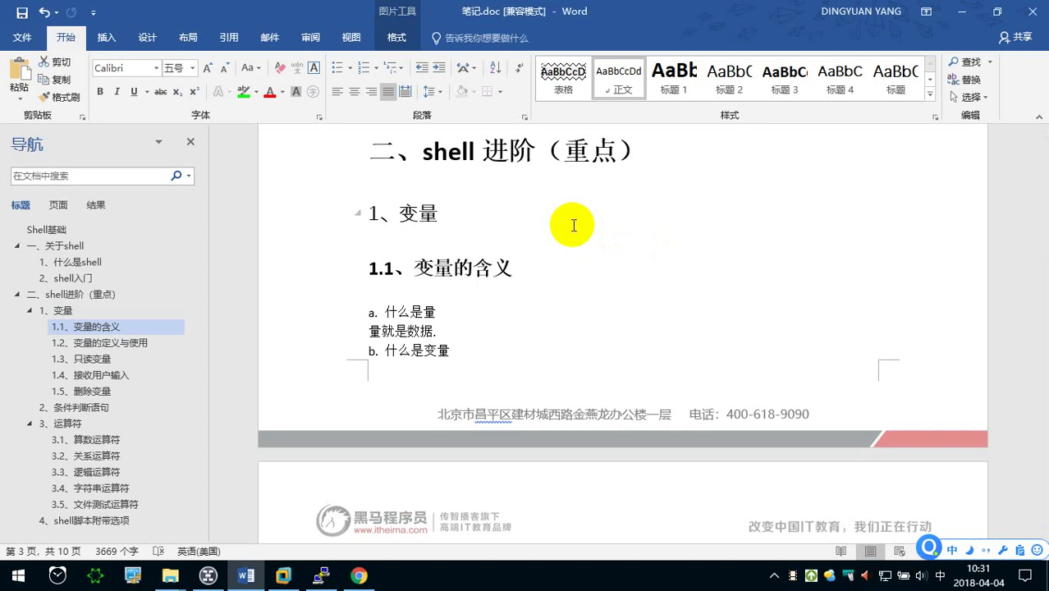
- Select part of the Shell sentence, deselect it, then scroll down to the 1、变量 heading
scroll(574, 225, up, 2)
drag(525, 183, 616, 184)
click(597, 207)
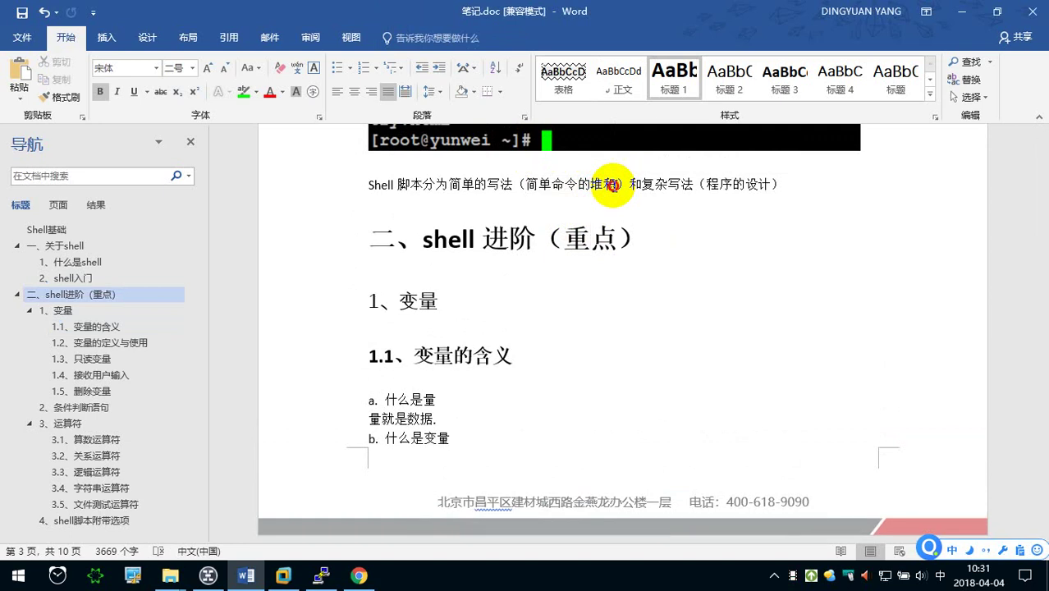
click(615, 185)
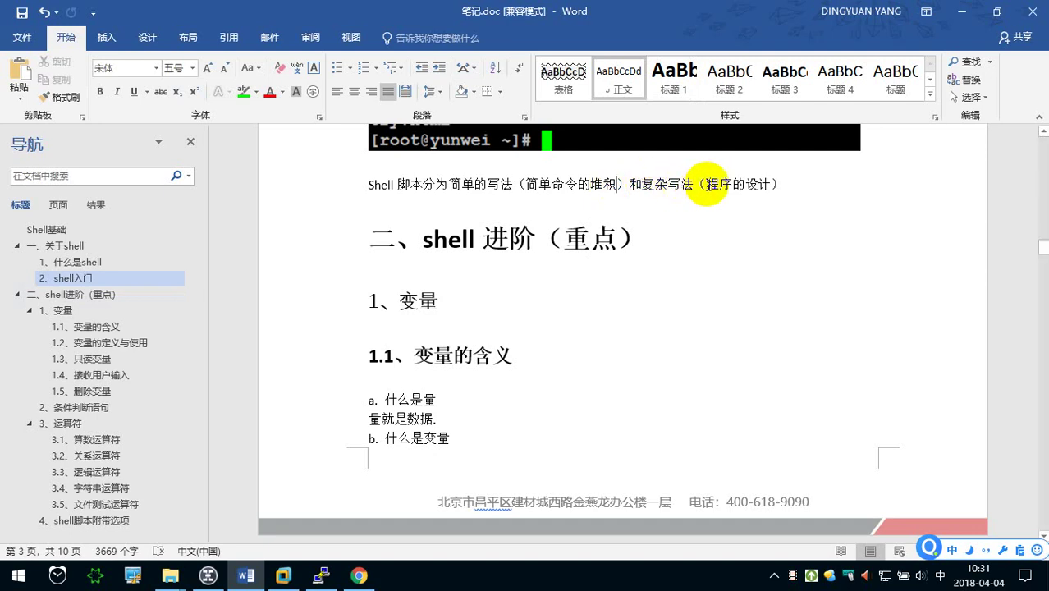
scroll(573, 273, down, 1)
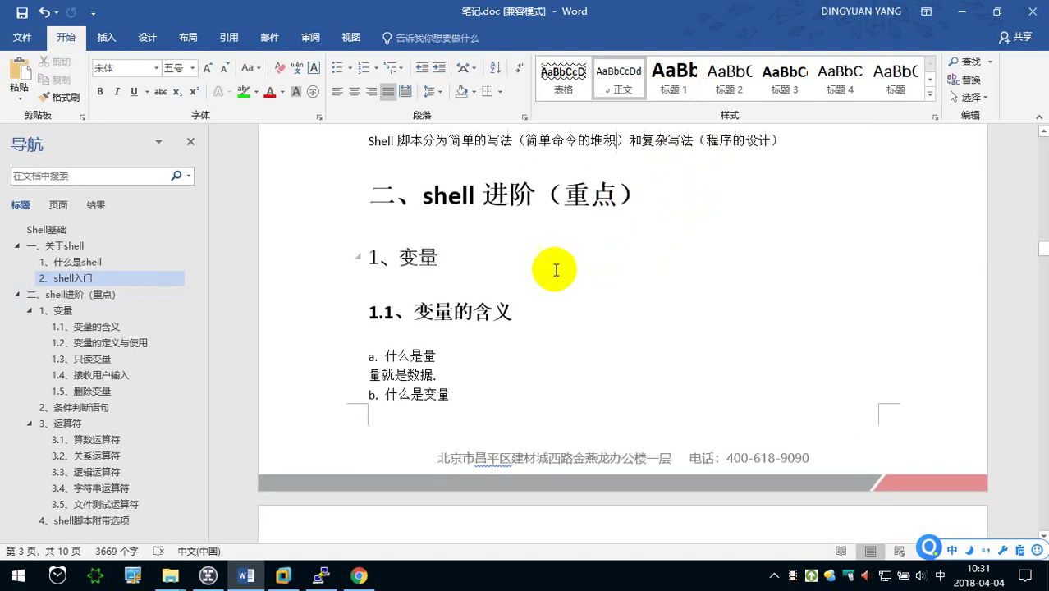
mouse_move(526, 197)
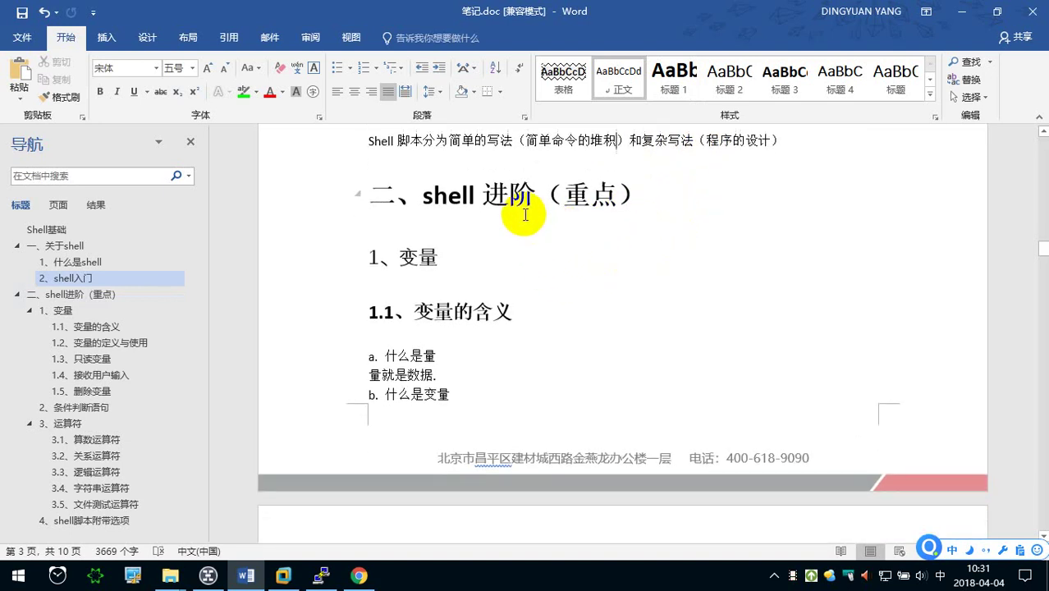
scroll(538, 219, down, 1)
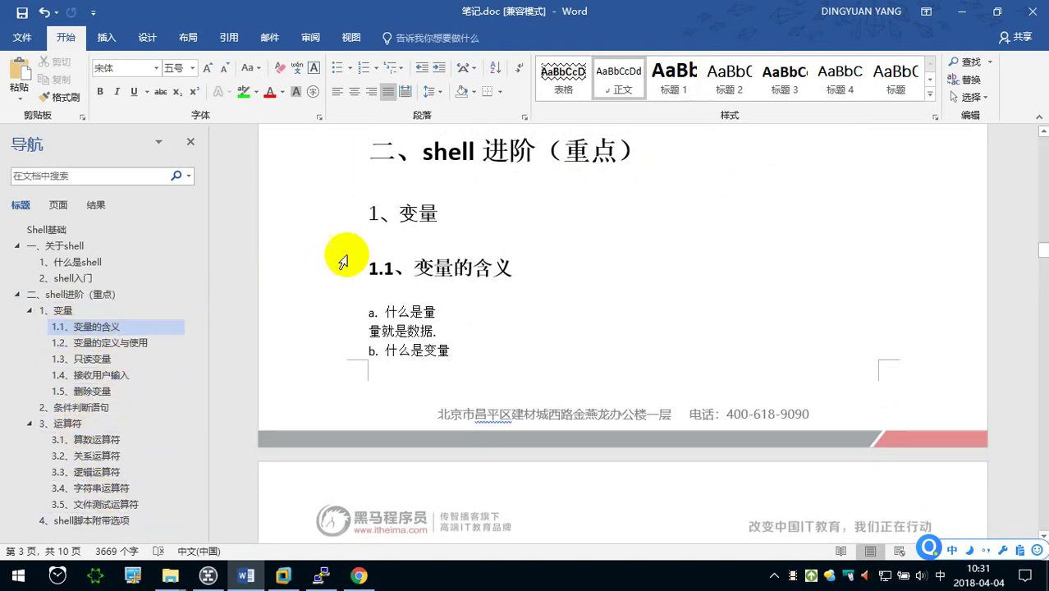
- Type （重点） after the 1、变量 heading so it reads 1、变量（重点）
click(448, 214)
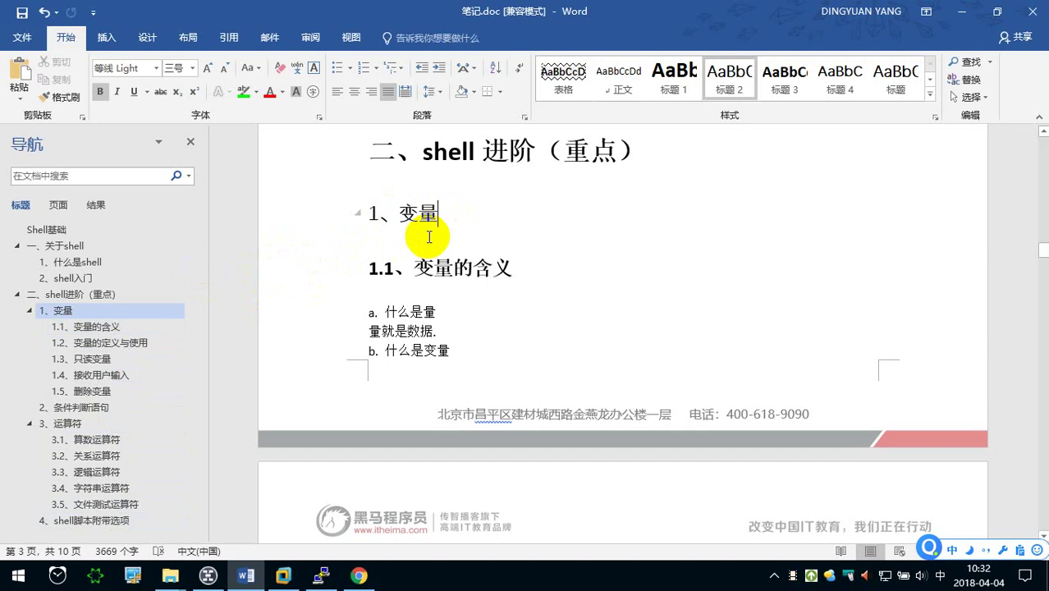
text((zhongdian4)
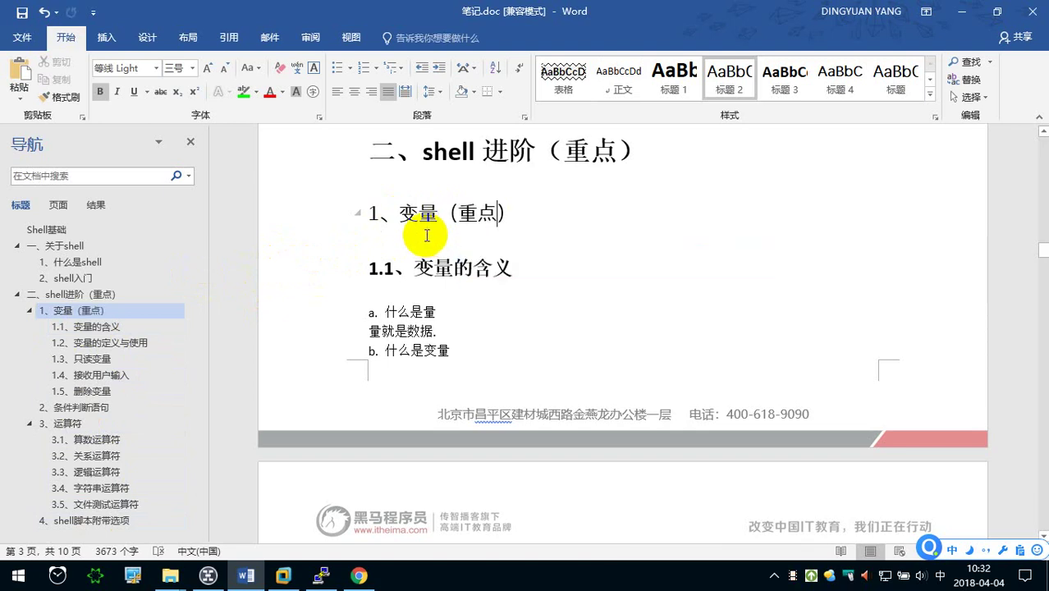
scroll(427, 235, down, 1)
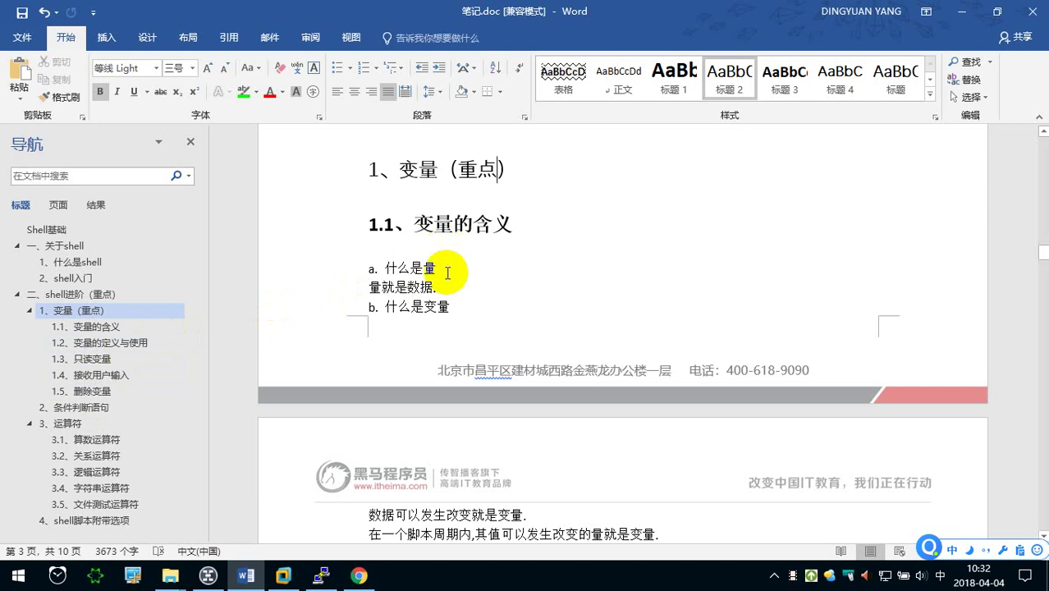
click(432, 224)
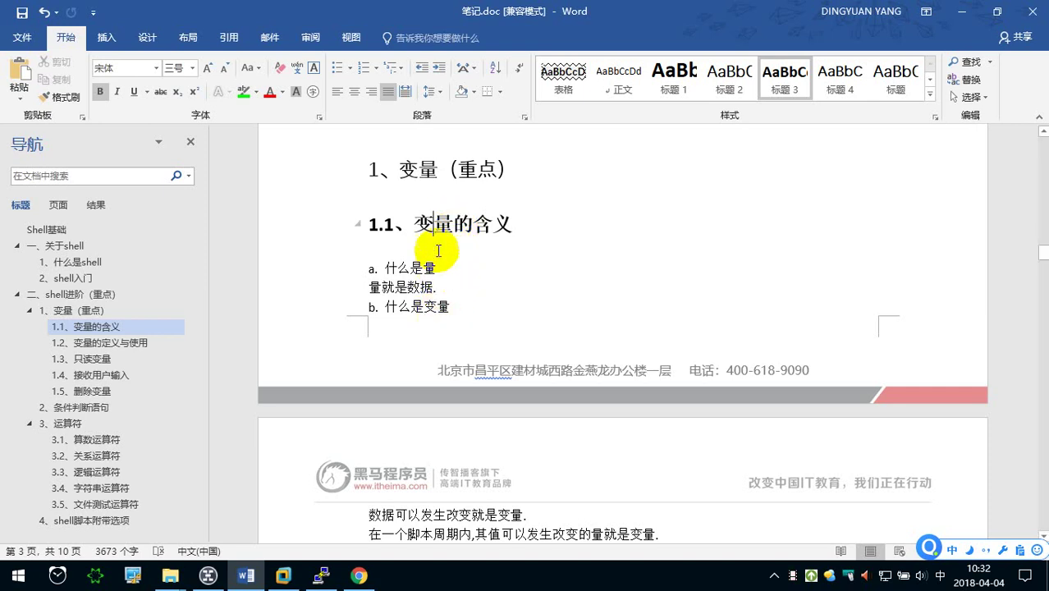
drag(434, 224, 414, 223)
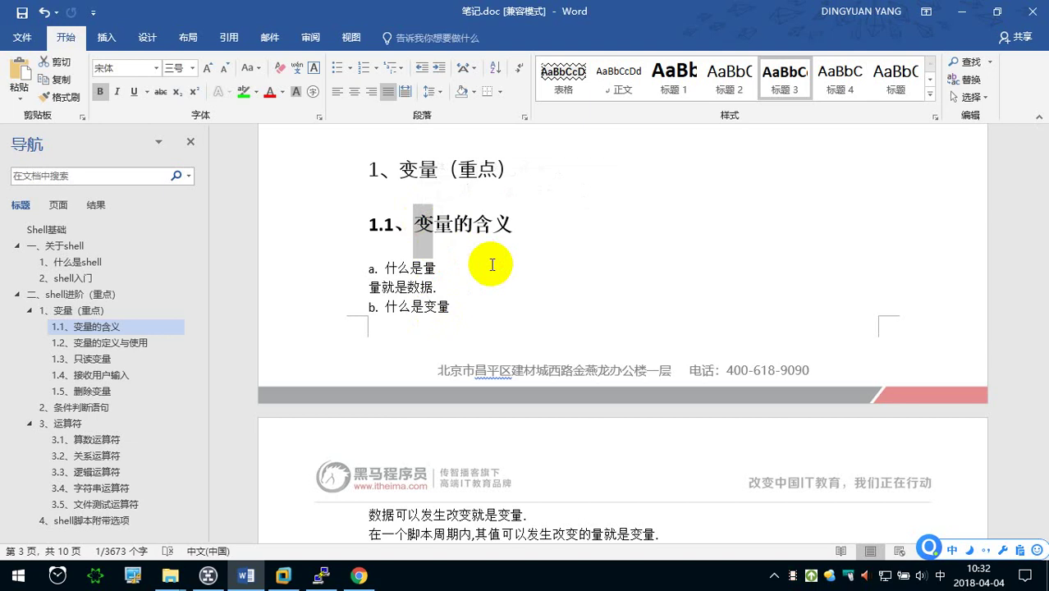
scroll(493, 264, down, 2)
drag(366, 427, 477, 423)
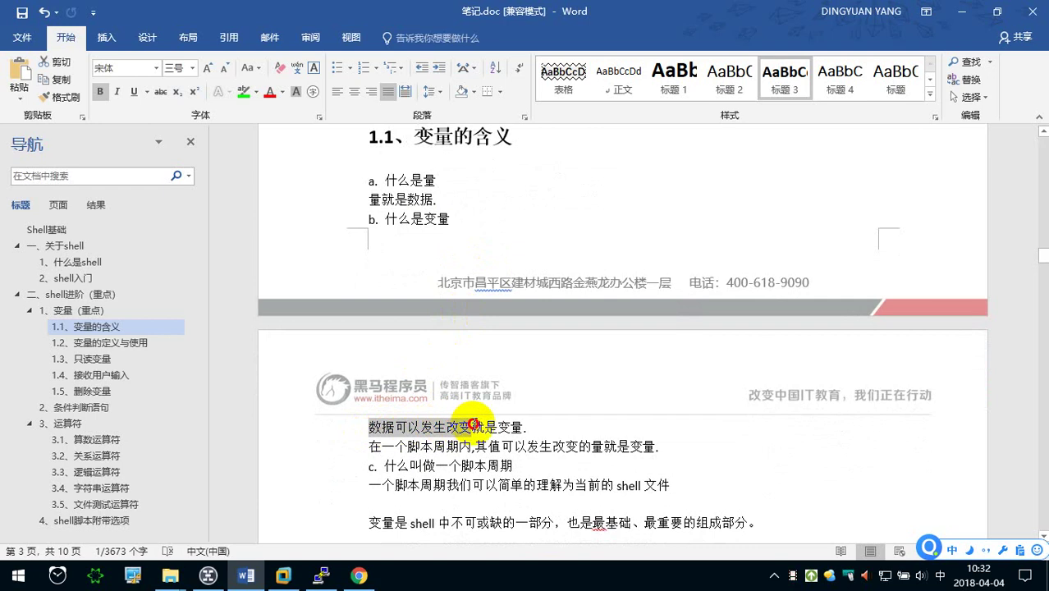
drag(474, 423, 517, 424)
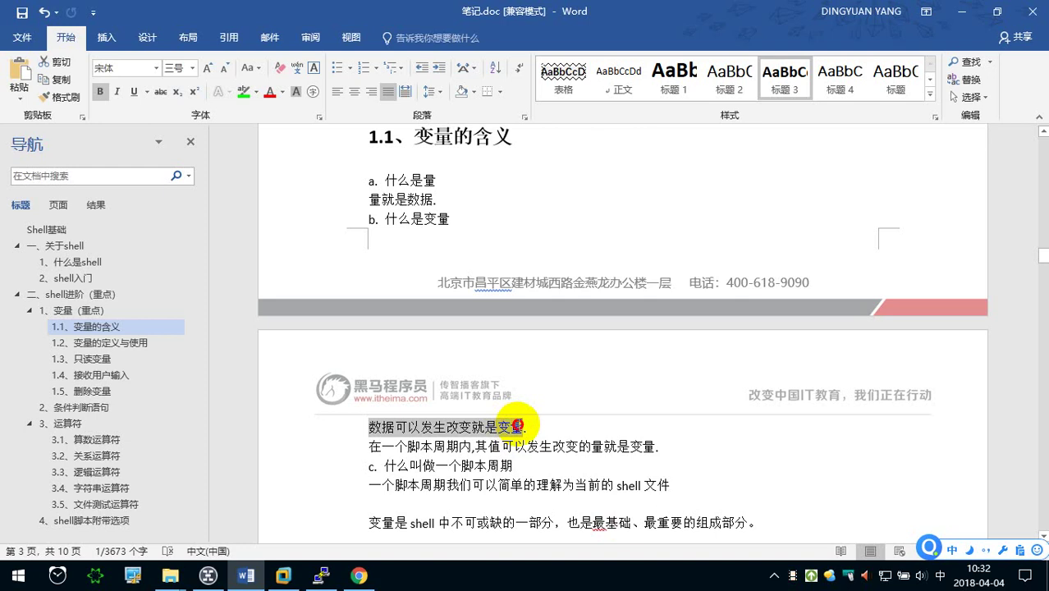
scroll(517, 424, down, 2)
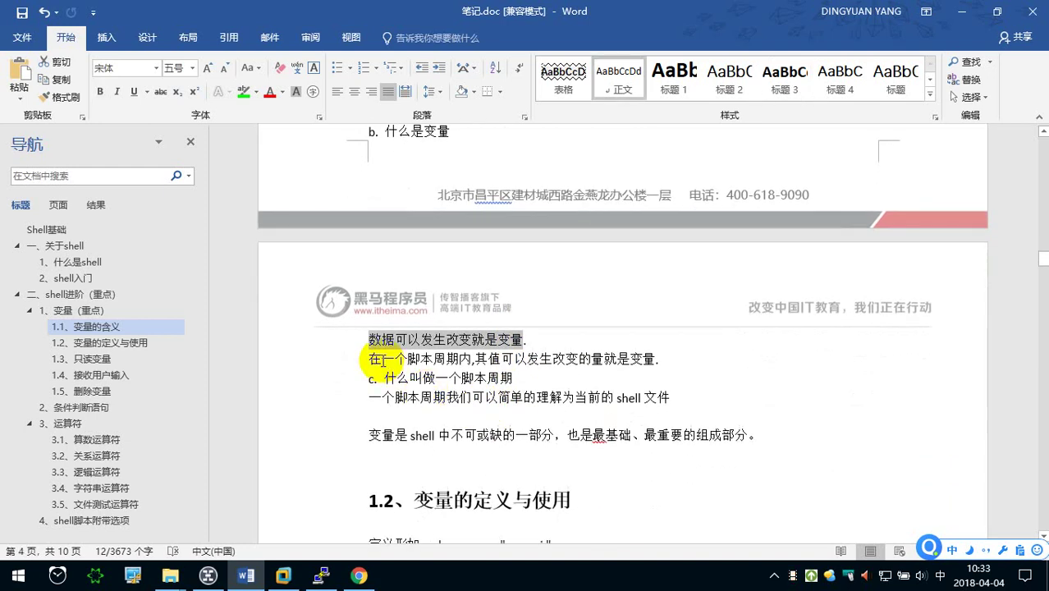
drag(371, 361, 662, 359)
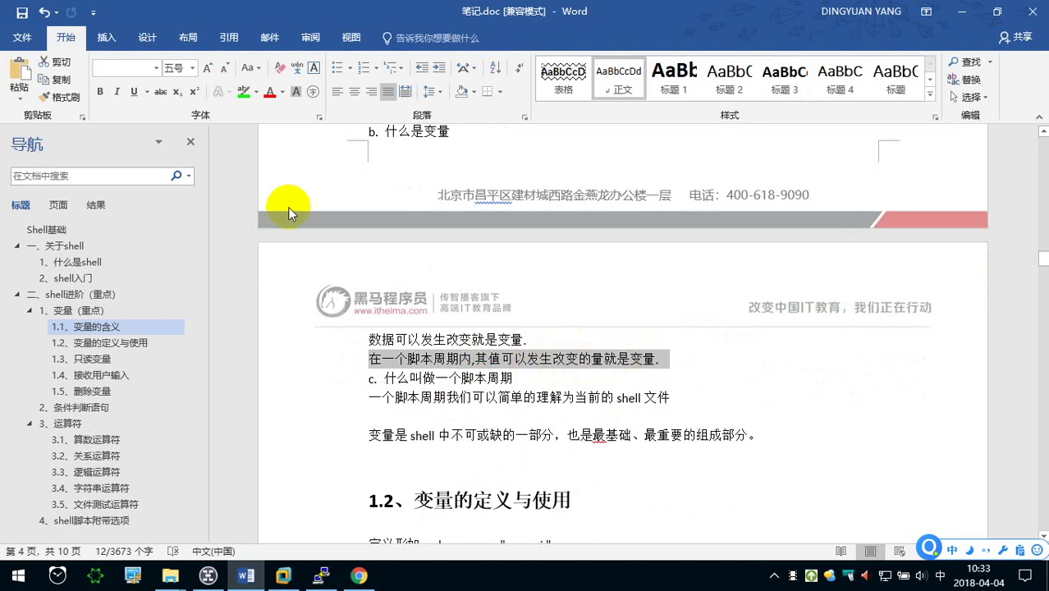
- Make the selected script-cycle variable definition sentence bold with a green highlight
click(100, 91)
click(243, 91)
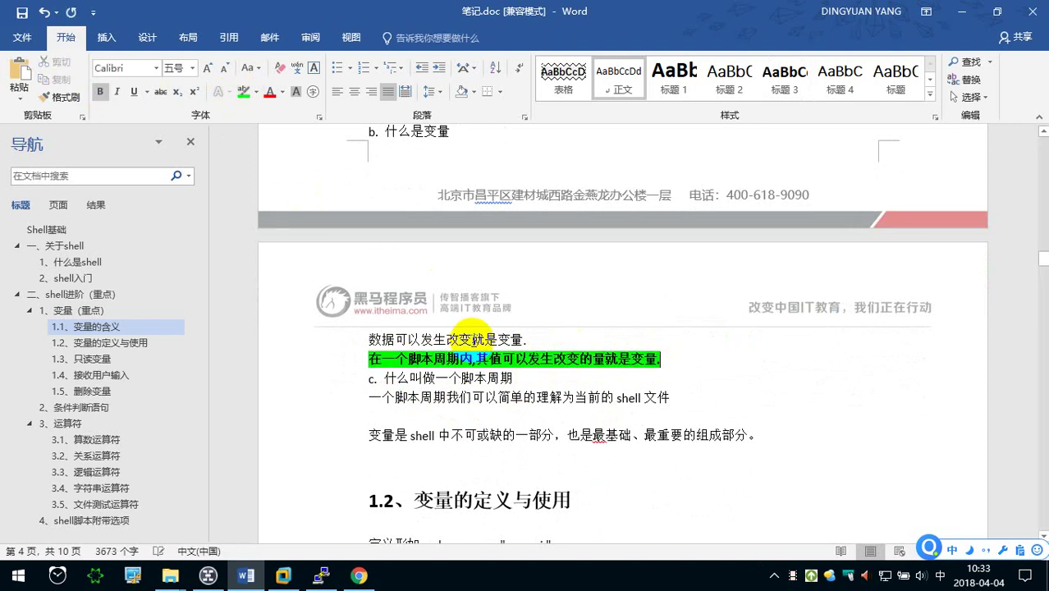
click(464, 339)
scroll(434, 335, down, 1)
drag(458, 314, 411, 314)
click(471, 296)
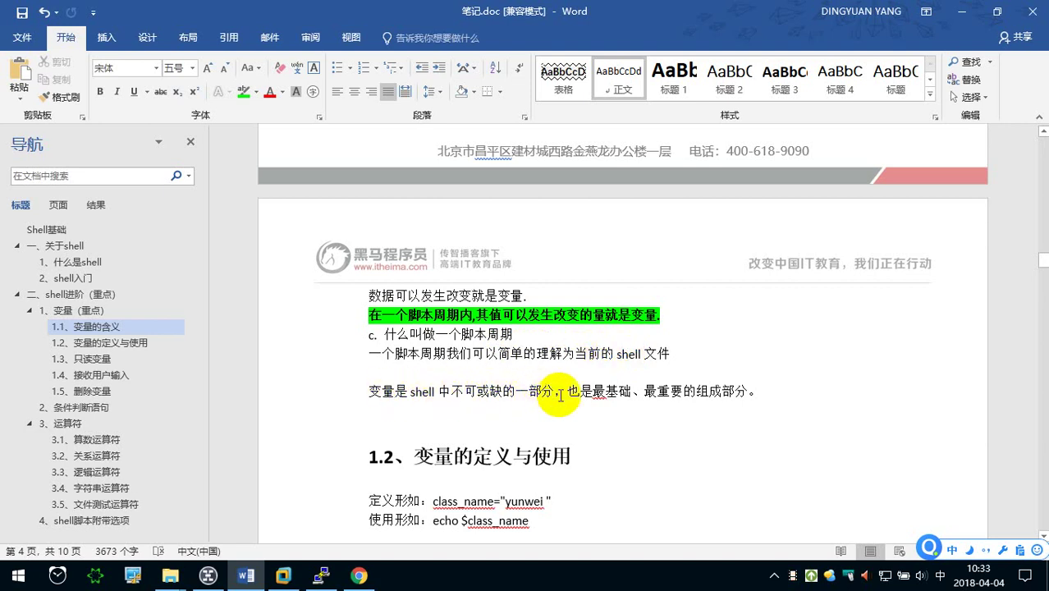
- Make the phrase 最基础、最重要 bold with a green highlight
drag(592, 393, 682, 392)
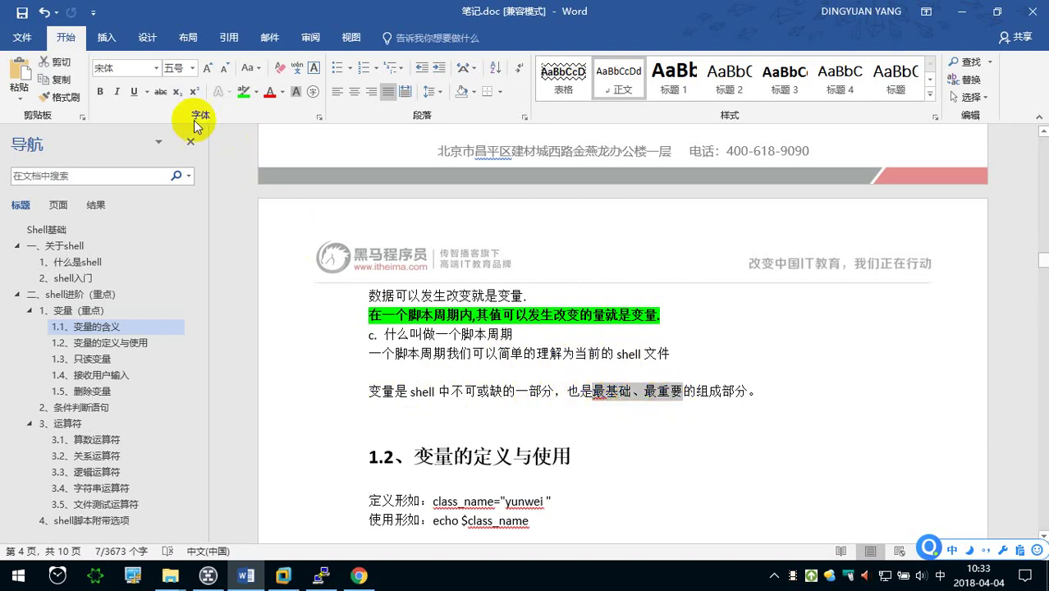
click(103, 92)
click(243, 91)
click(444, 294)
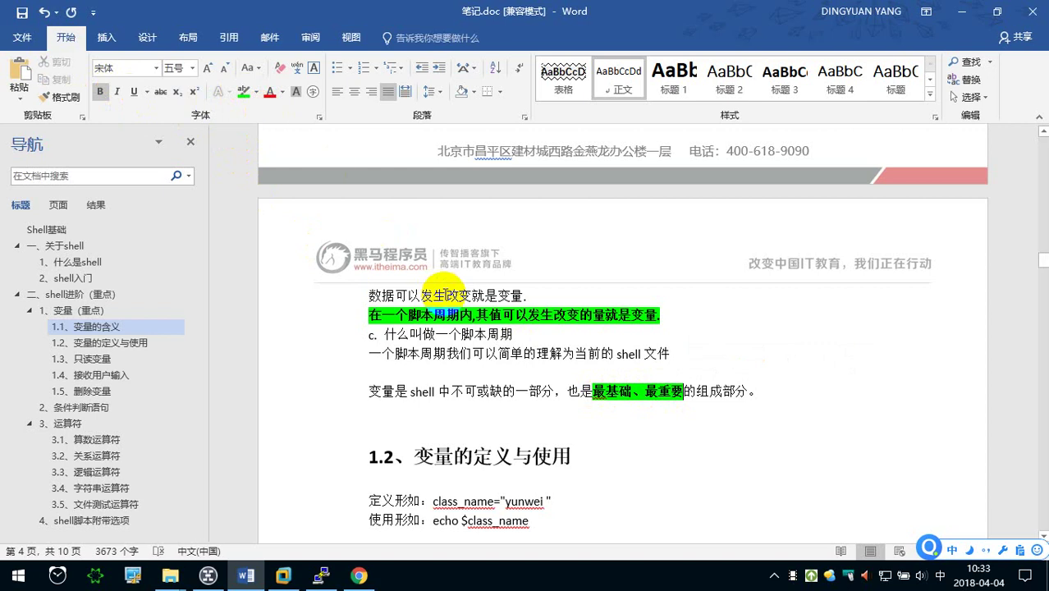
drag(460, 316, 490, 316)
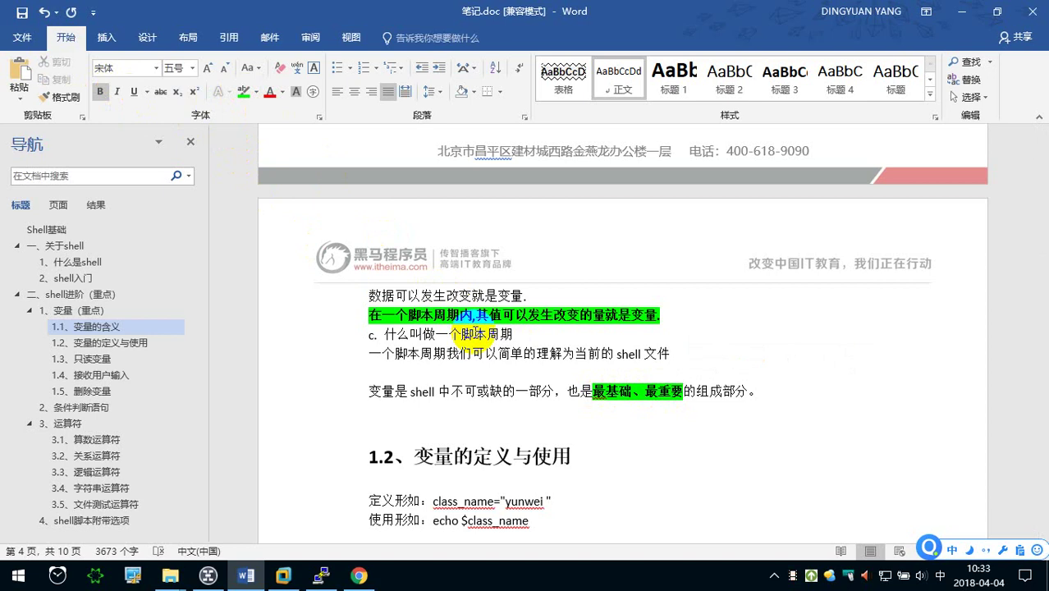
click(456, 371)
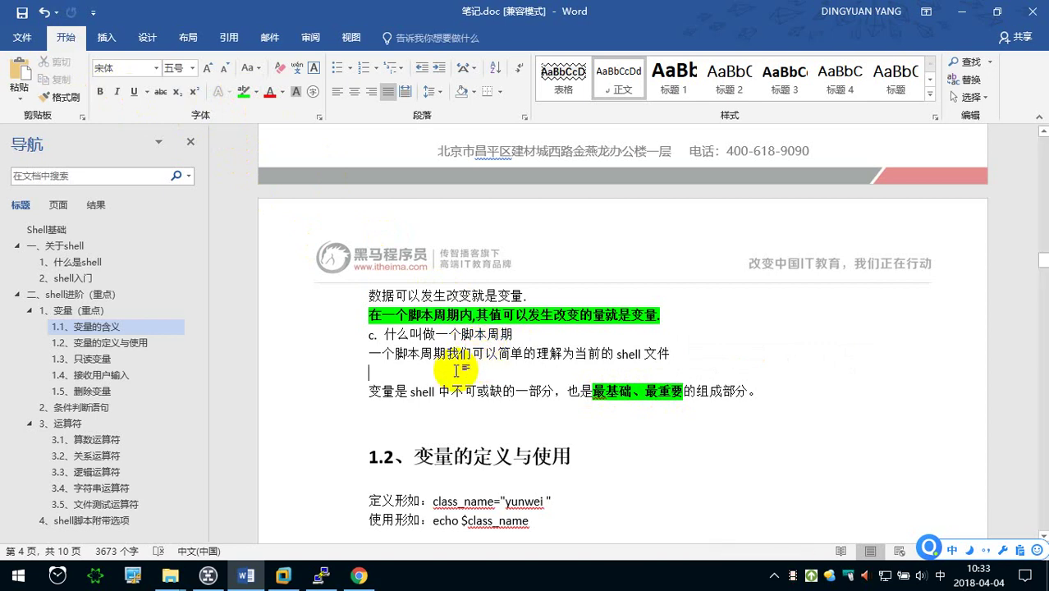
scroll(456, 371, down, 3)
scroll(447, 394, down, 1)
scroll(484, 345, up, 2)
scroll(491, 303, up, 1)
double_click(491, 271)
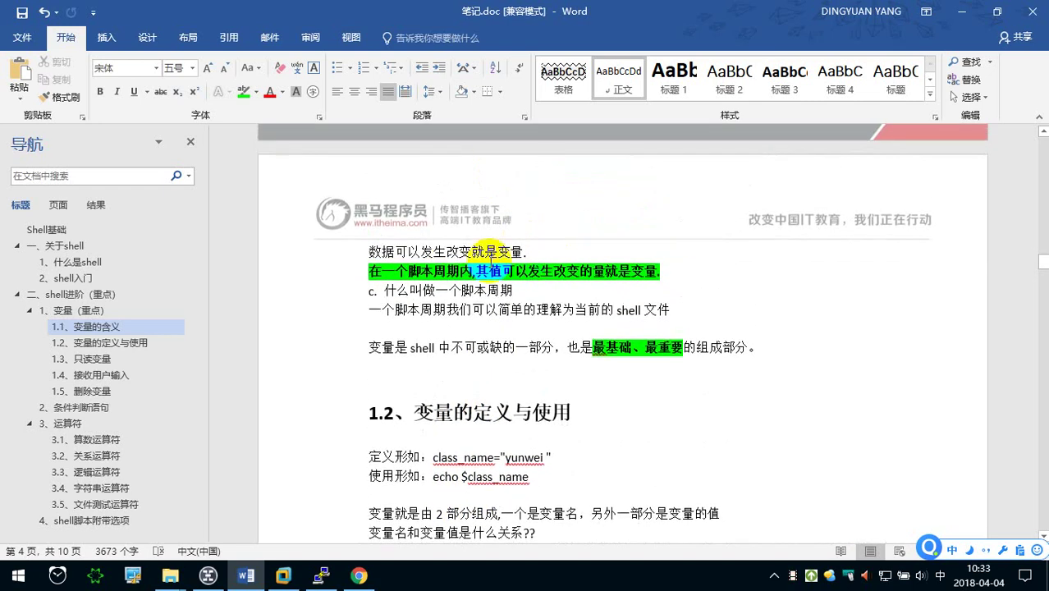
mouse_move(490, 271)
mouse_down()
mouse_move(459, 271)
mouse_move(640, 271)
mouse_up()
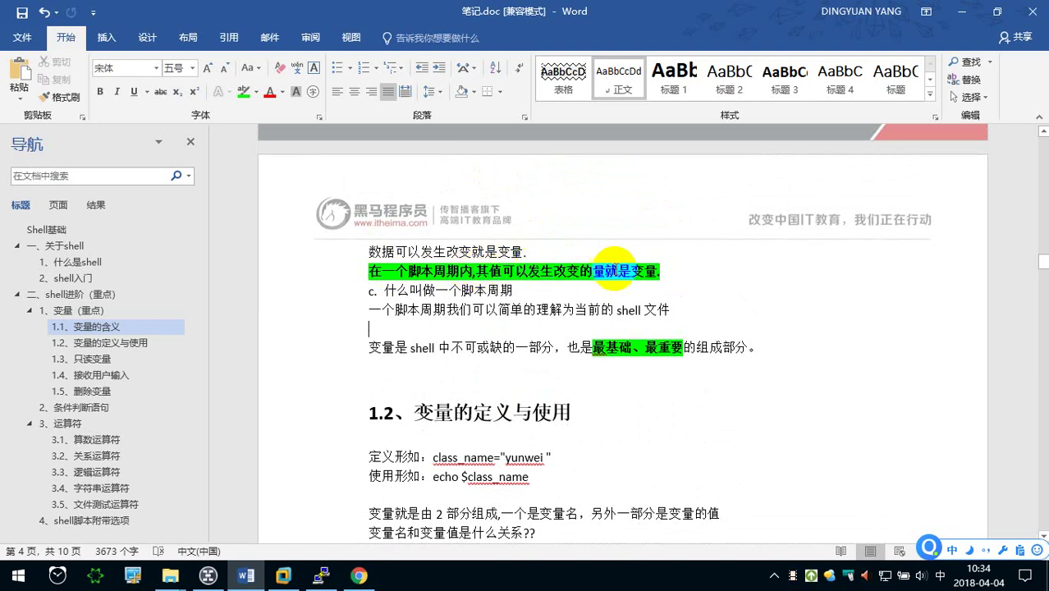
scroll(607, 263, down, 1)
scroll(558, 279, down, 2)
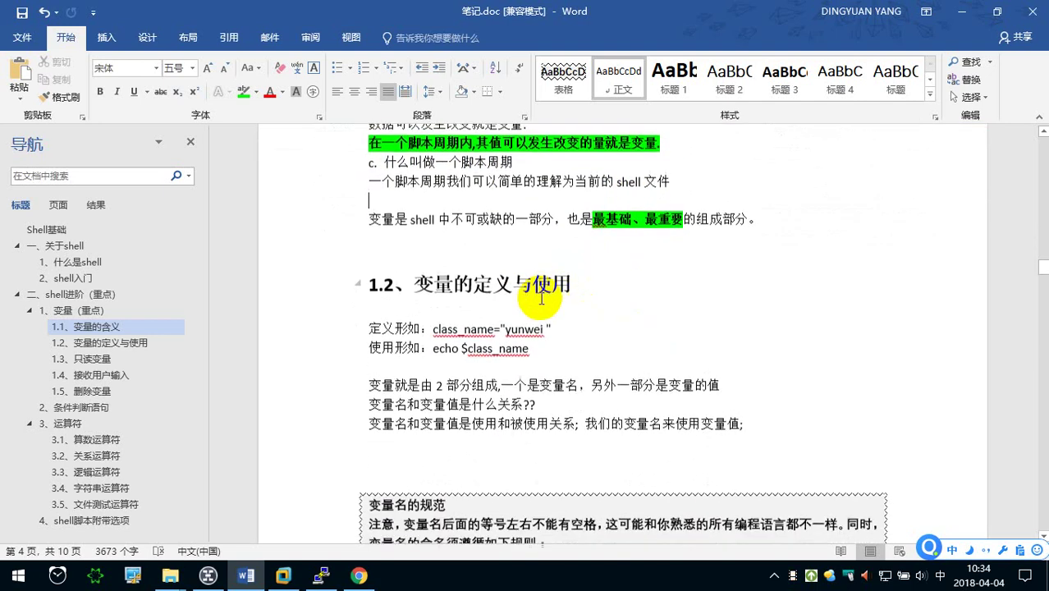
scroll(498, 291, down, 2)
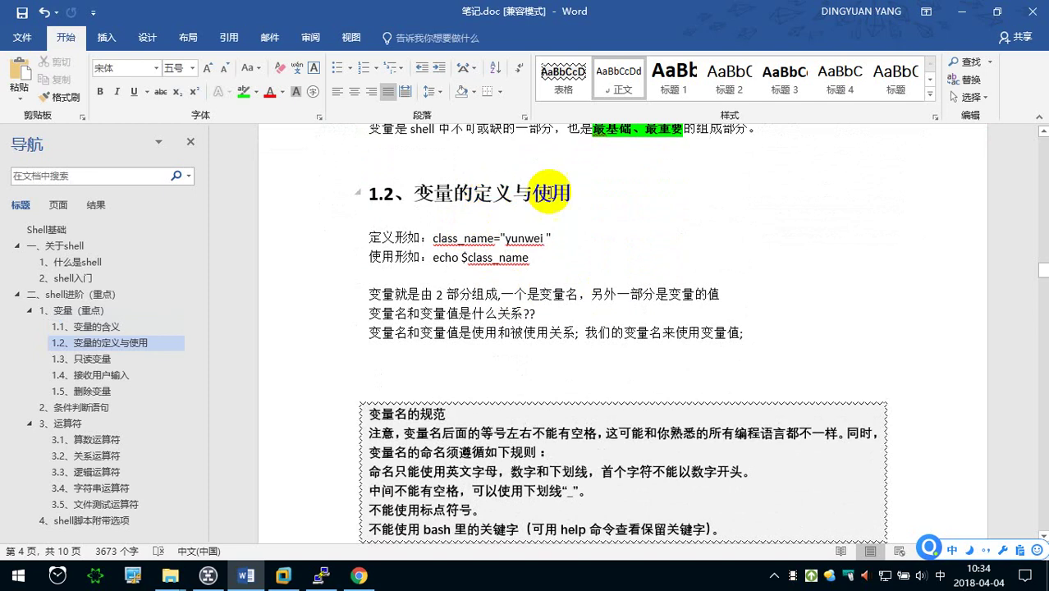
- Add a new body line 变量，先定义后使用。 right below the 1.2 heading
click(502, 192)
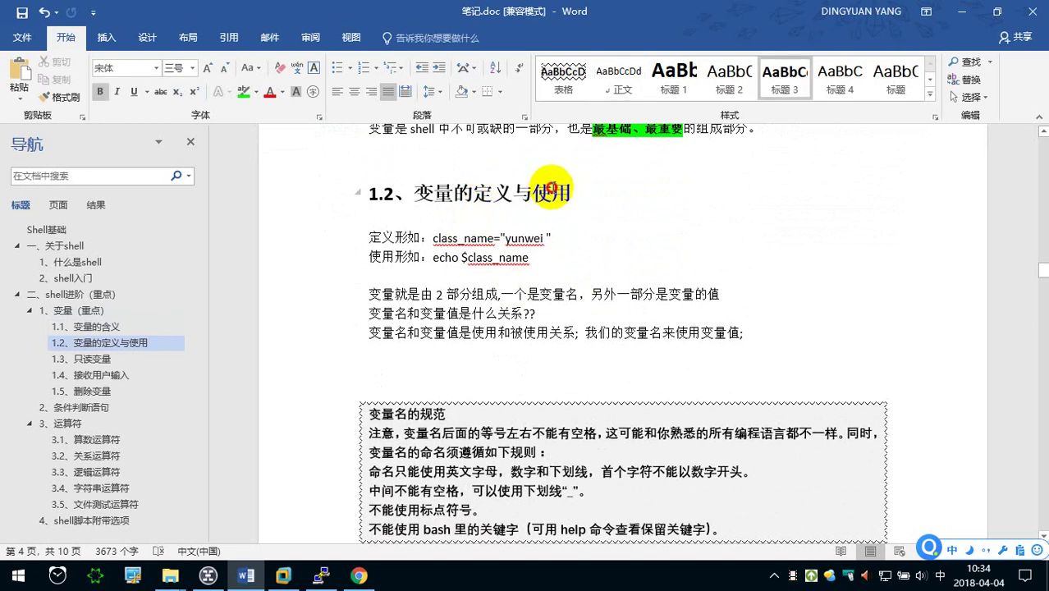
click(595, 192)
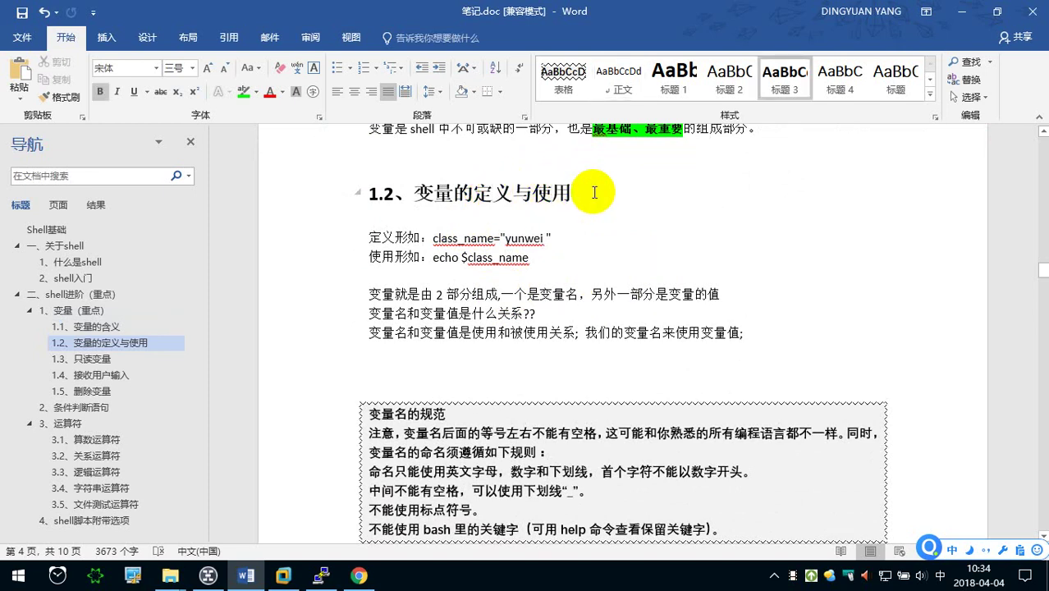
key(Return)
text(变量，先定义后shiyong)
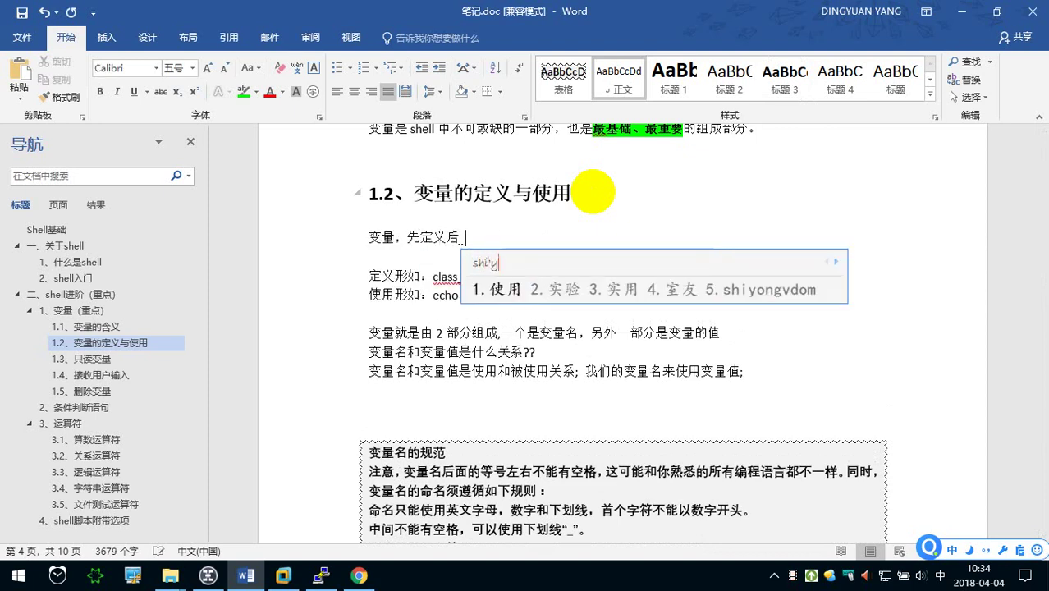
key(space)
click(592, 191)
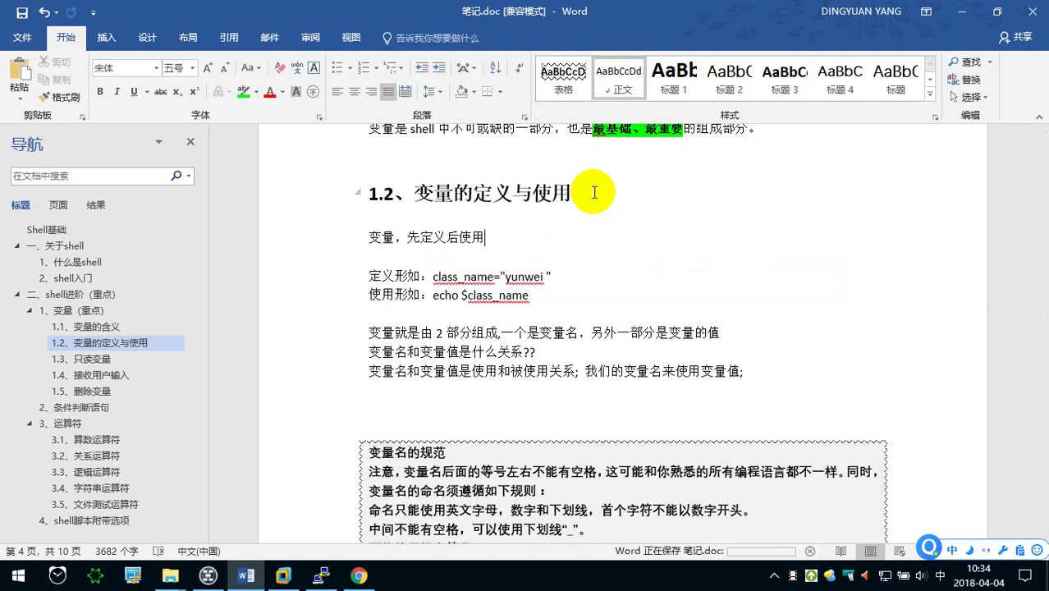
text(。)
click(515, 237)
scroll(511, 232, down, 1)
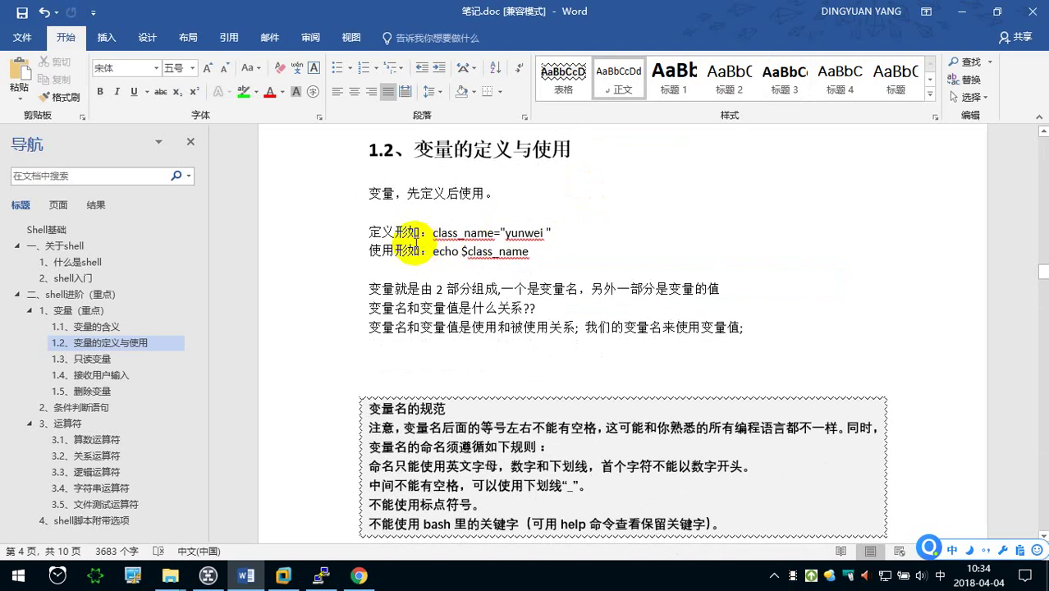
drag(433, 233, 564, 233)
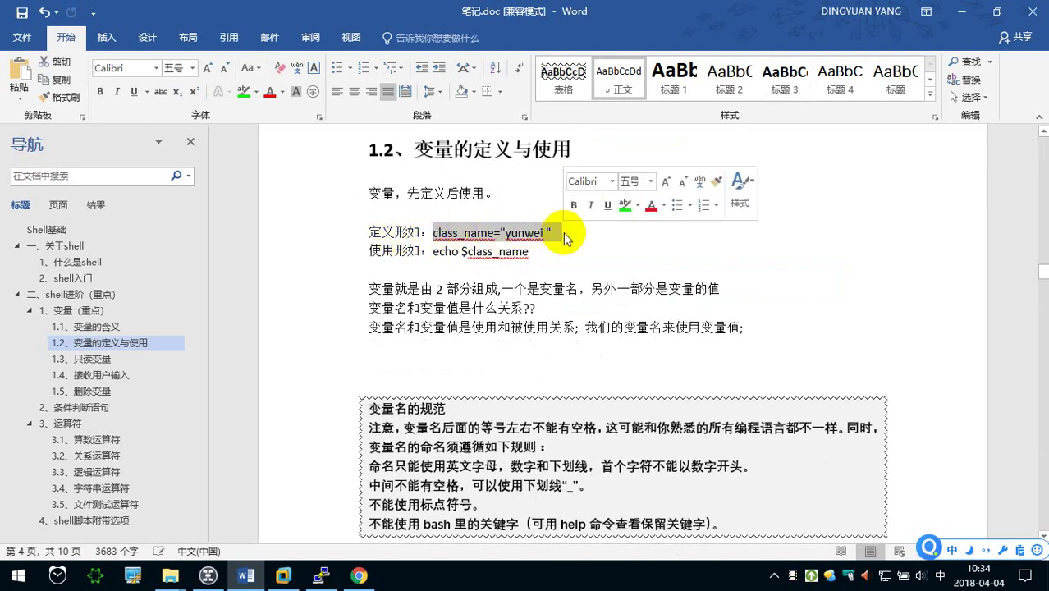
click(441, 233)
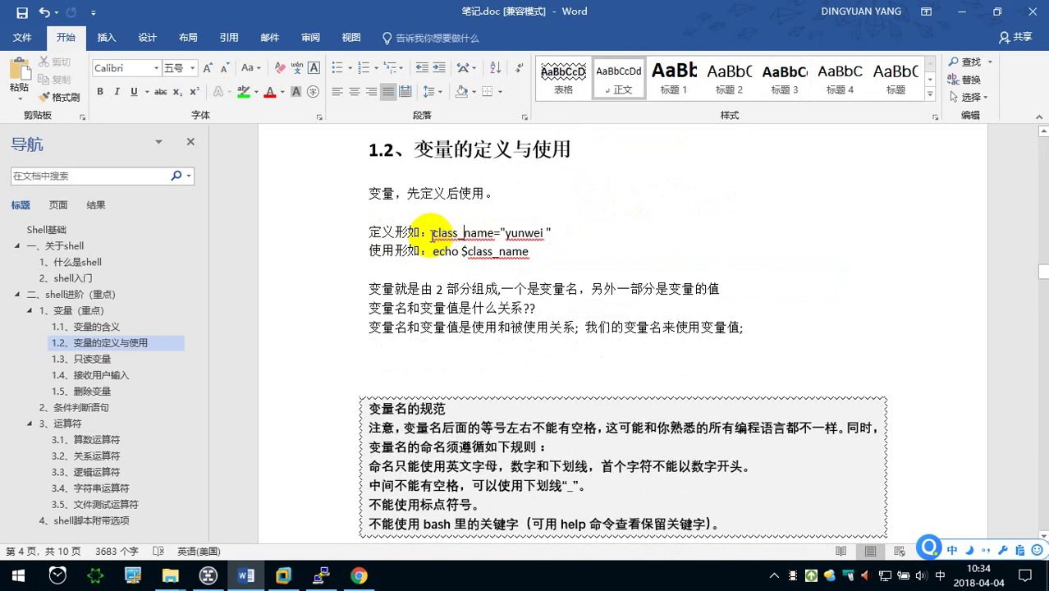
drag(433, 233, 475, 235)
drag(497, 236, 544, 233)
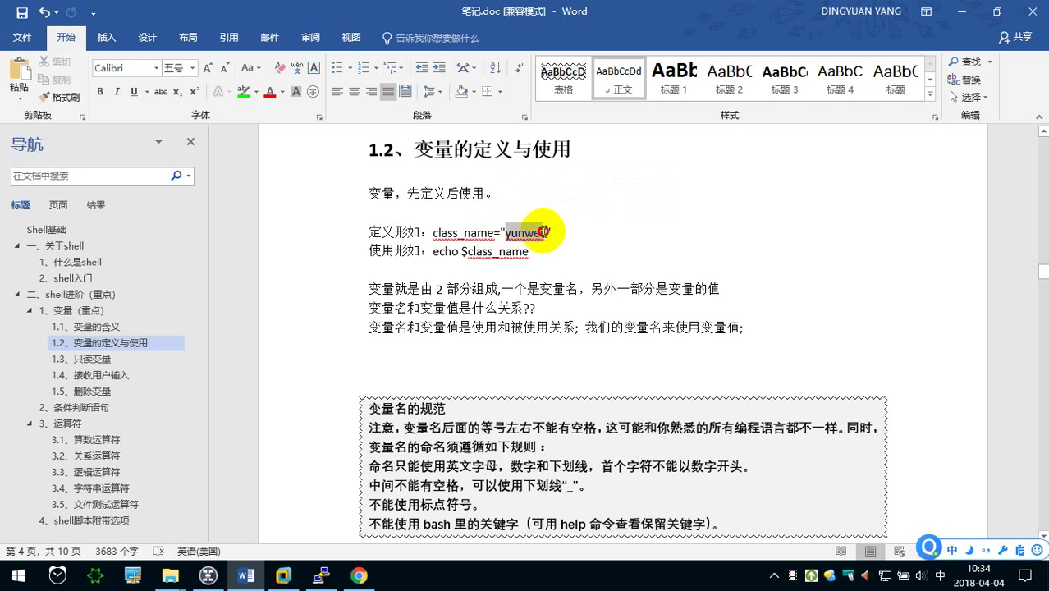
click(519, 233)
drag(361, 287, 499, 285)
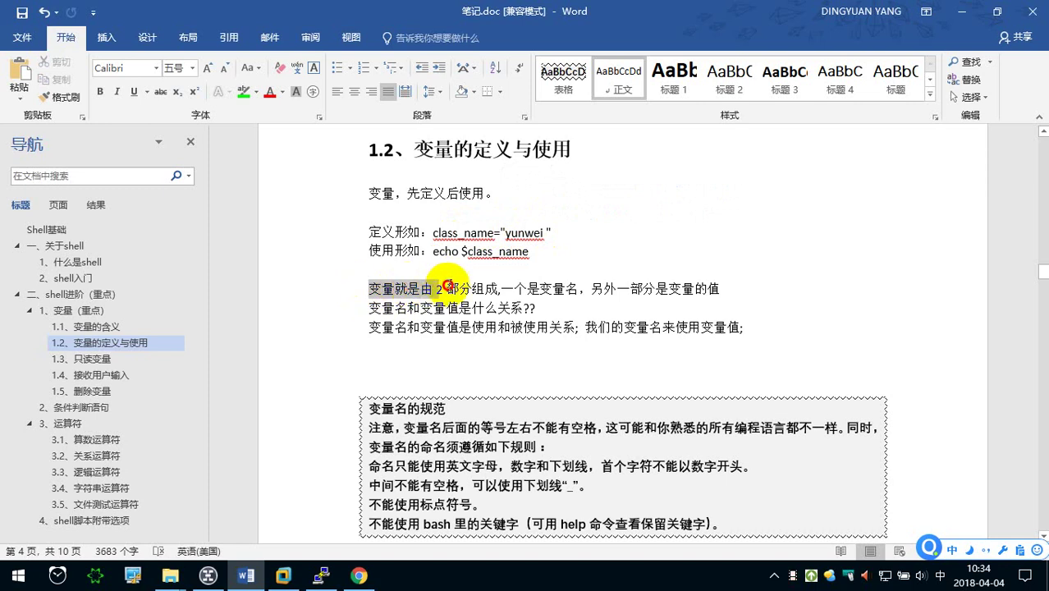
drag(499, 286, 715, 286)
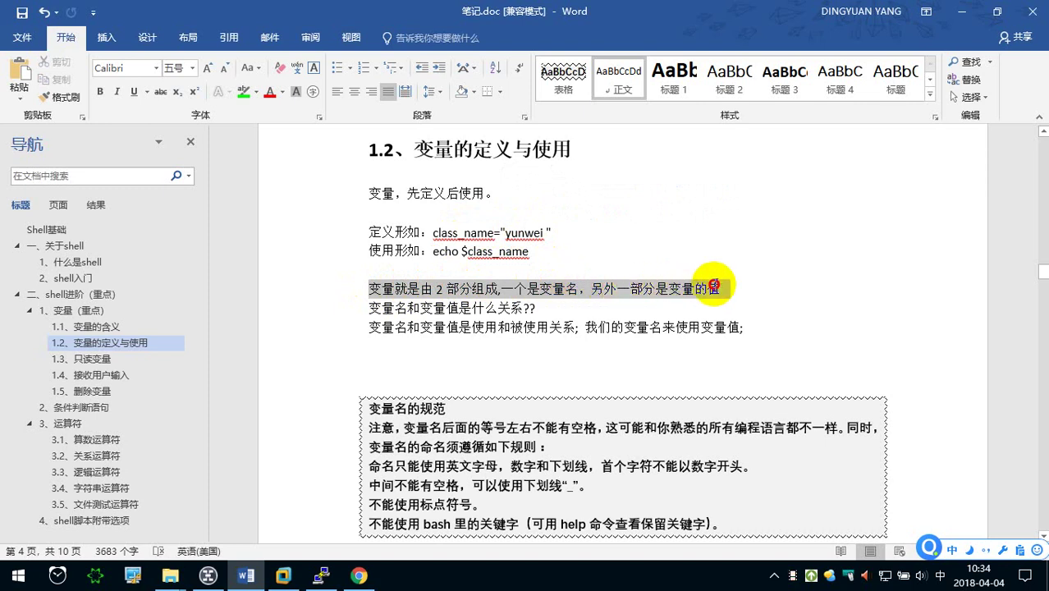
drag(556, 234, 441, 231)
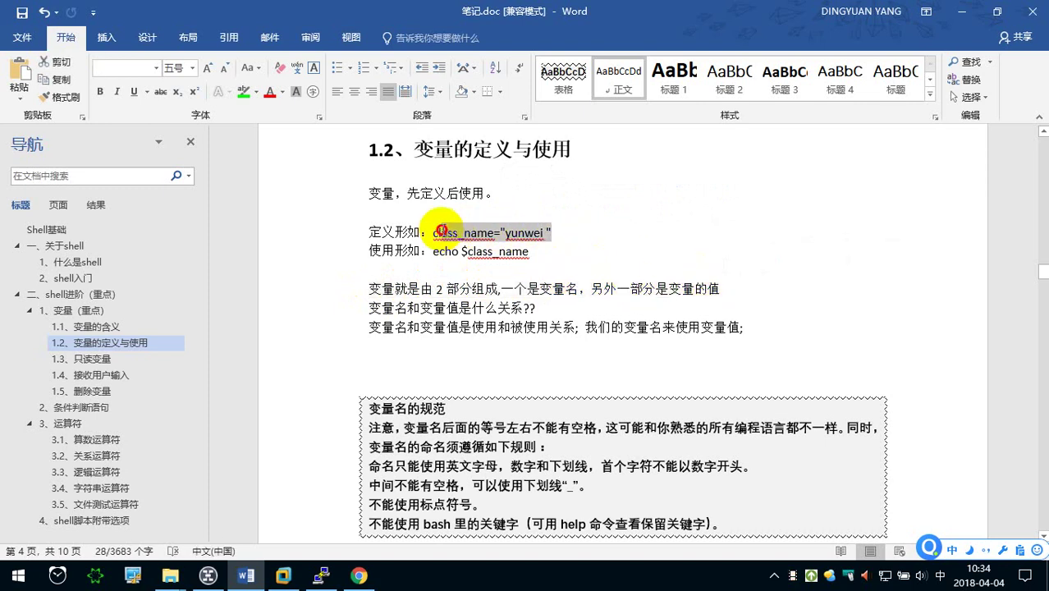
double_click(443, 233)
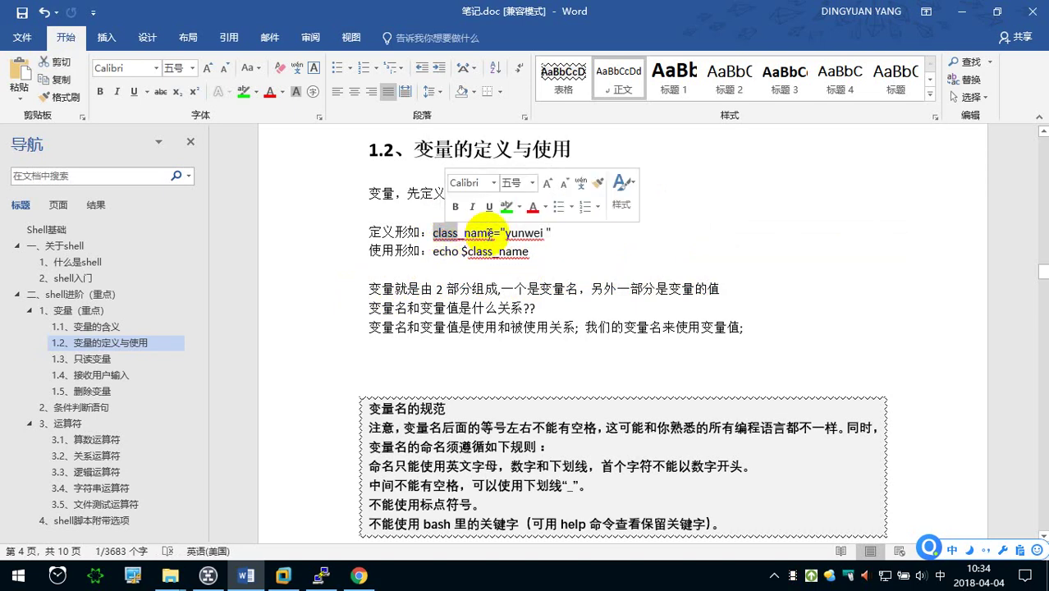
double_click(486, 229)
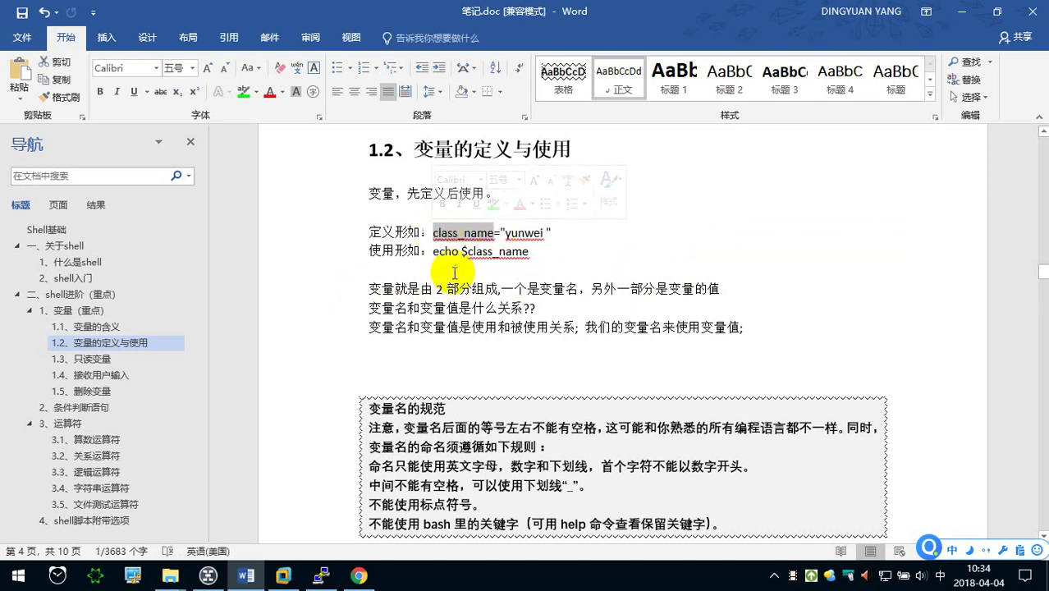
click(581, 289)
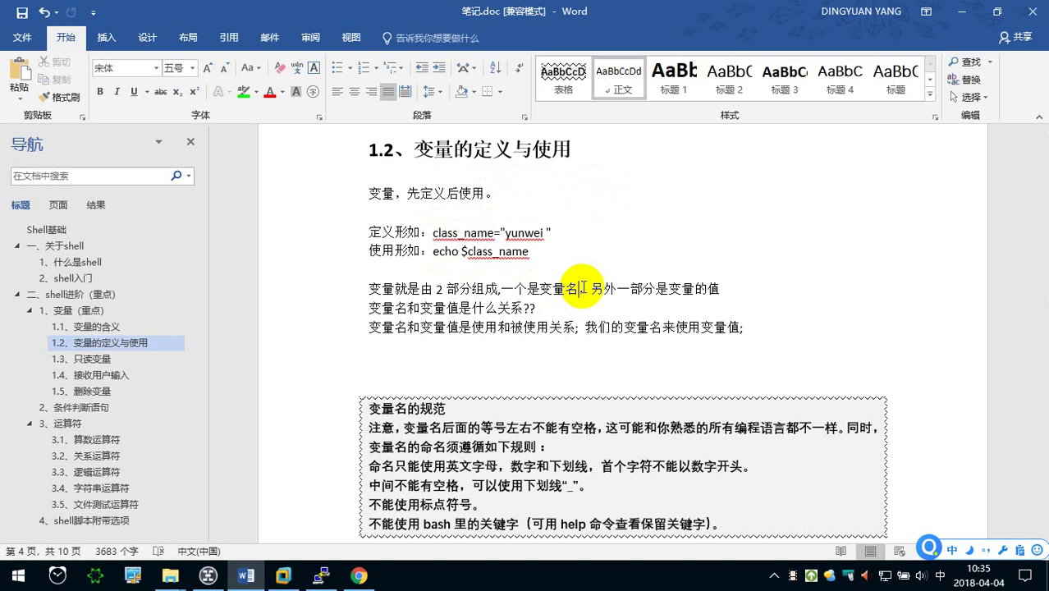
- Label 变量名 with （左边） and 变量的值 with （右边） in the two-part sentence
text(（)
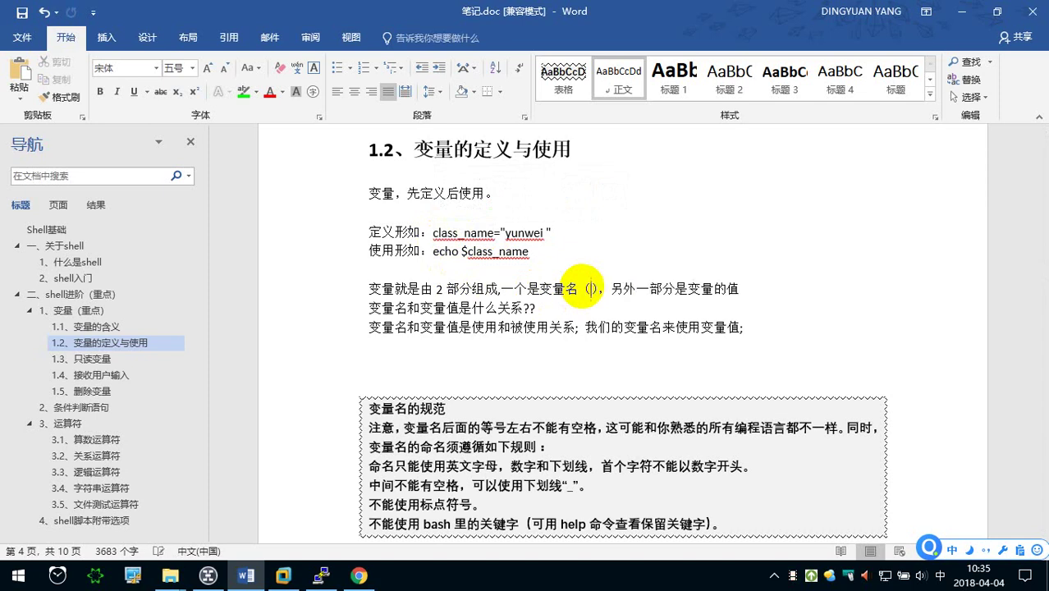
text(左边）)
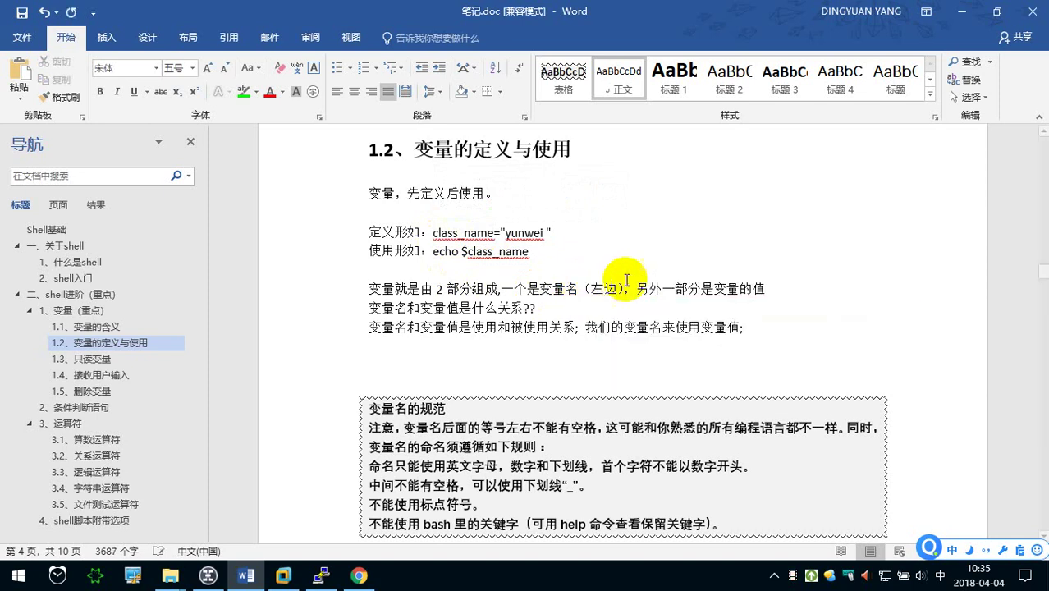
click(765, 289)
text(（）)
key(Left)
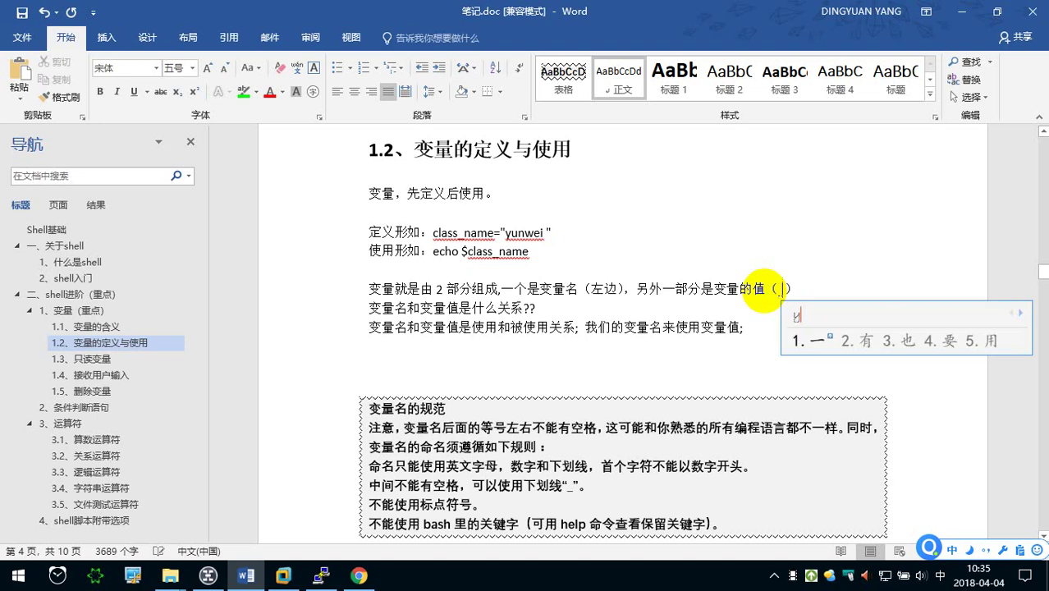
text(右边)
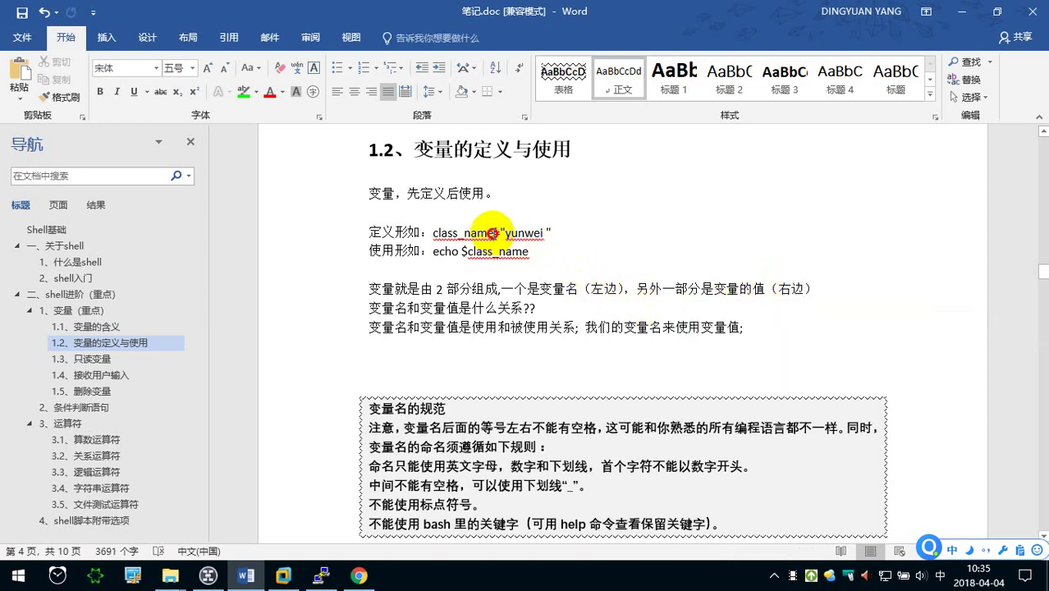
click(472, 271)
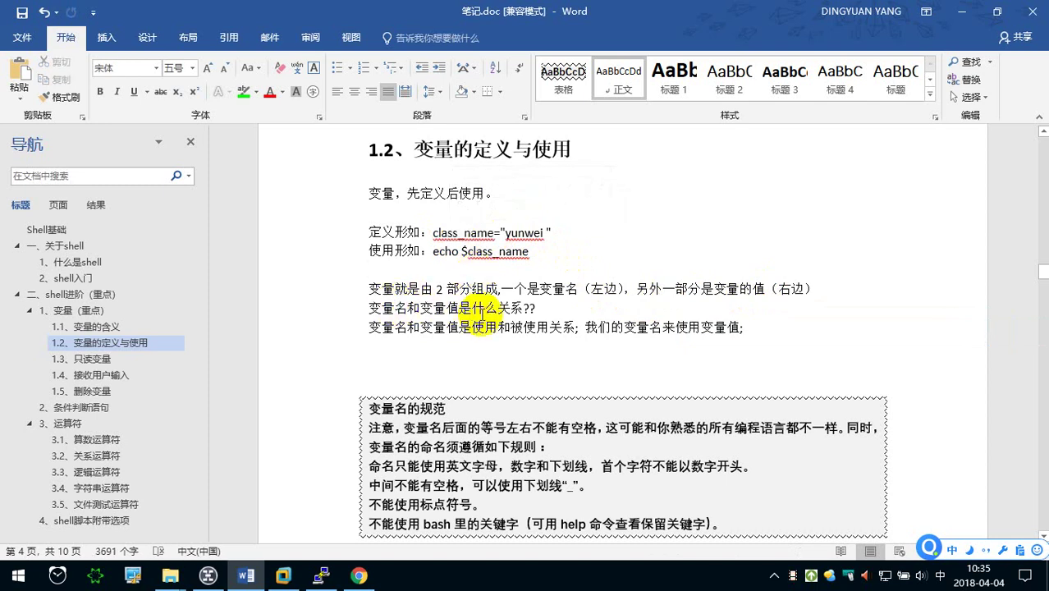
- Select parts of the class_name="yunwei" definition example, including yunwei and class
click(420, 327)
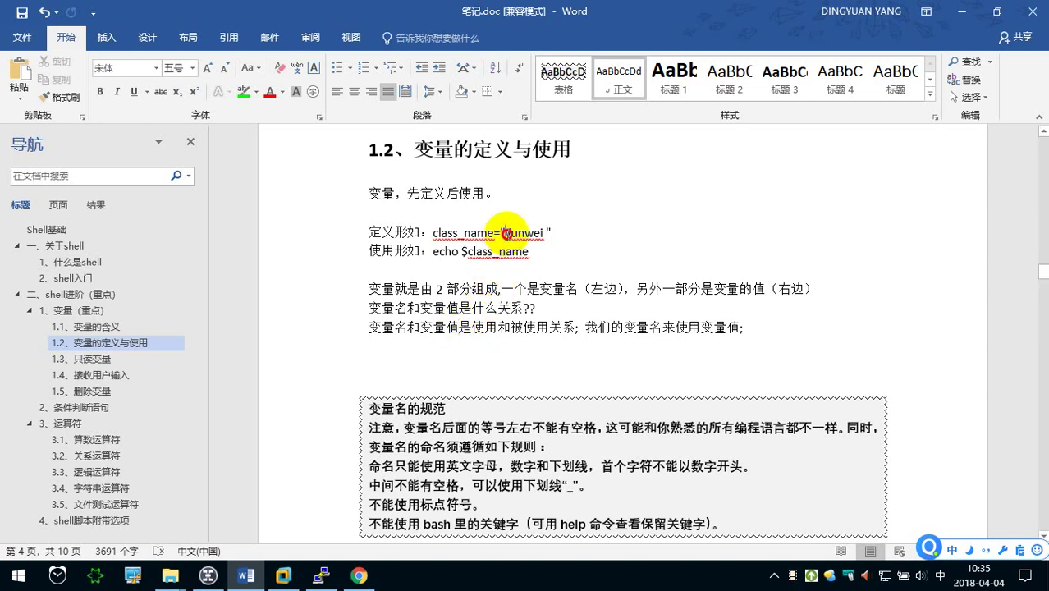
drag(504, 233, 541, 233)
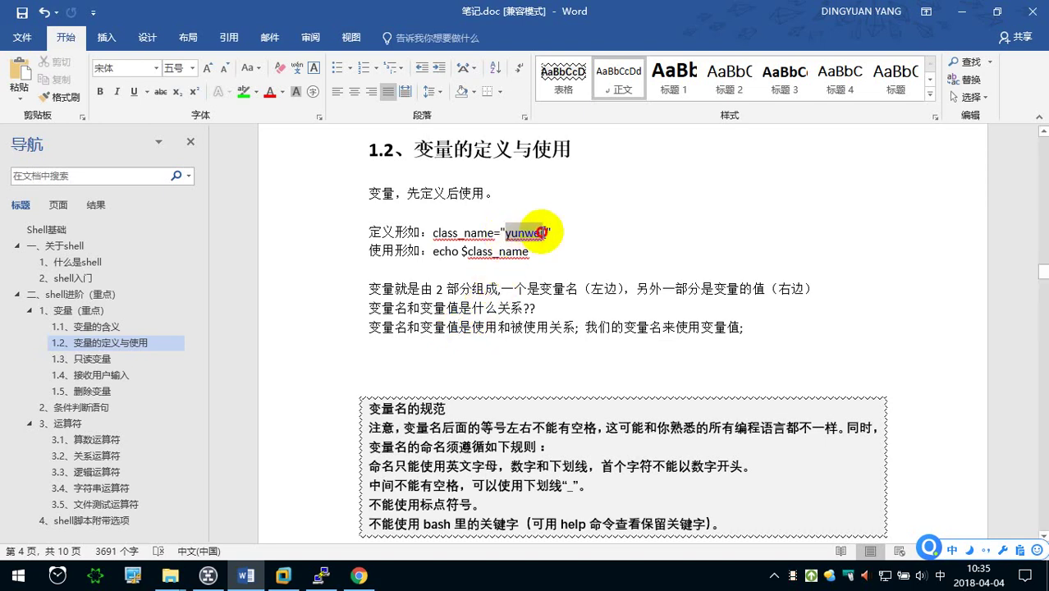
drag(433, 233, 457, 233)
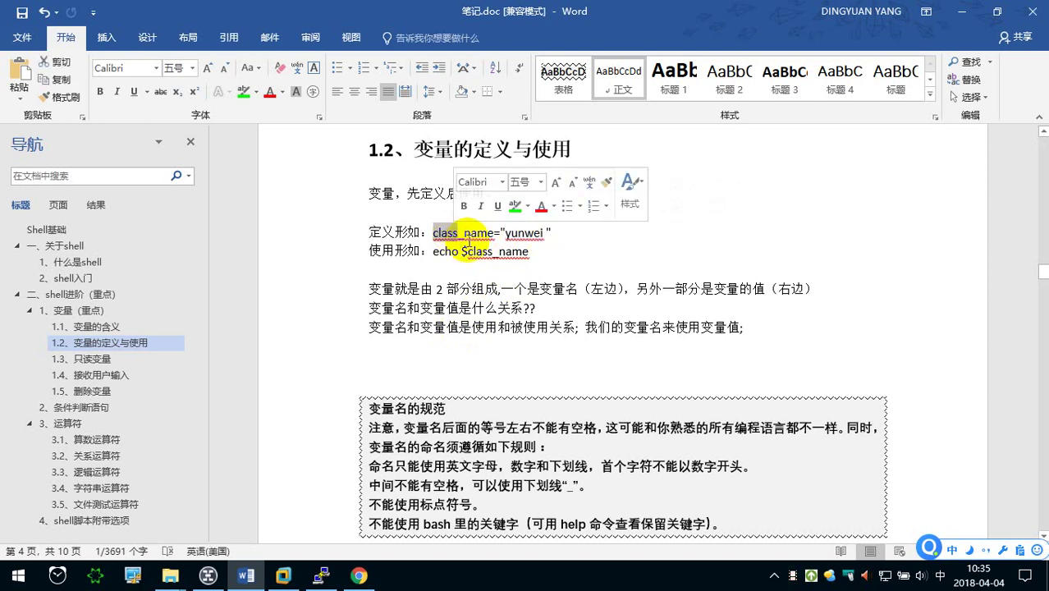
click(467, 234)
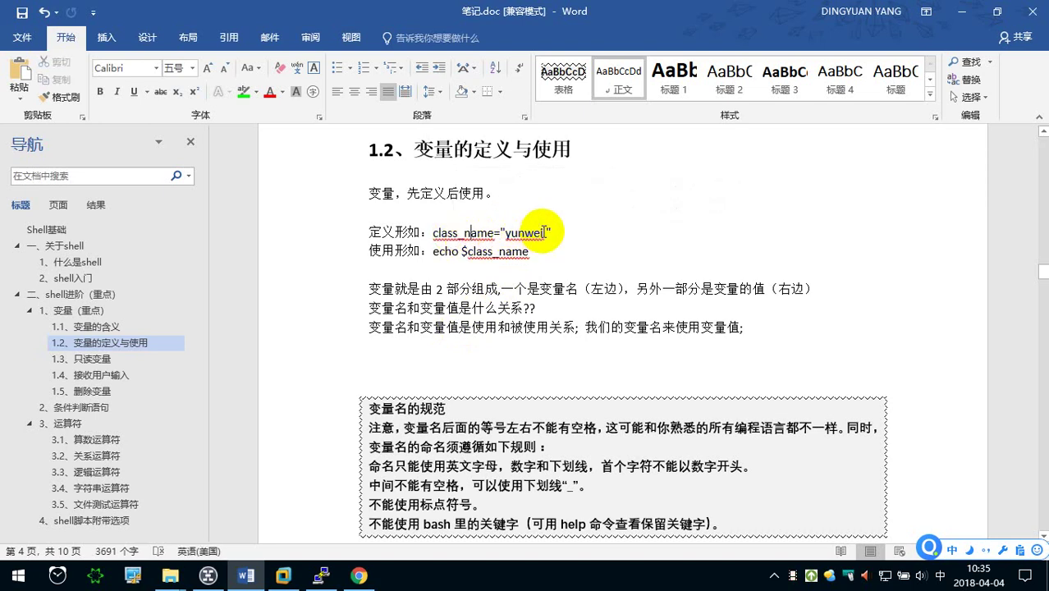
drag(543, 234, 501, 232)
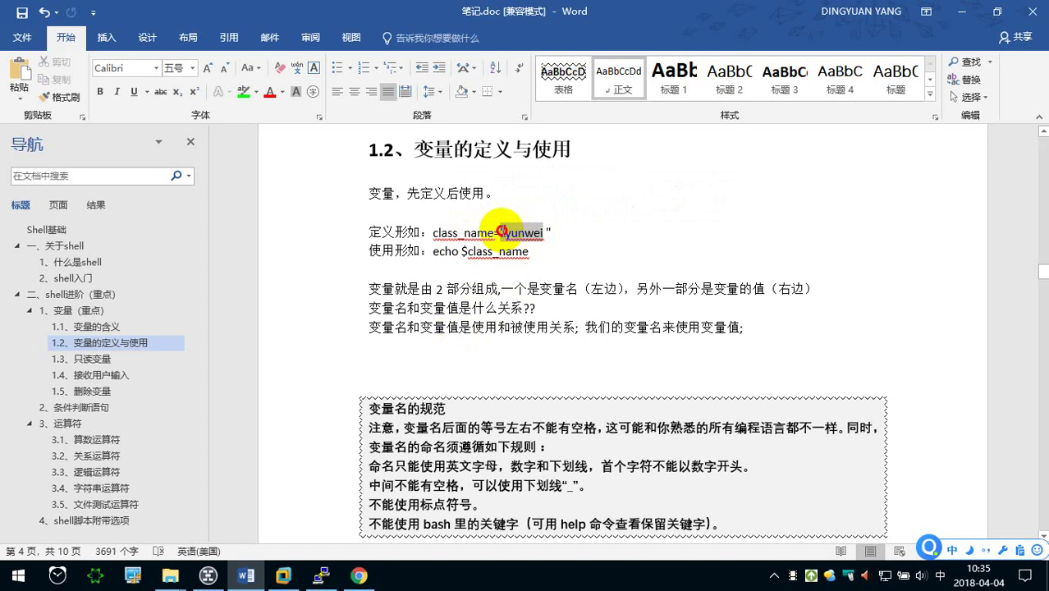
drag(543, 232, 505, 233)
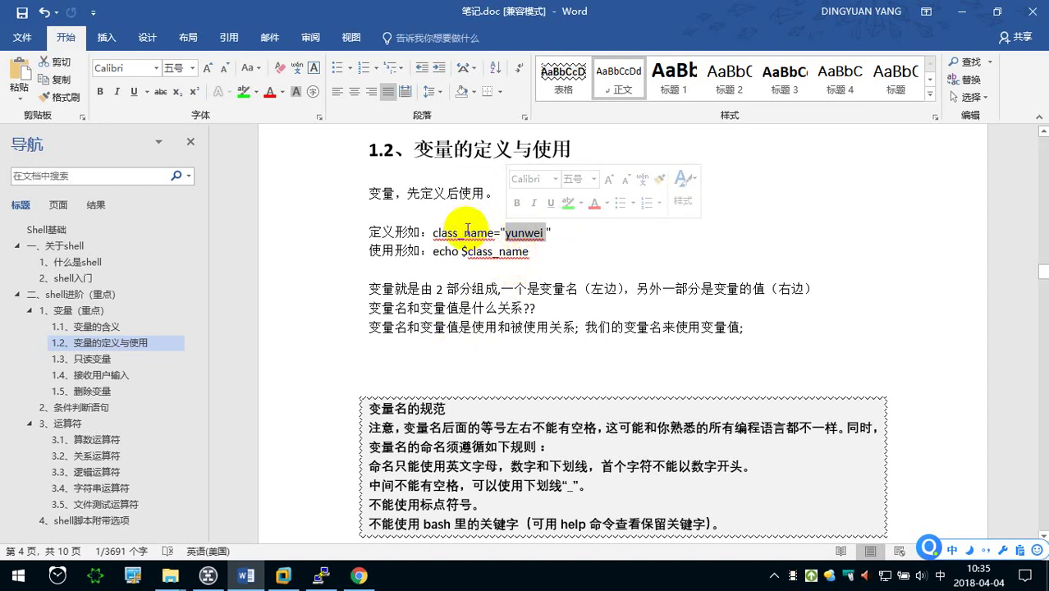
click(463, 233)
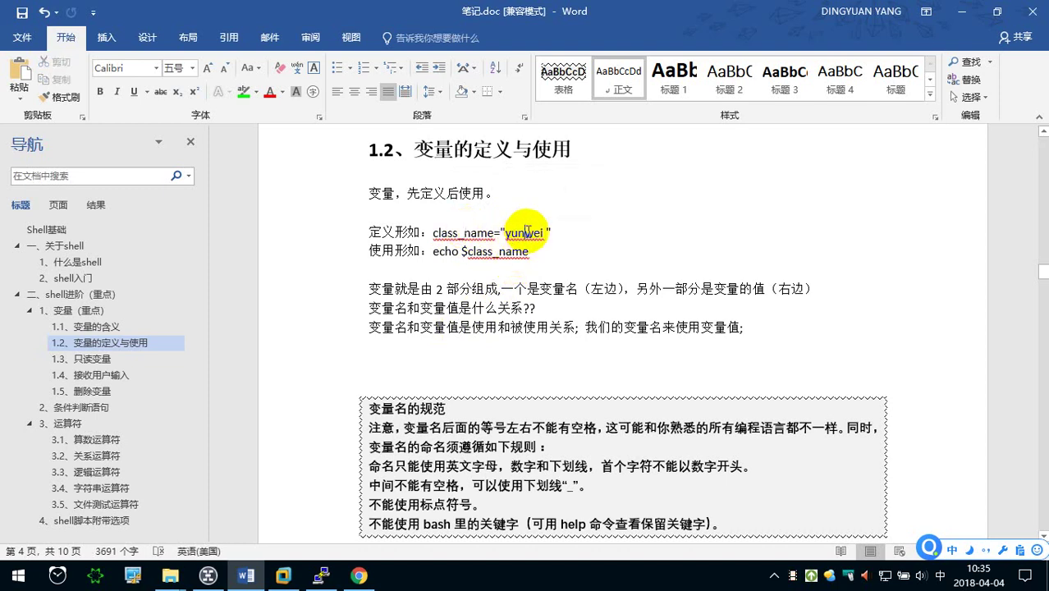
- Add random characters after yunwei, then delete them, leaving the value reading yunwe
click(545, 233)
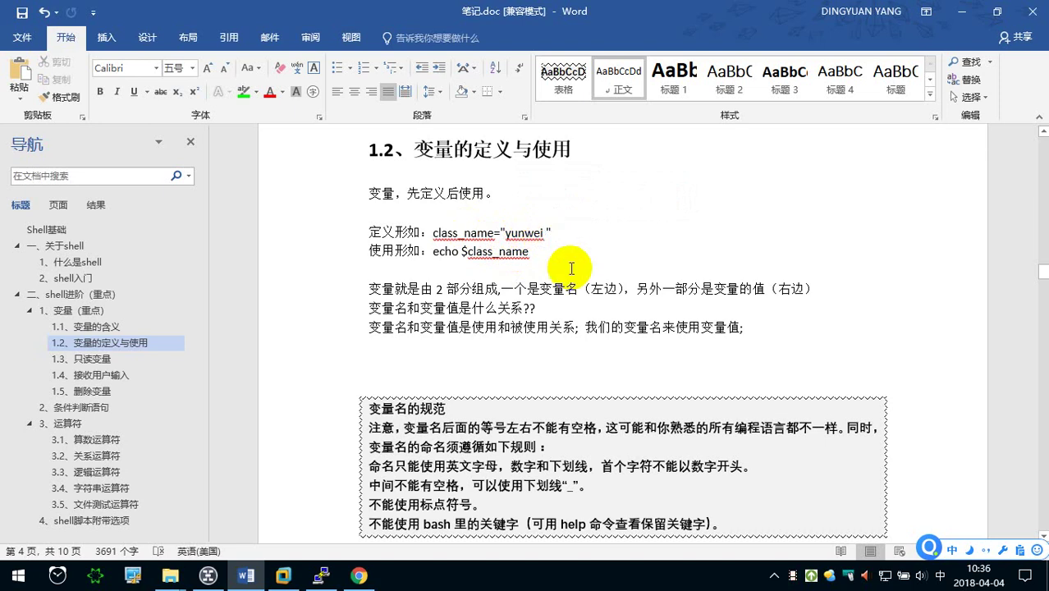
text(drytfyuhijlknhjgctfyguoijlknhvjyfyoijk)
key(space)
key(Return)
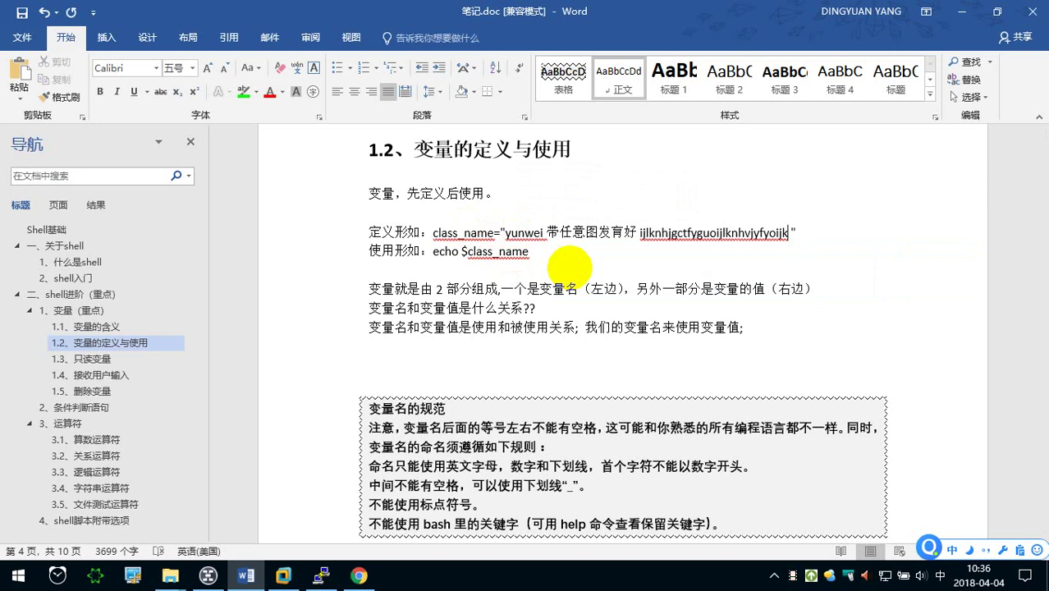
click(543, 232)
key(shift+End)
key(Delete)
- Select parts of the definition and usage example lines, ending on the $ before class_name
double_click(525, 233)
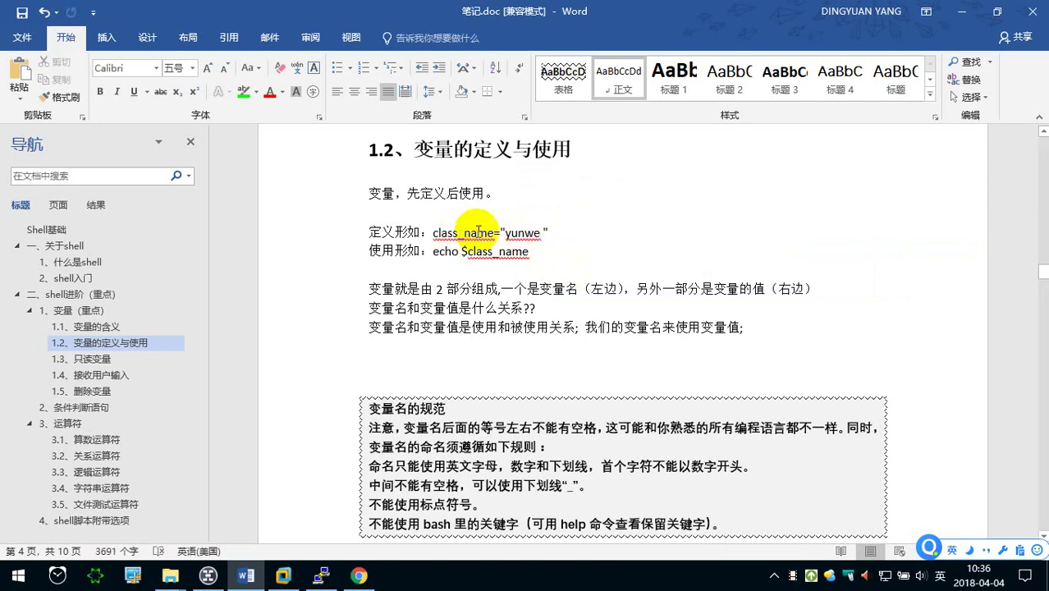
drag(394, 232, 534, 232)
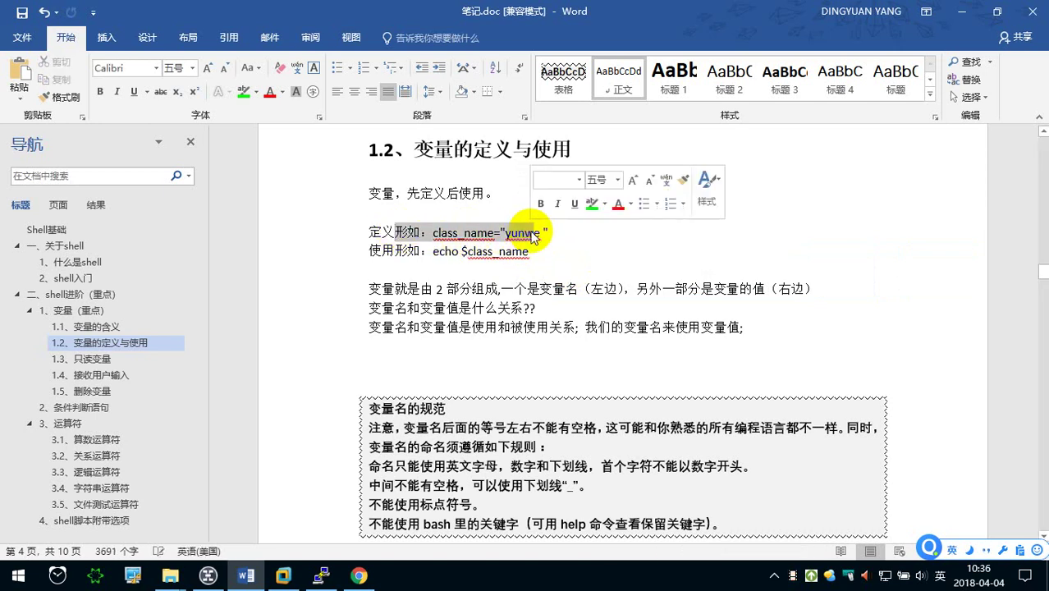
drag(433, 251, 456, 252)
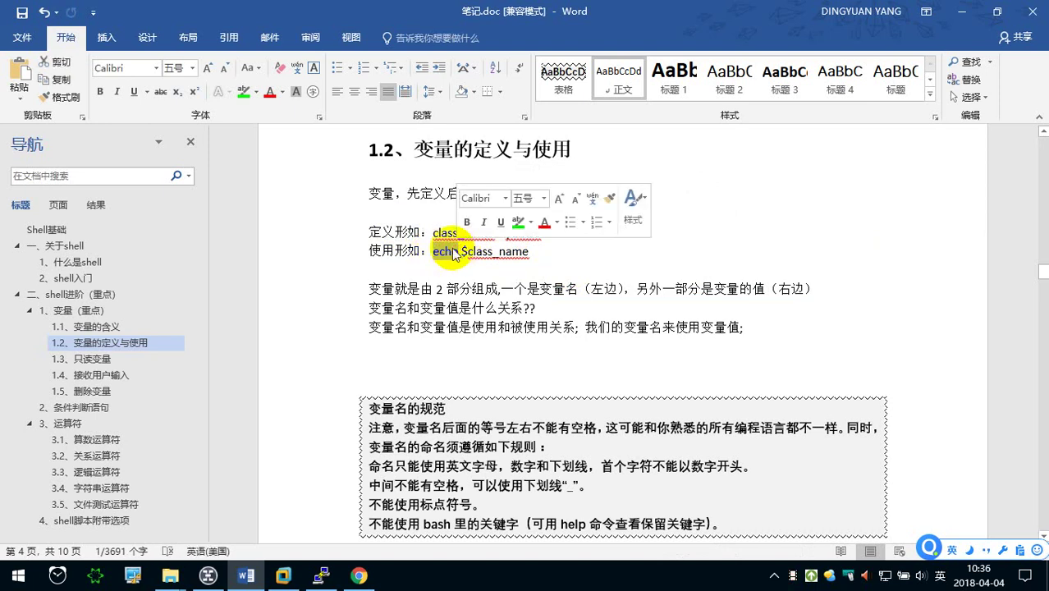
click(448, 233)
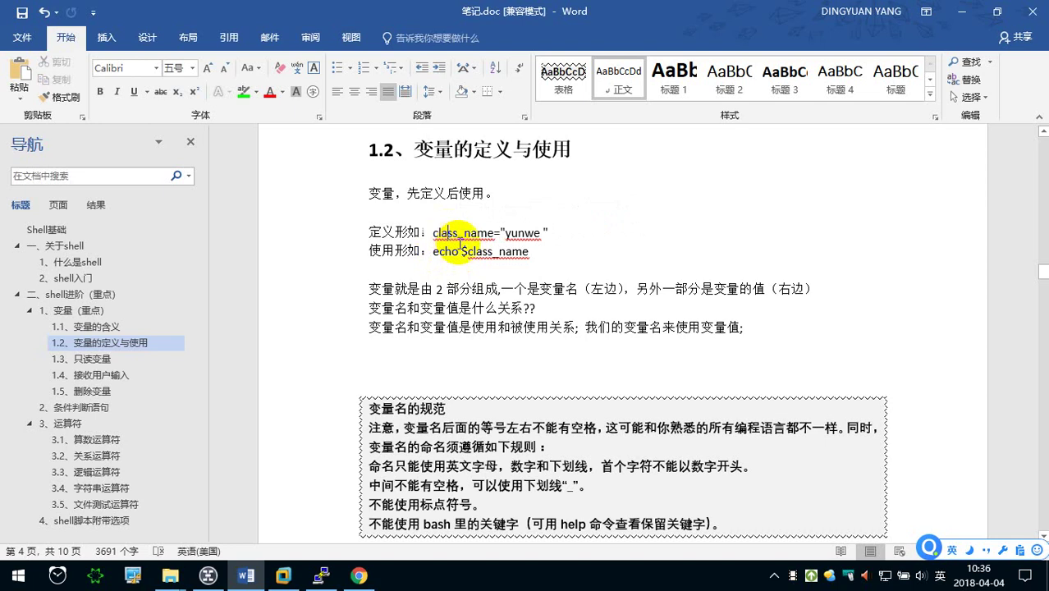
click(467, 251)
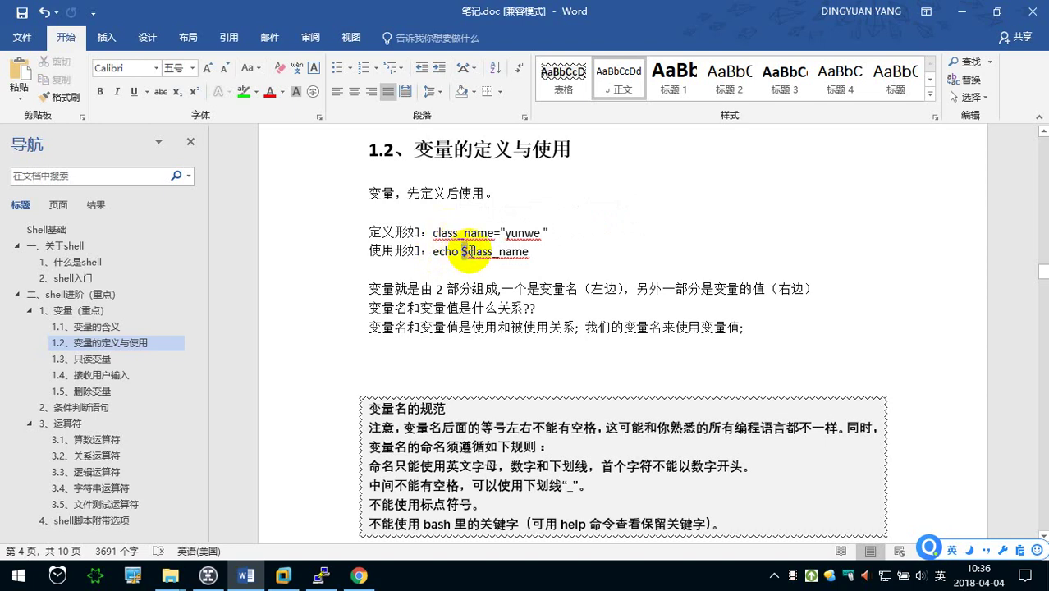
- Make the $ sign before class_name bold with a green highlight
click(100, 91)
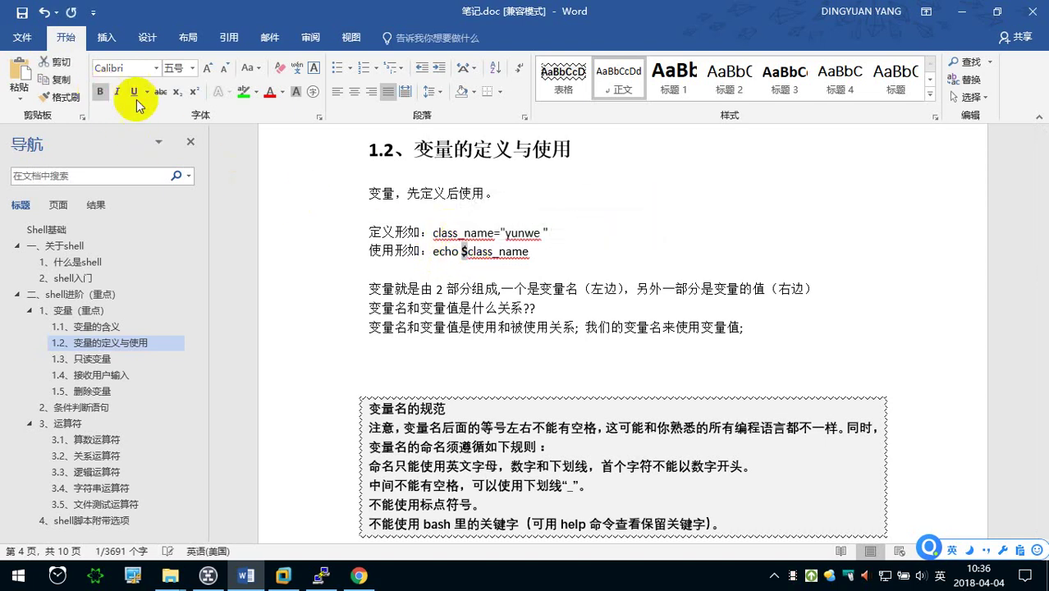
click(241, 91)
click(501, 278)
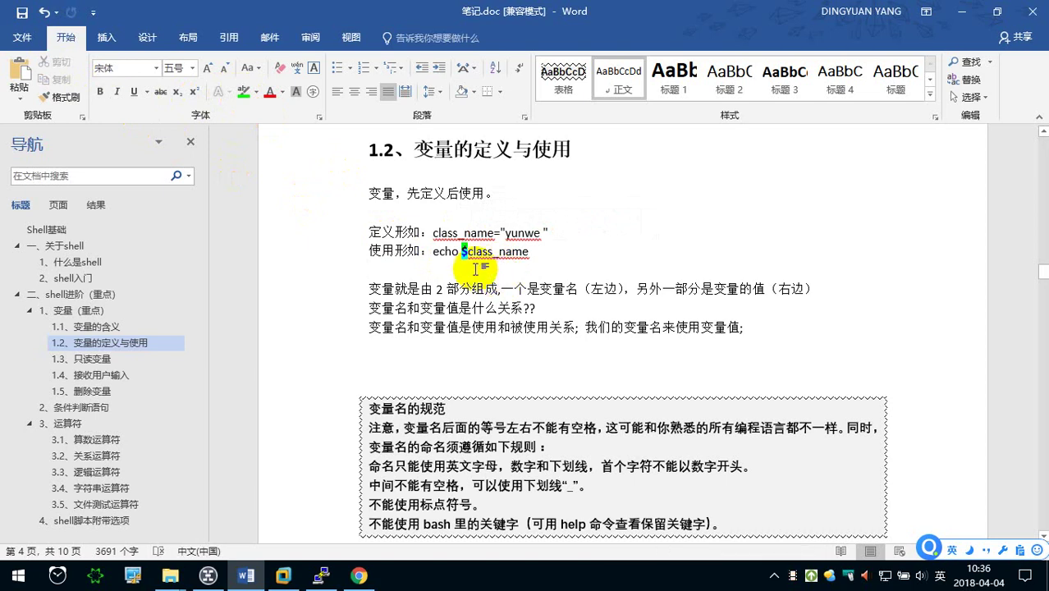
- Add a note below the usage line: 在使用变量的时候一定需要在变量名前面添加一个$符号。
click(421, 339)
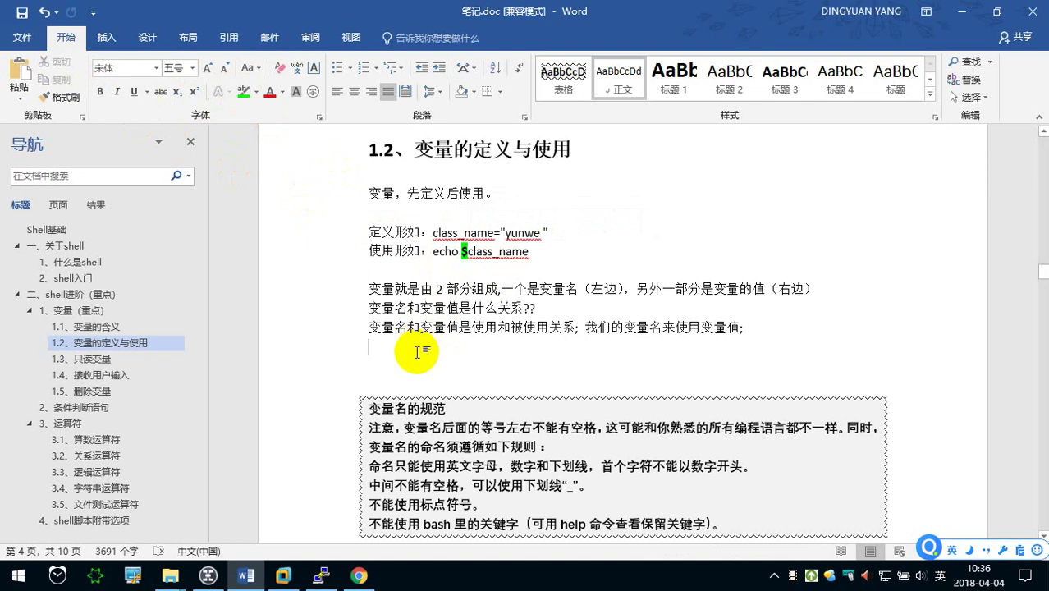
key(Return)
text(Zai)
key(BackSpace)
key(BackSpace)
key(BackSpace)
key(shift)
text(zai)
key(space)
text(shi'yong)
key(space)
text(bianliang)
key(space)
text(deshihou)
key(space)
text(yiding)
key(space)
text(xuyao)
key(space)
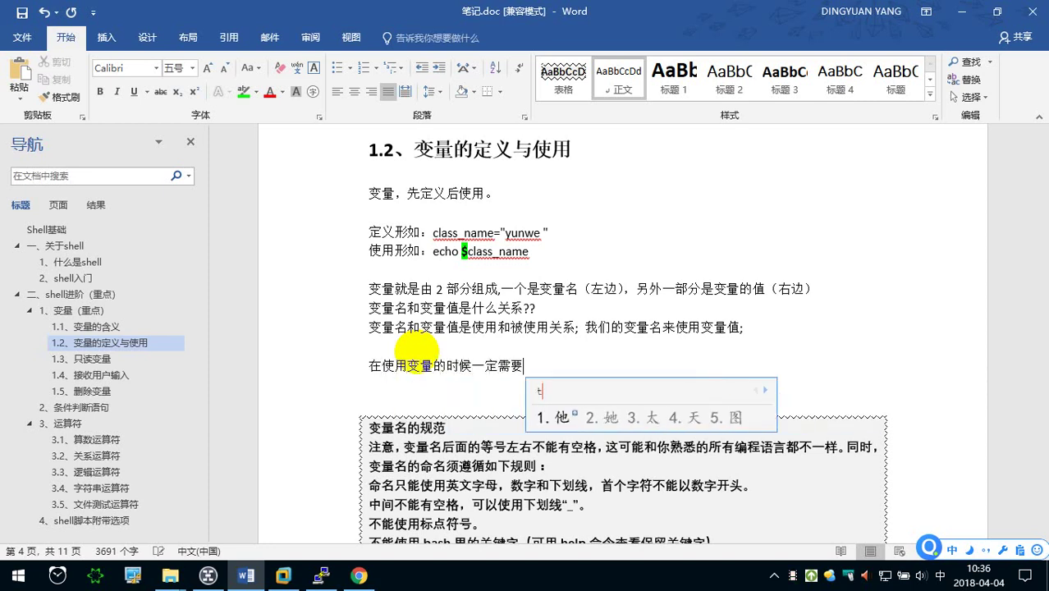
text(zai)
key(space)
text(bianliang)
key(space)
text(ming)
key(space)
text(qianmian)
key(space)
text(tian)
key(space)
text(yige)
key(space)
key(shift)
text($fu)
key(BackSpace)
key(BackSpace)
key(shift)
text(fuhao)
key(space)
text(。)
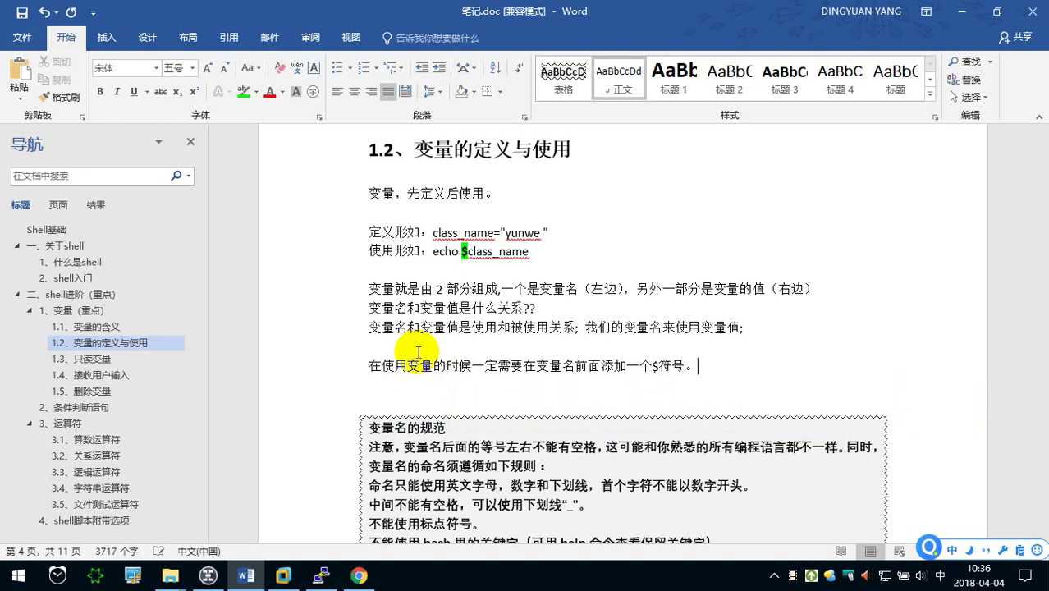
key(Return)
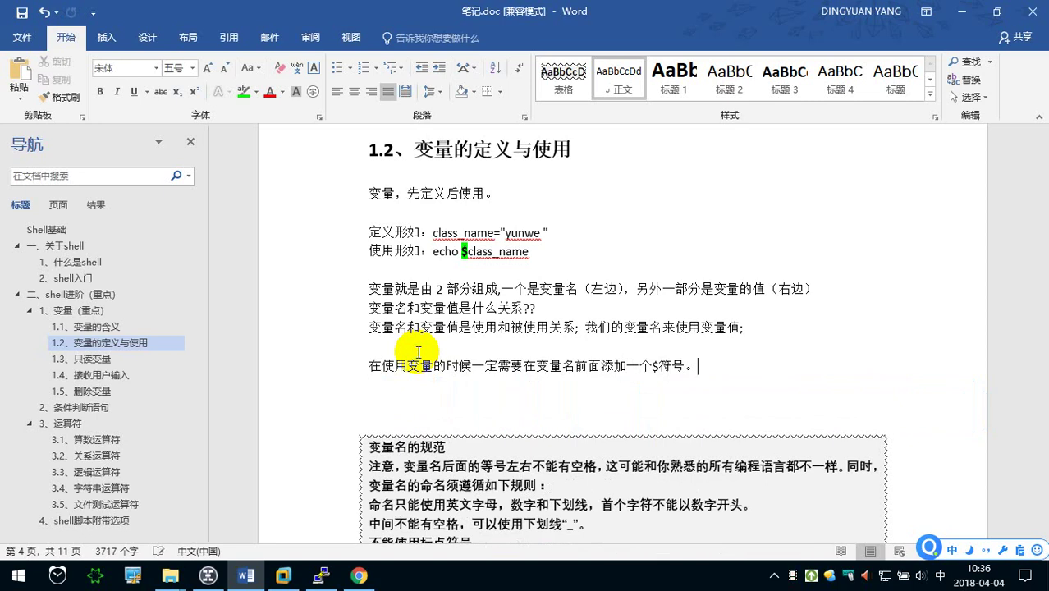
- Continue the note with ，该要求在其他语言中也存在的（例如 php）
text(,)
text(gai )
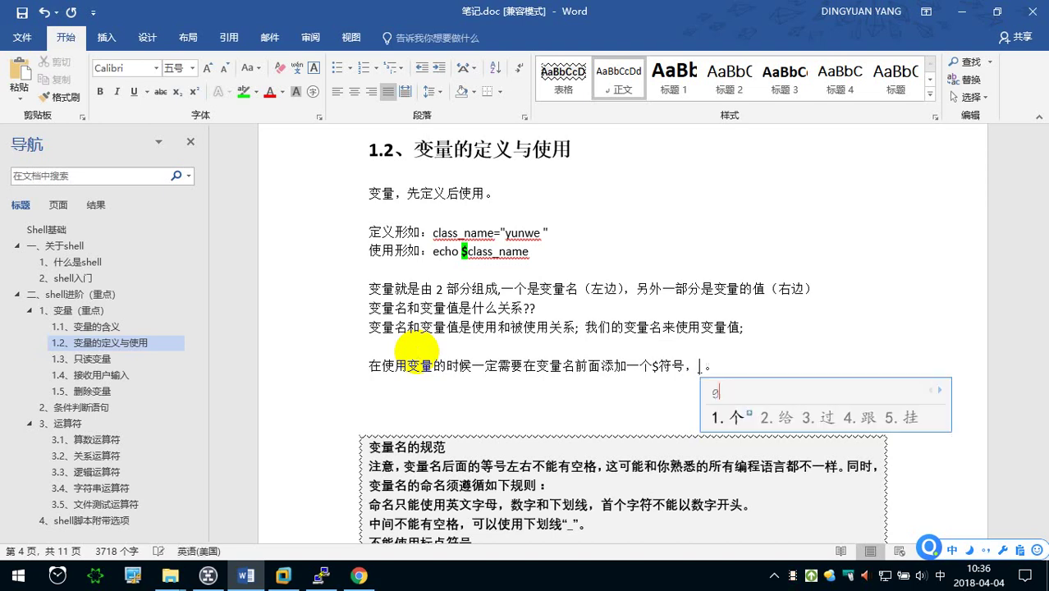
text(yqo)
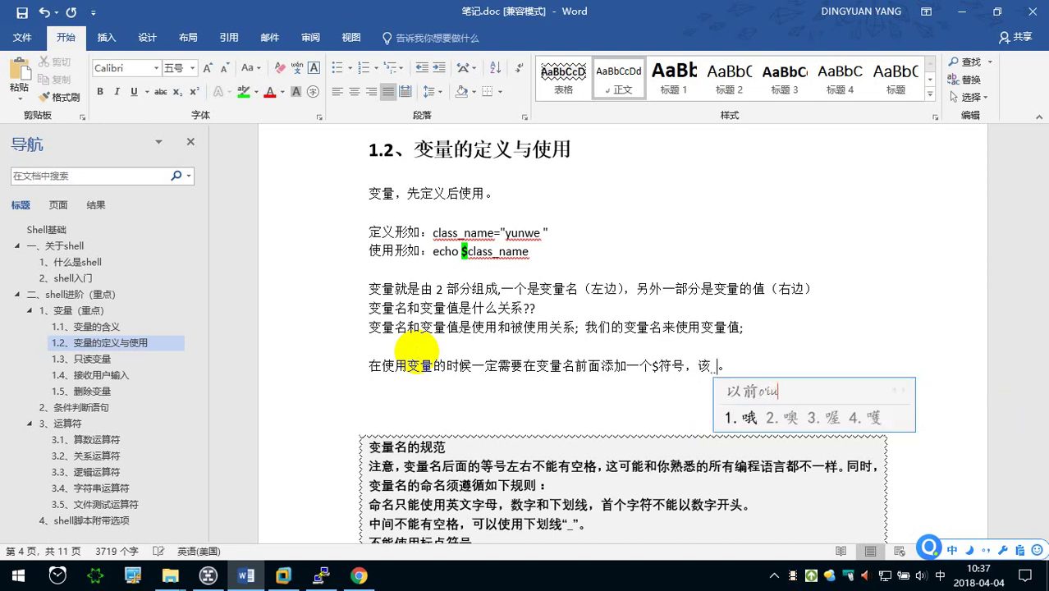
text(oqiuzai)
key(BackSpace)
key(BackSpace)
key(BackSpace)
text(iu)
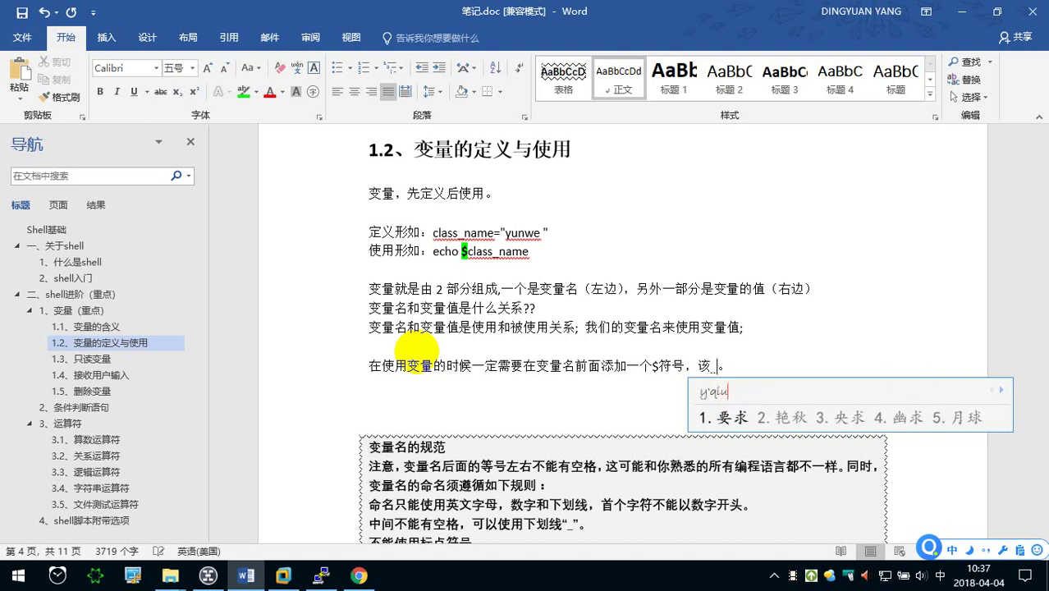
key(space)
text(zaiqita)
key(space)
text(yuy)
key(space)
text(zhong)
key(space)
text(ye cunzai)
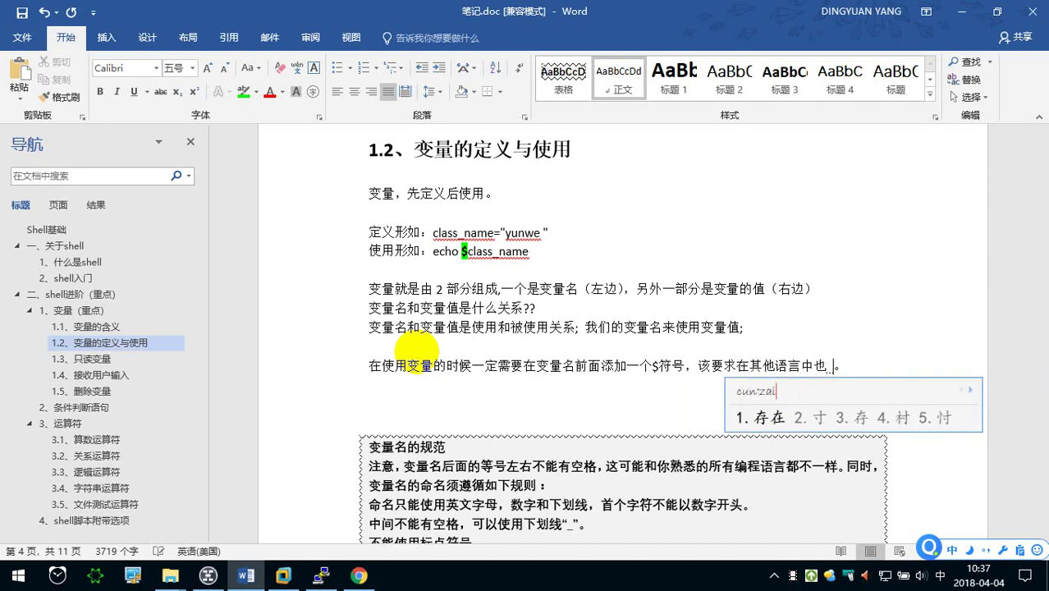
key(space)
text(de)
key(space)
text((lir)
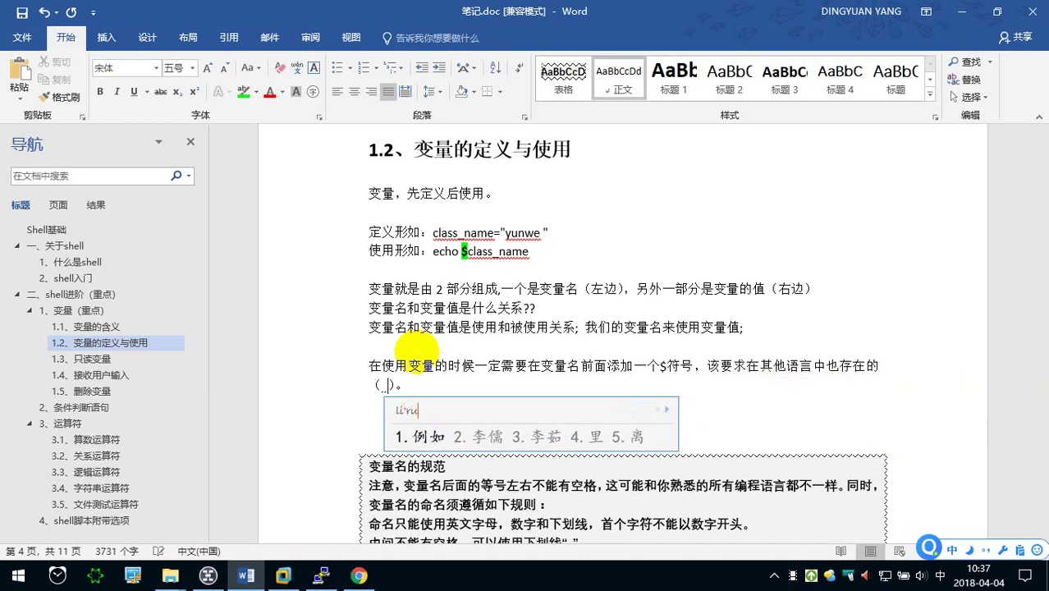
key(space)
text(php)
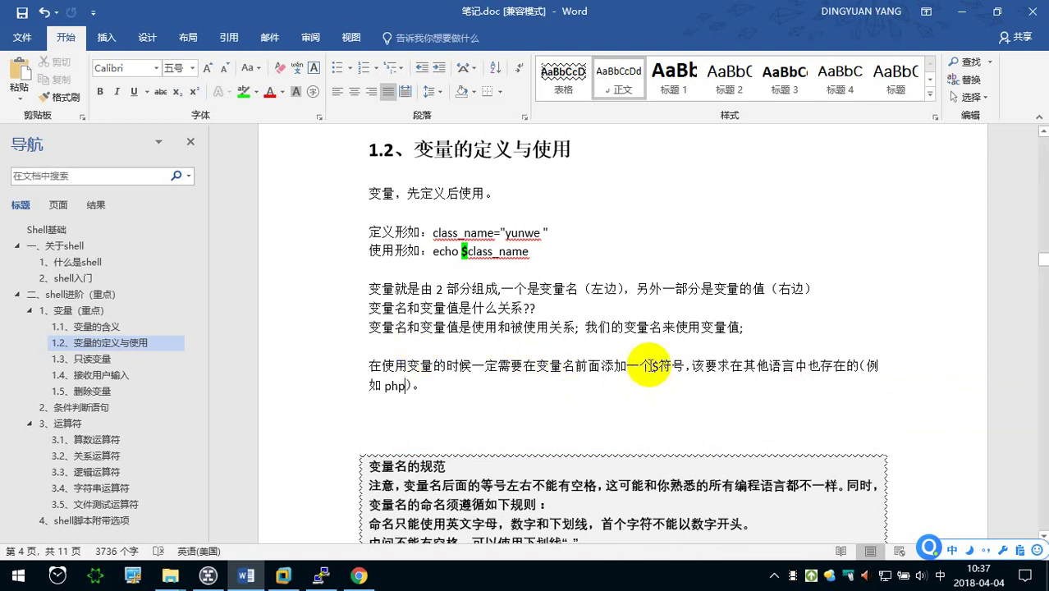
drag(468, 252, 460, 254)
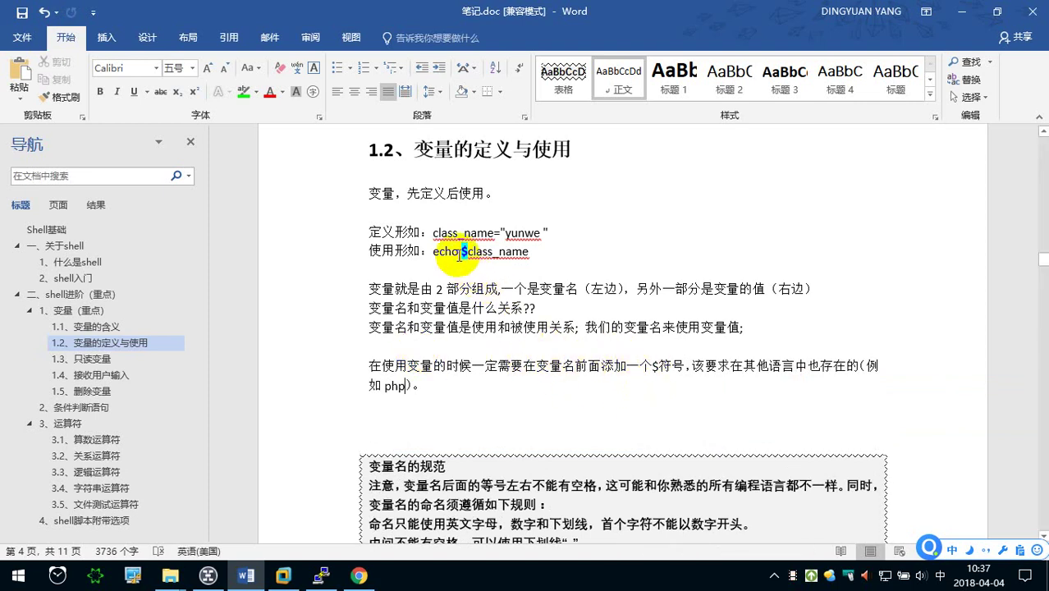
click(460, 255)
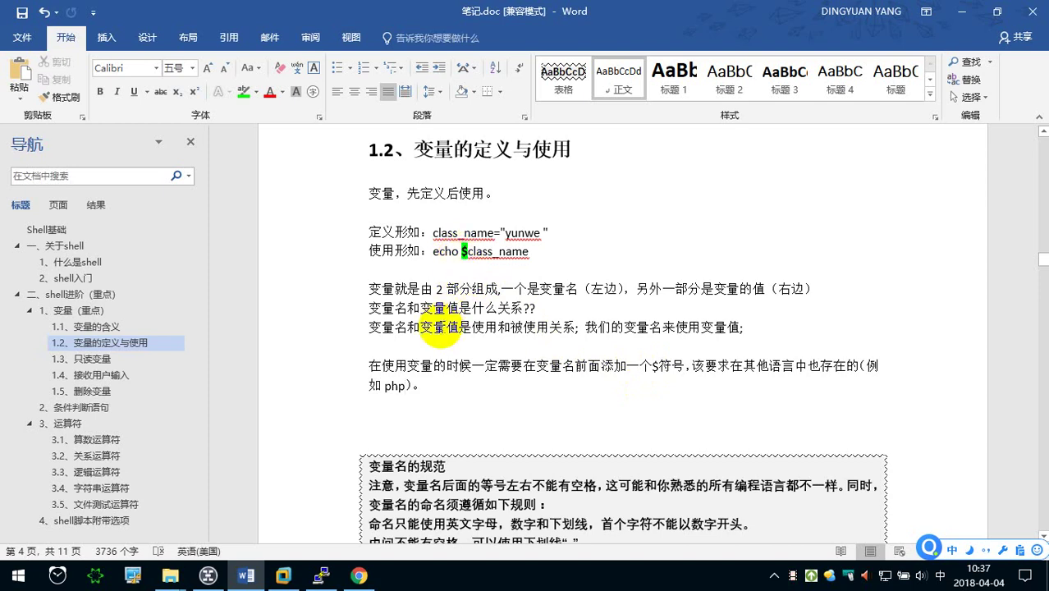
click(441, 386)
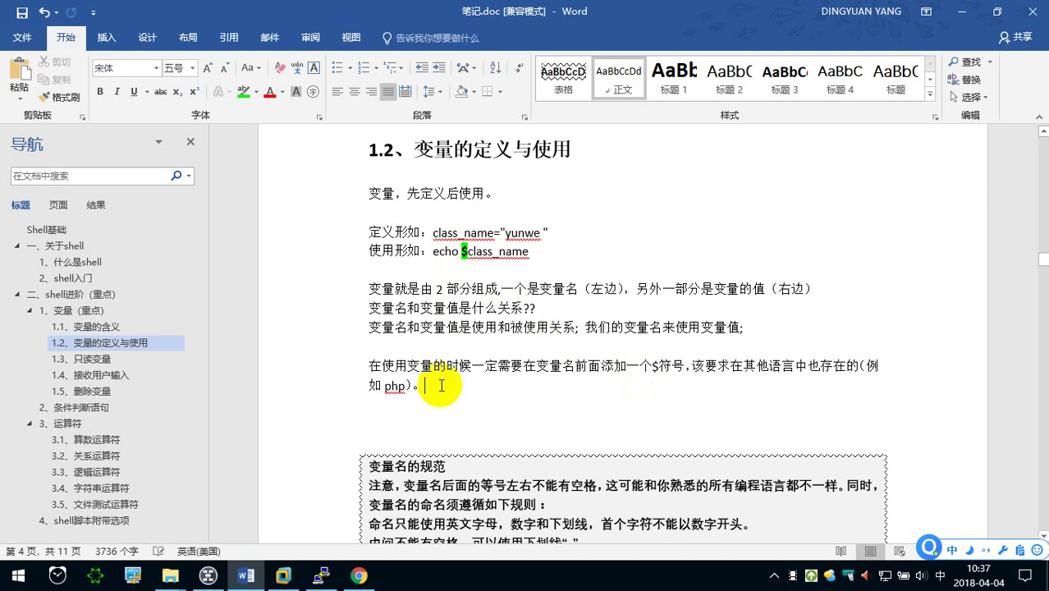
key(Left)
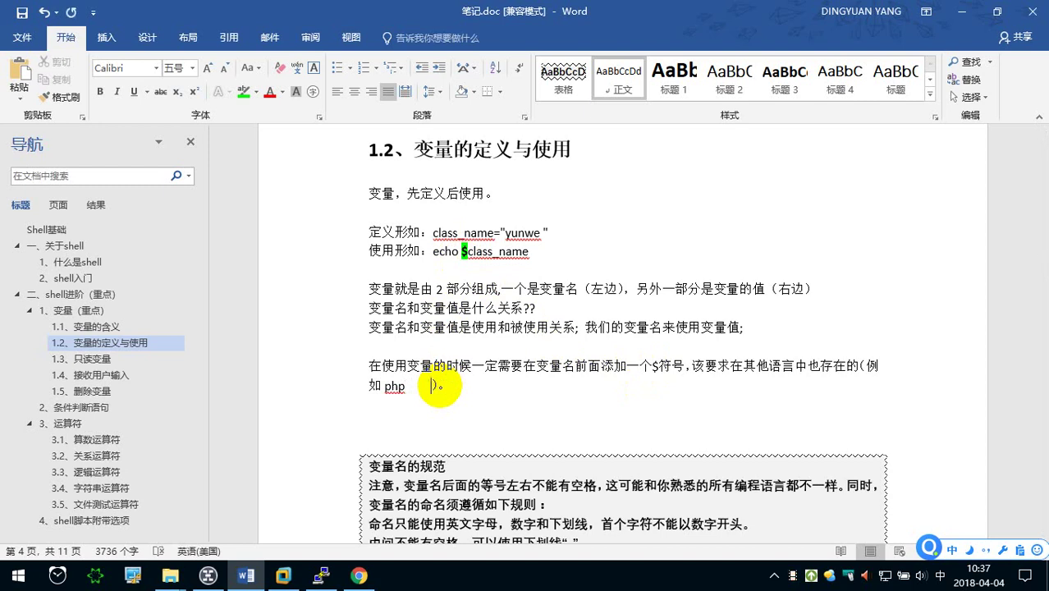
text(ini)
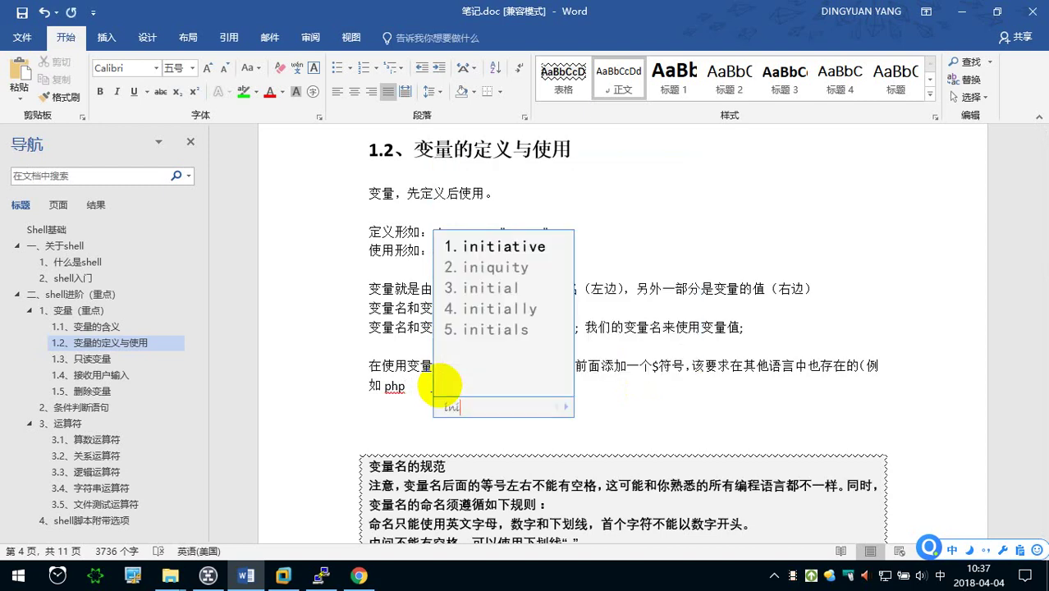
key(BackSpace)
text(t)
key(space)
text(class)
key(space)
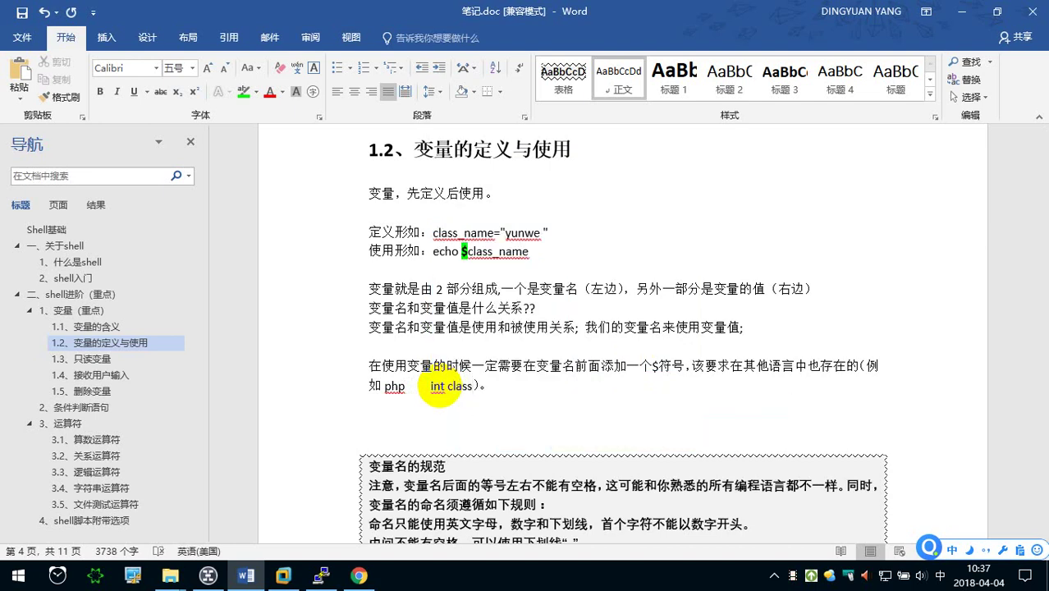
key(shift)
text(_no)
text( = )
text(123)
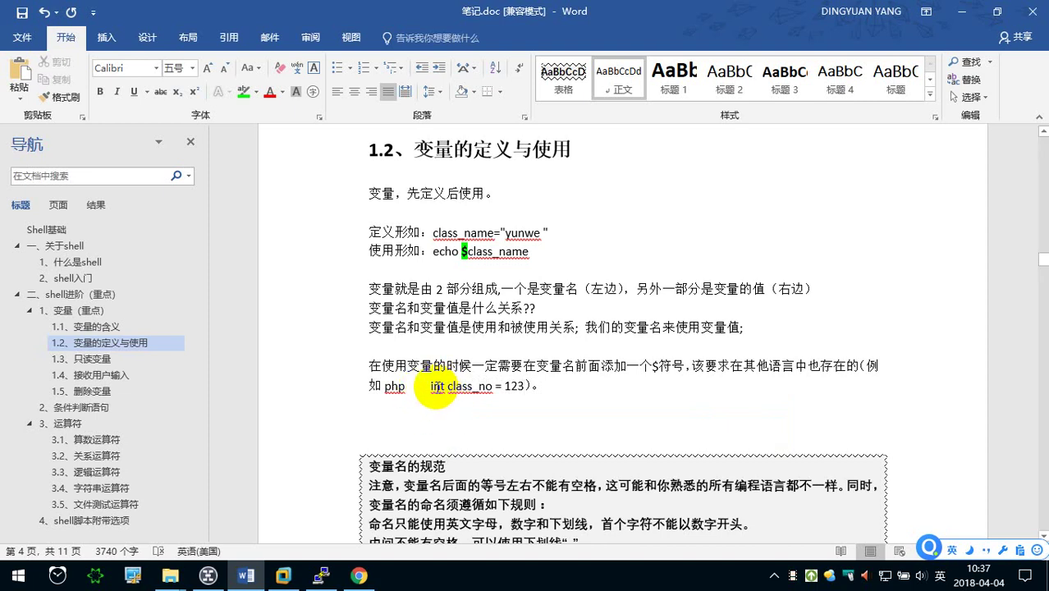
drag(460, 252, 469, 252)
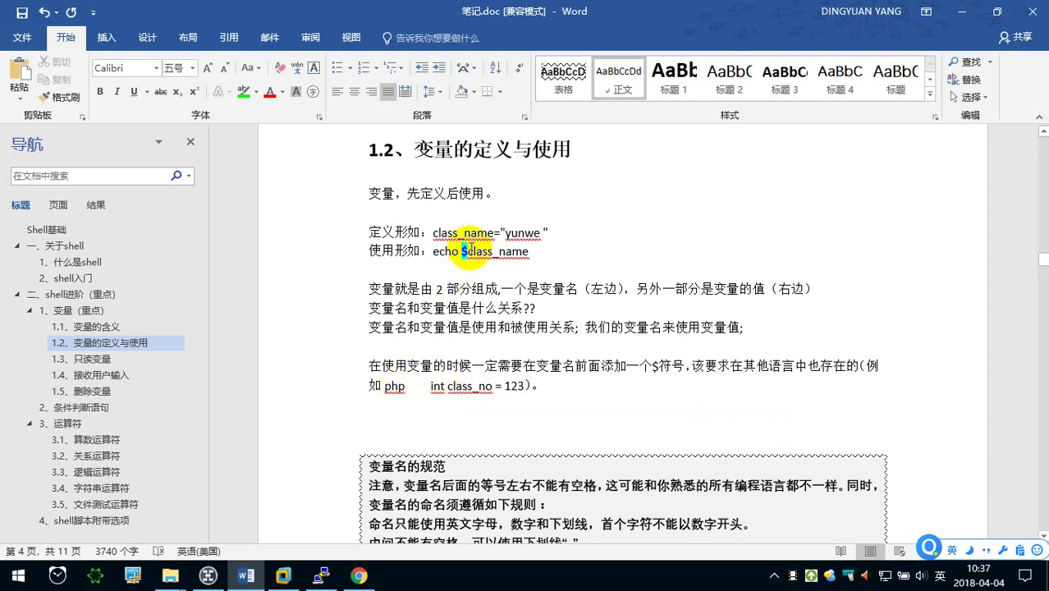
key(shift+F5)
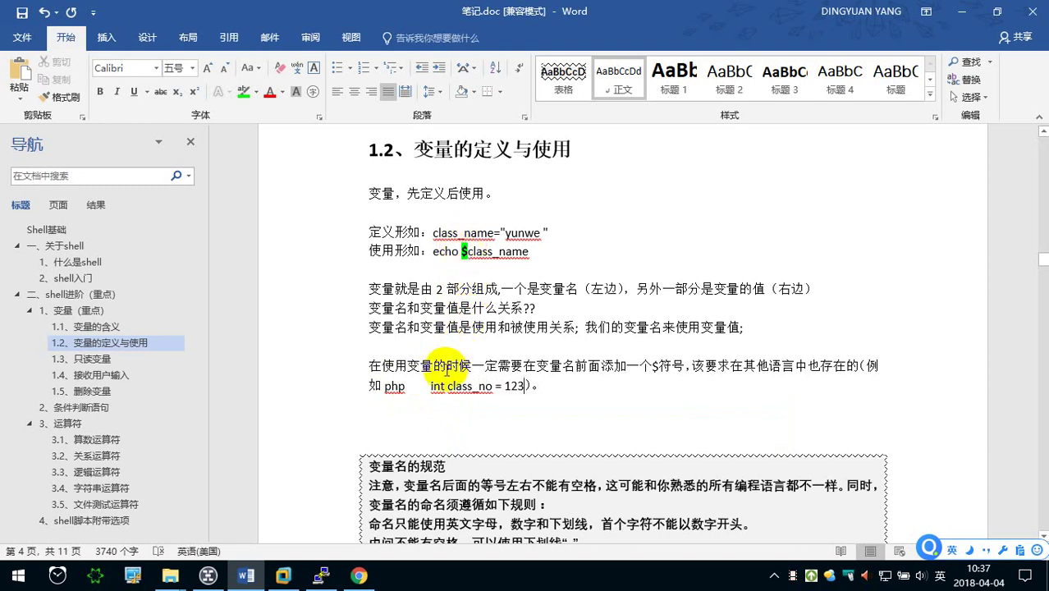
drag(430, 386, 524, 387)
key(BackSpace)
key(BackSpace)
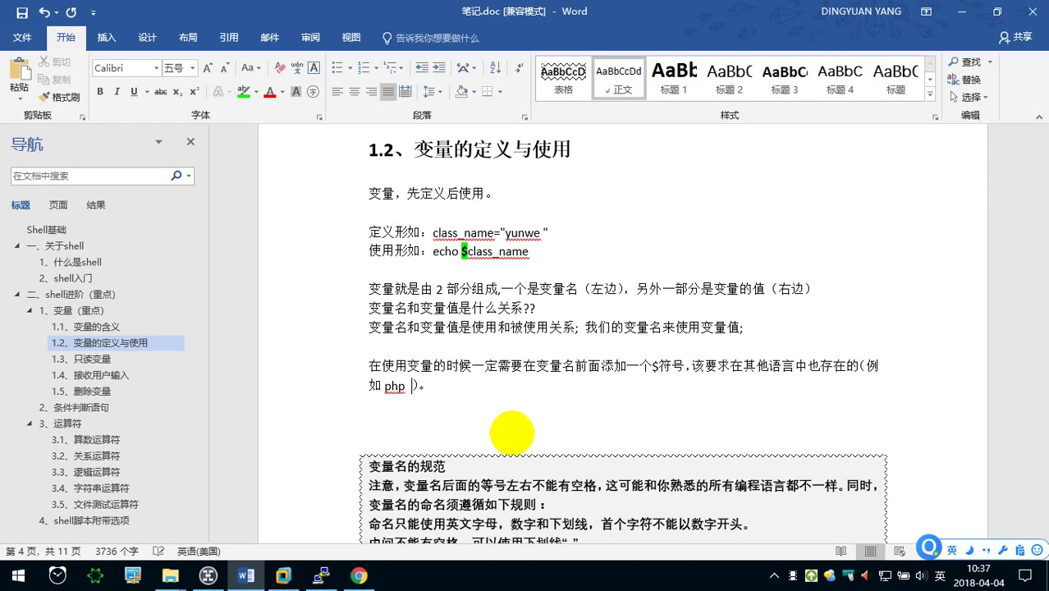
key(BackSpace)
key(End)
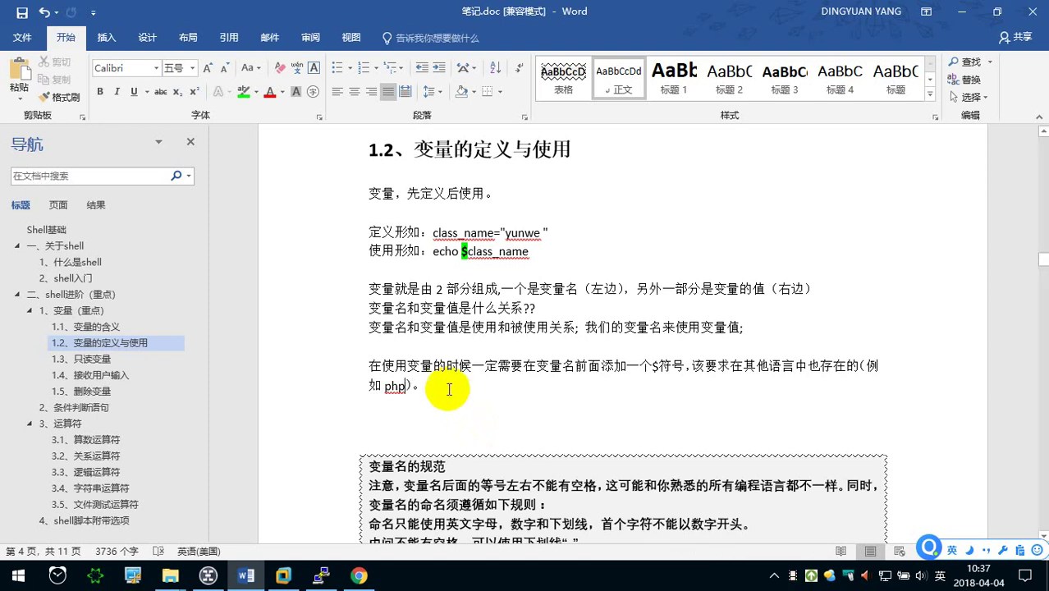
double_click(462, 252)
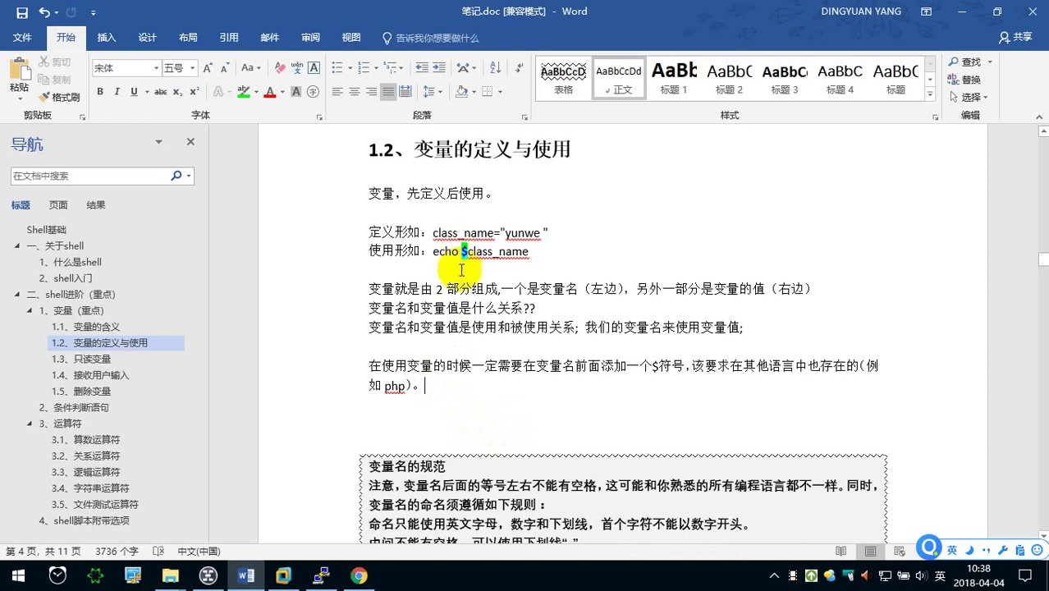
- Delete the blank line under the php sentence
scroll(434, 363, down, 1)
click(409, 378)
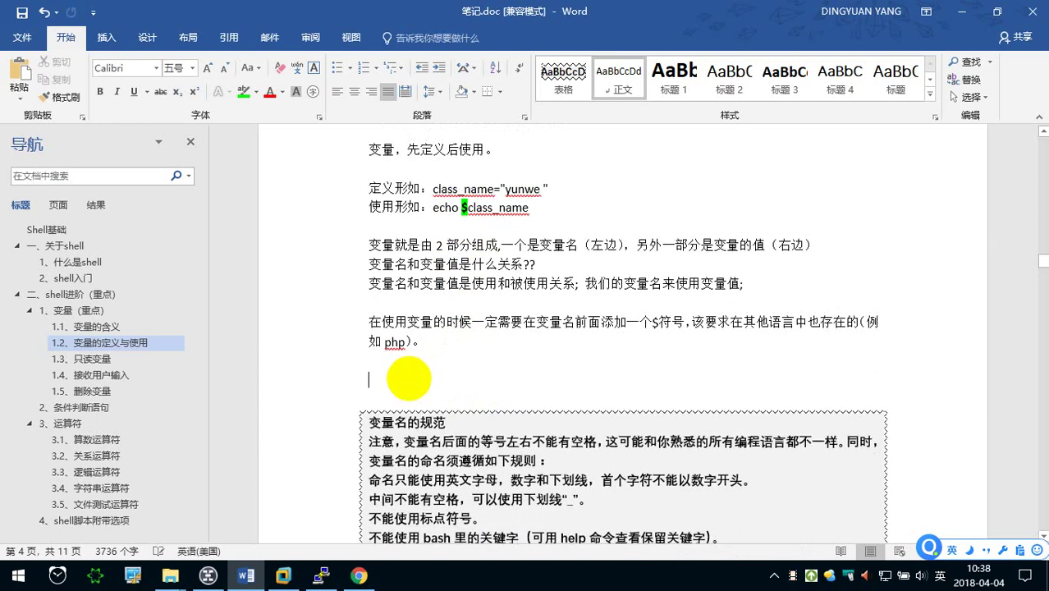
key(BackSpace)
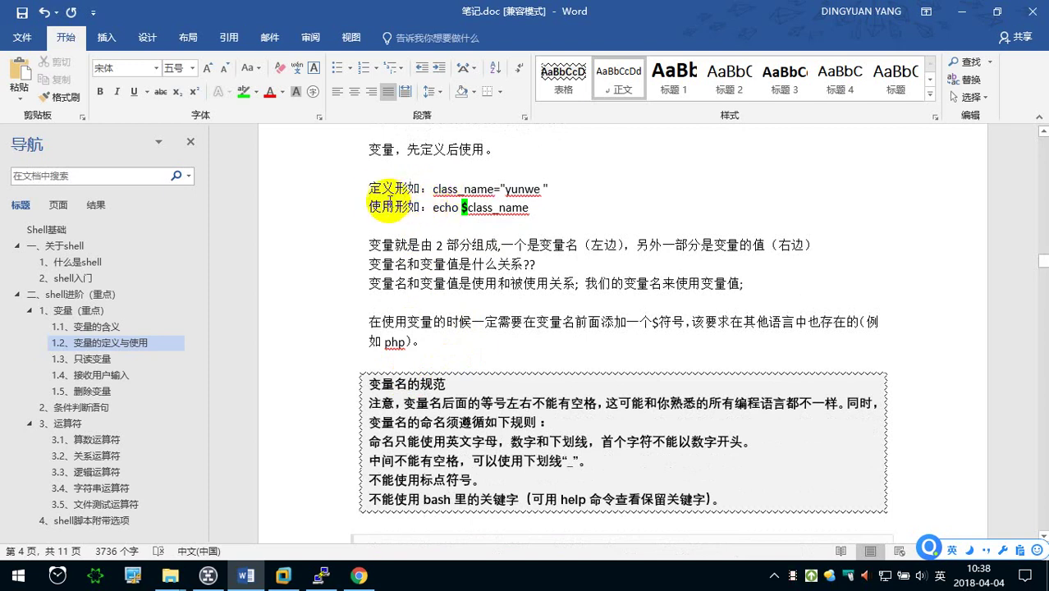
- Bold the 定义形如 class_name="yunwe " and 使用形如 echo $class_name lines
drag(369, 189, 556, 209)
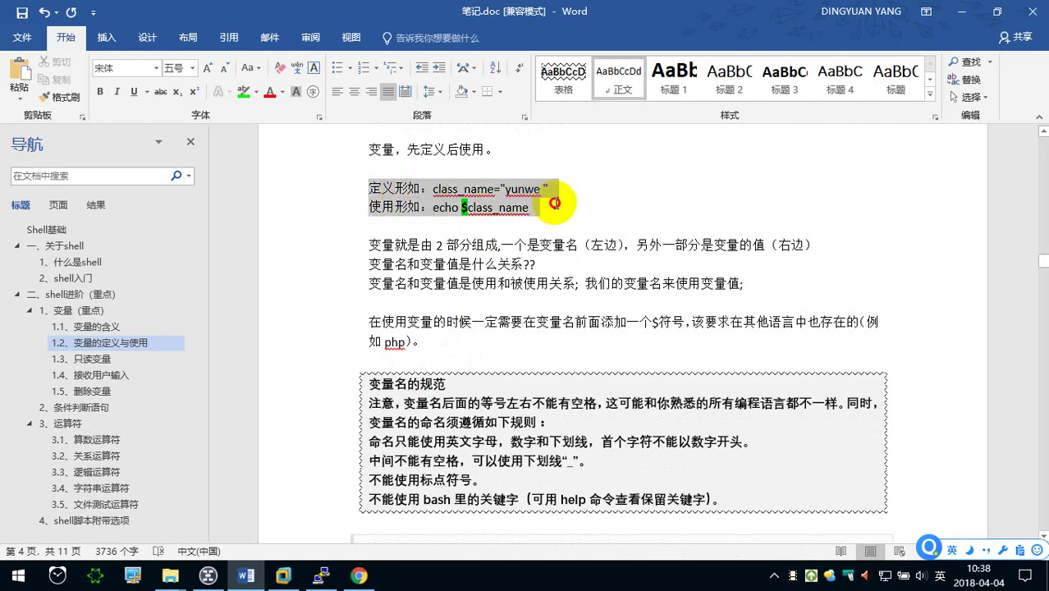
click(102, 93)
click(439, 207)
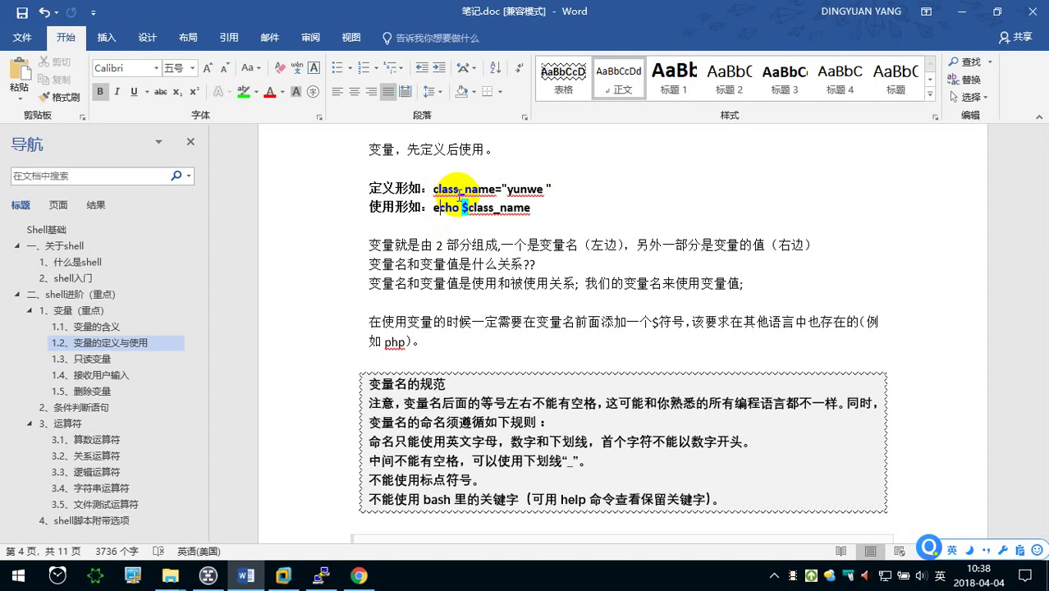
scroll(427, 246, down, 3)
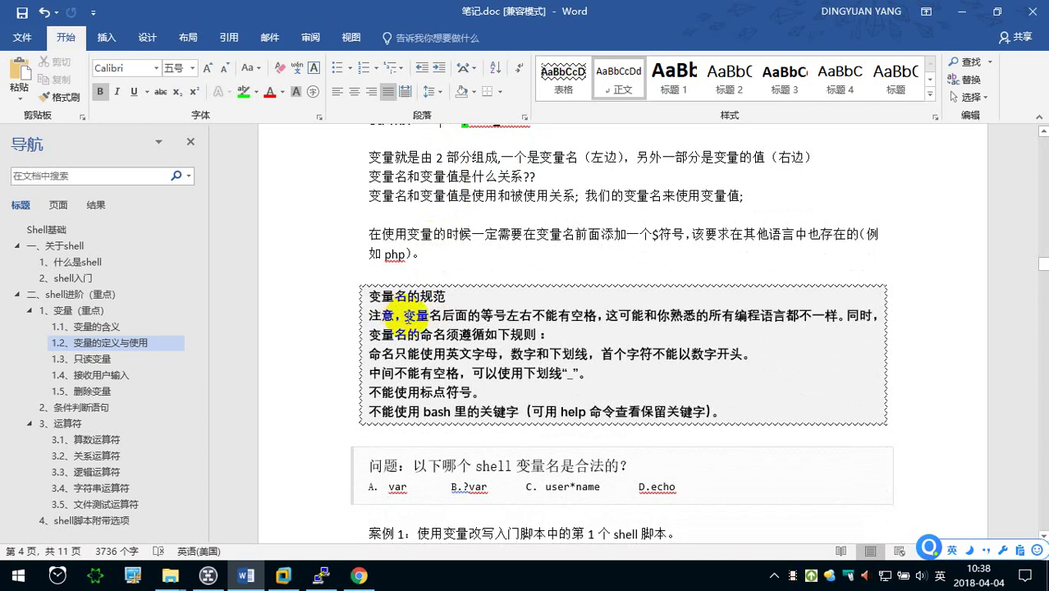
click(403, 317)
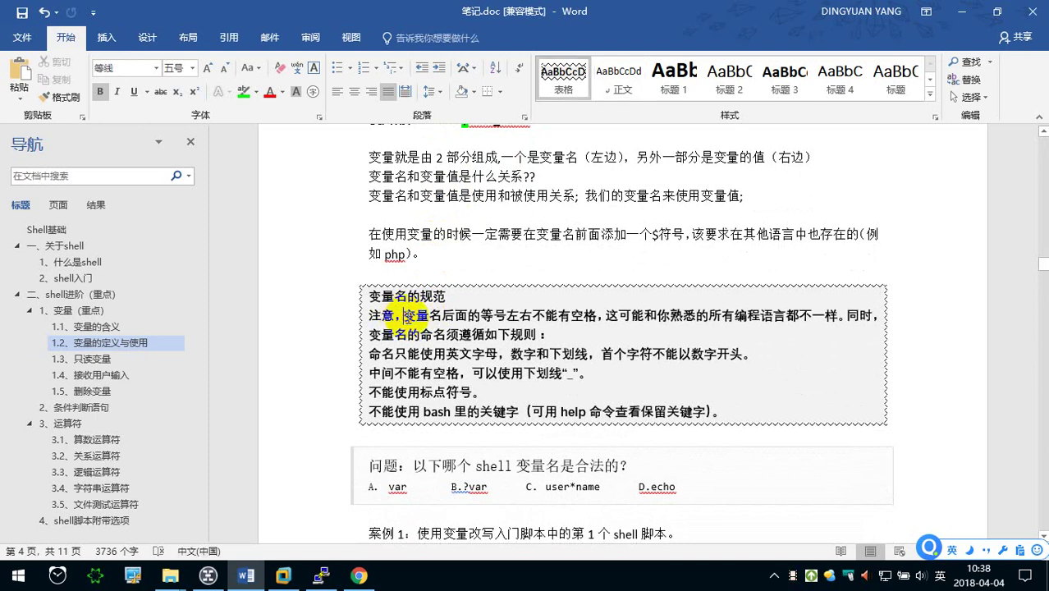
scroll(408, 317, up, 4)
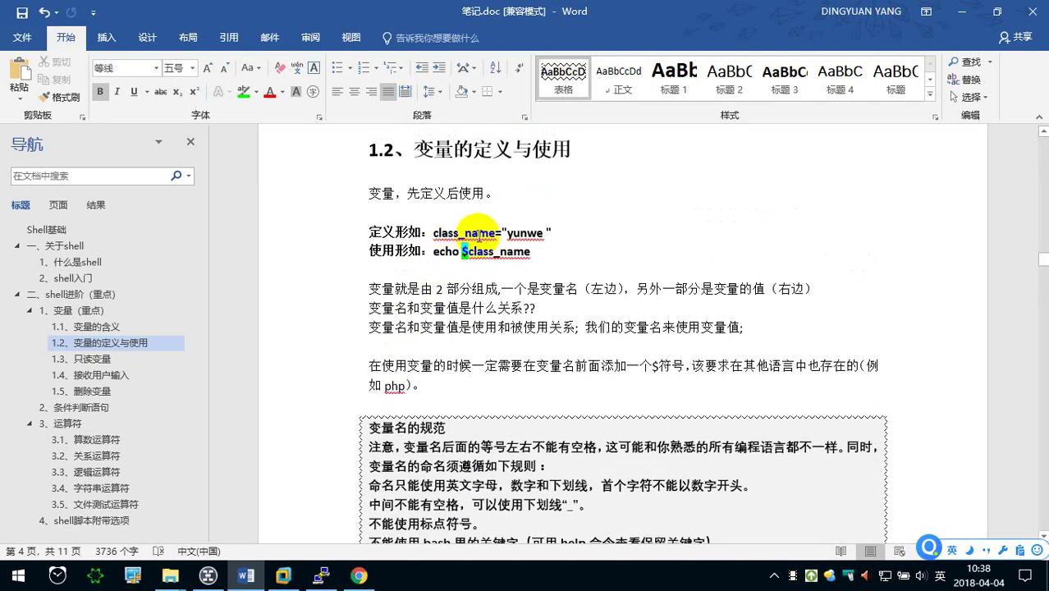
click(496, 234)
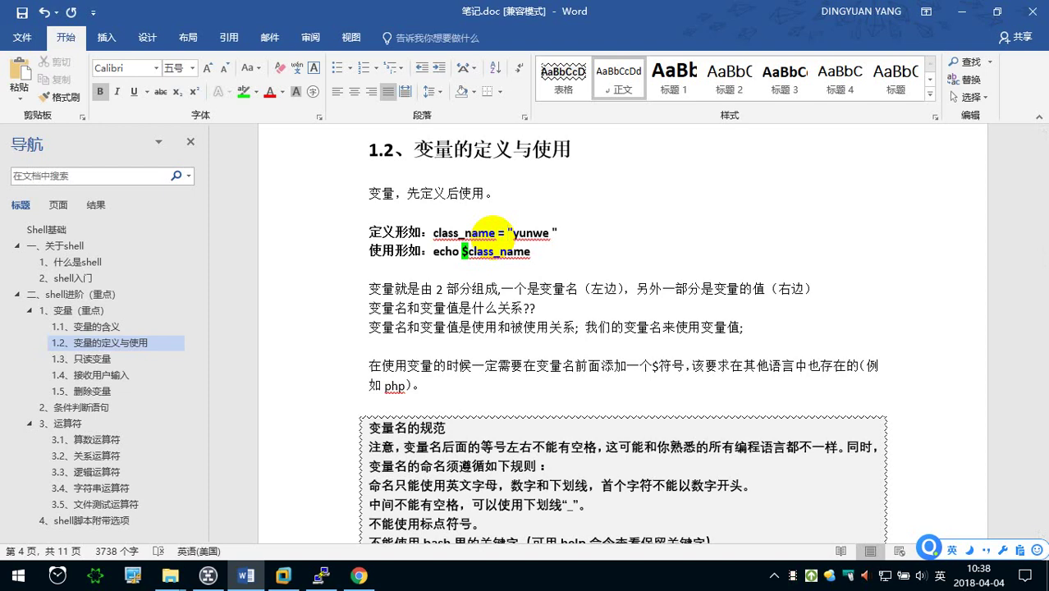
click(562, 233)
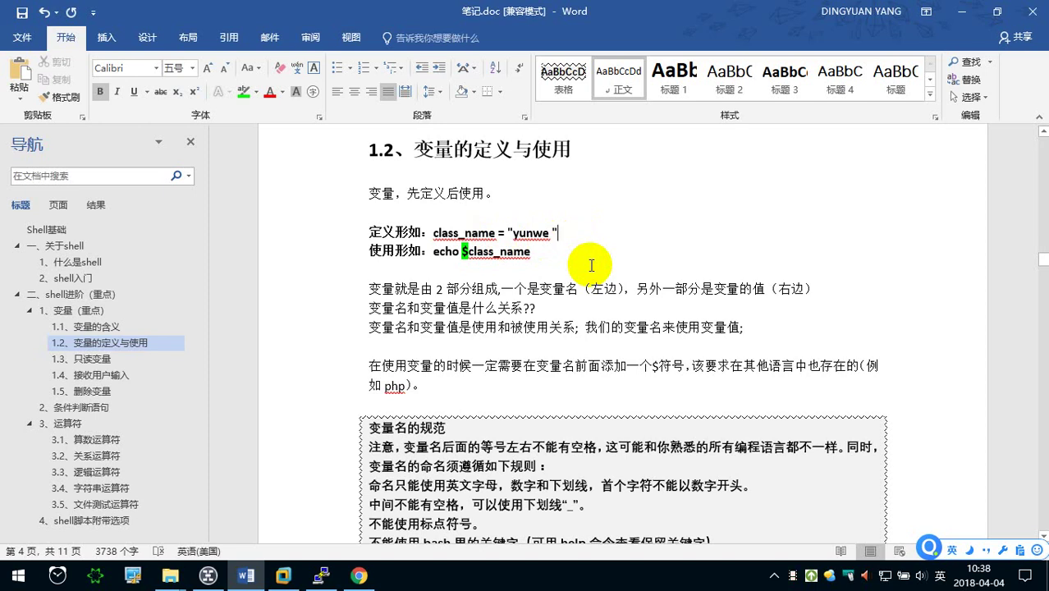
key(Left)
key(Left)
key(Left)
key(BackSpace)
key(Left)
key(BackSpace)
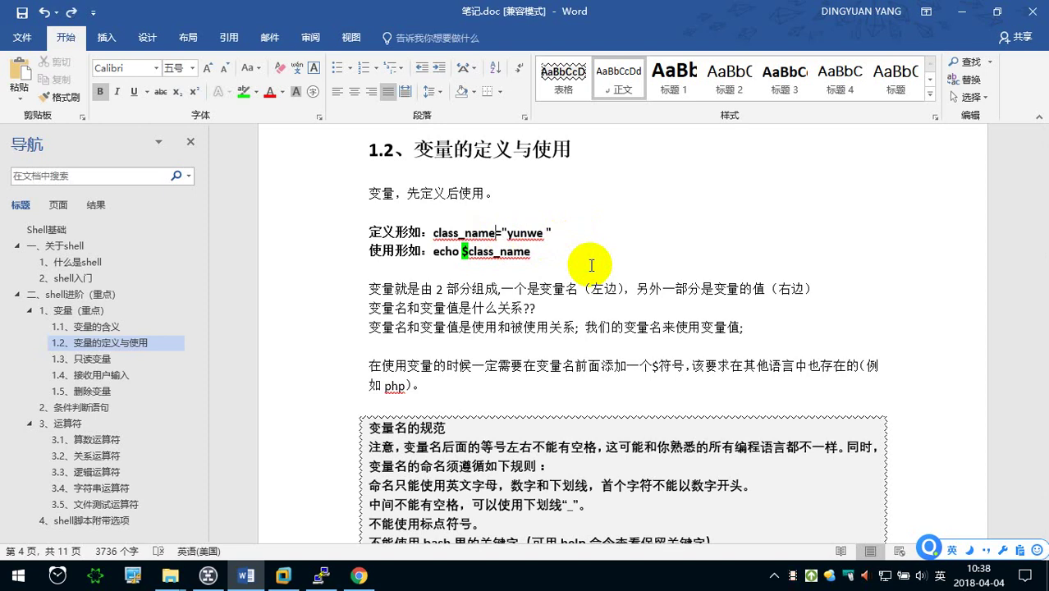
scroll(591, 265, down, 2)
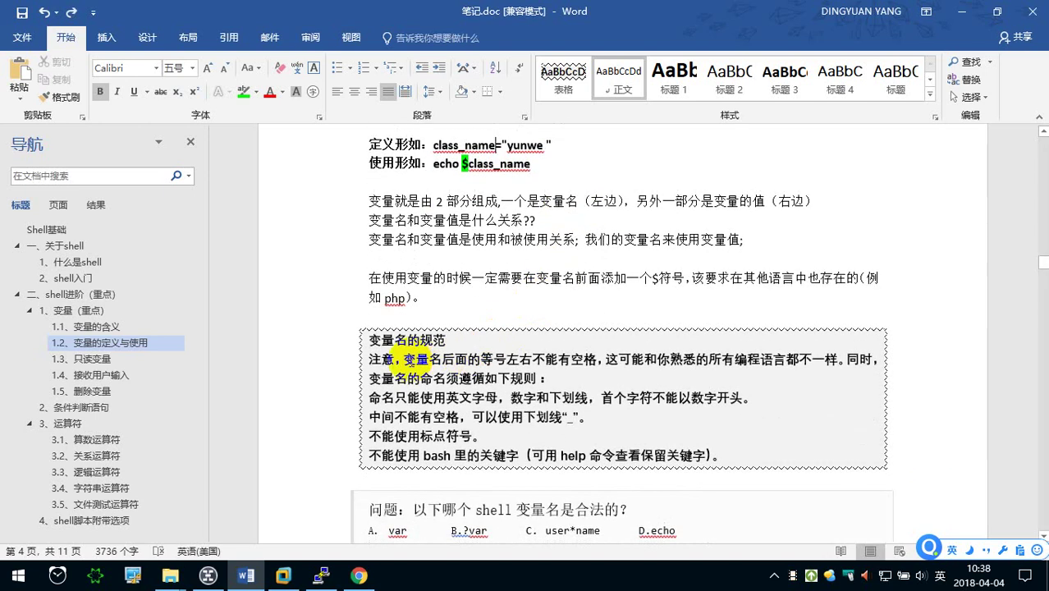
- Highlight 变量名后面的等号左右不能有空格 in green in the naming-rules box
drag(403, 359, 597, 361)
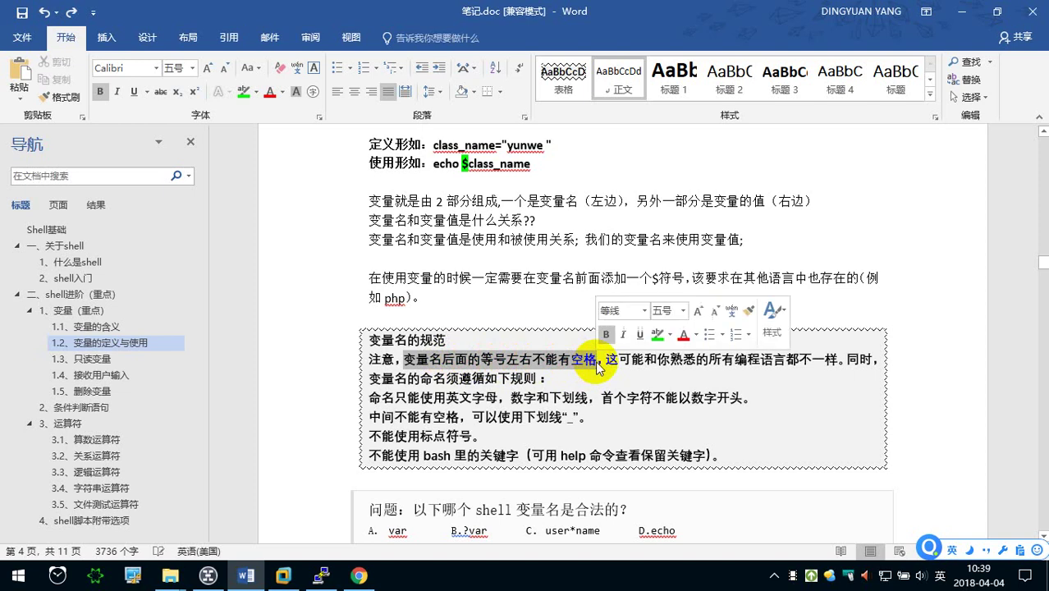
click(243, 91)
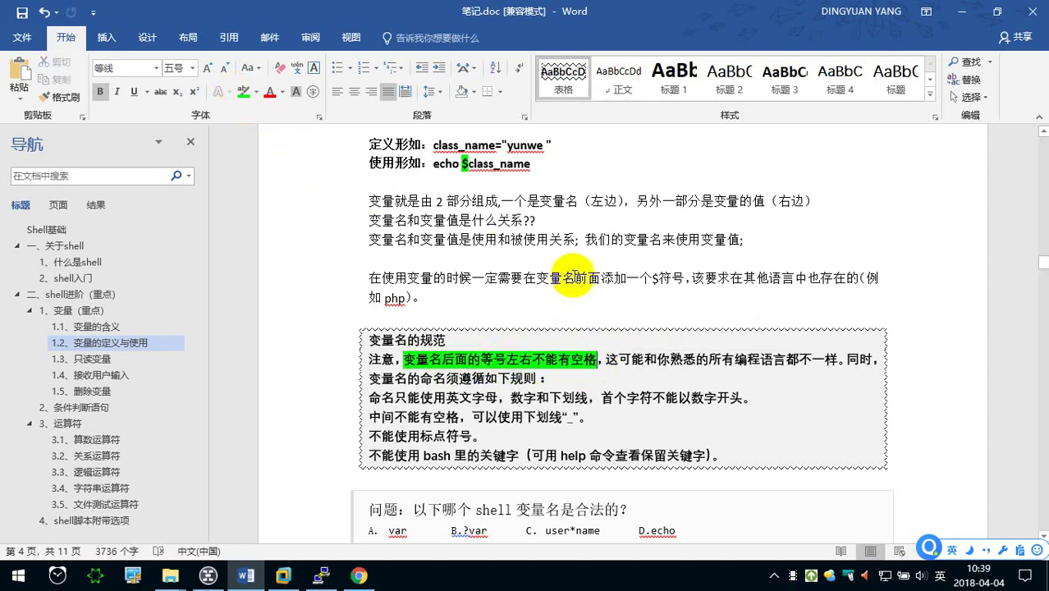
click(575, 278)
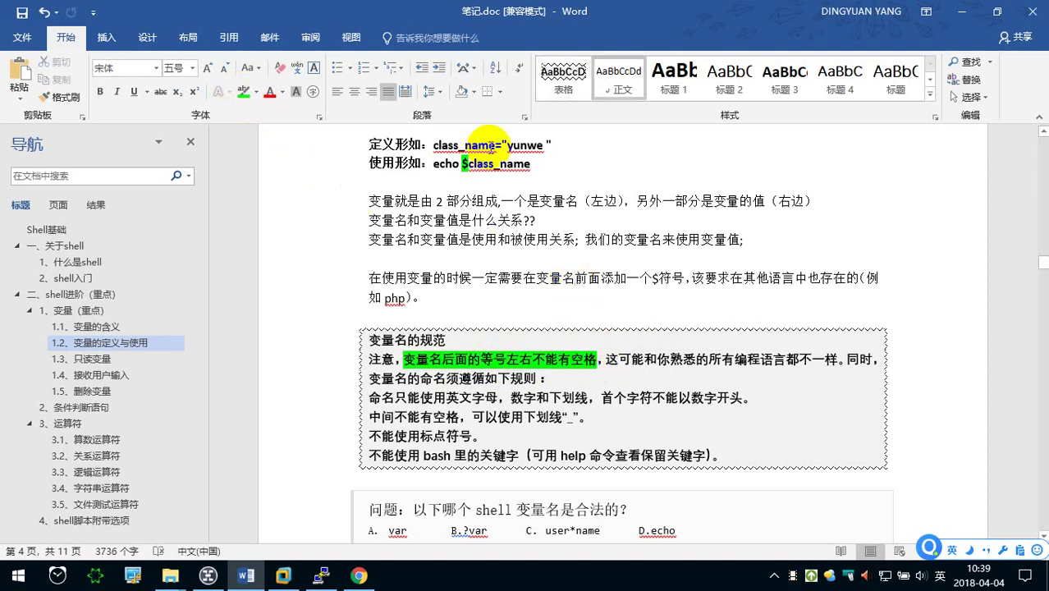
click(588, 279)
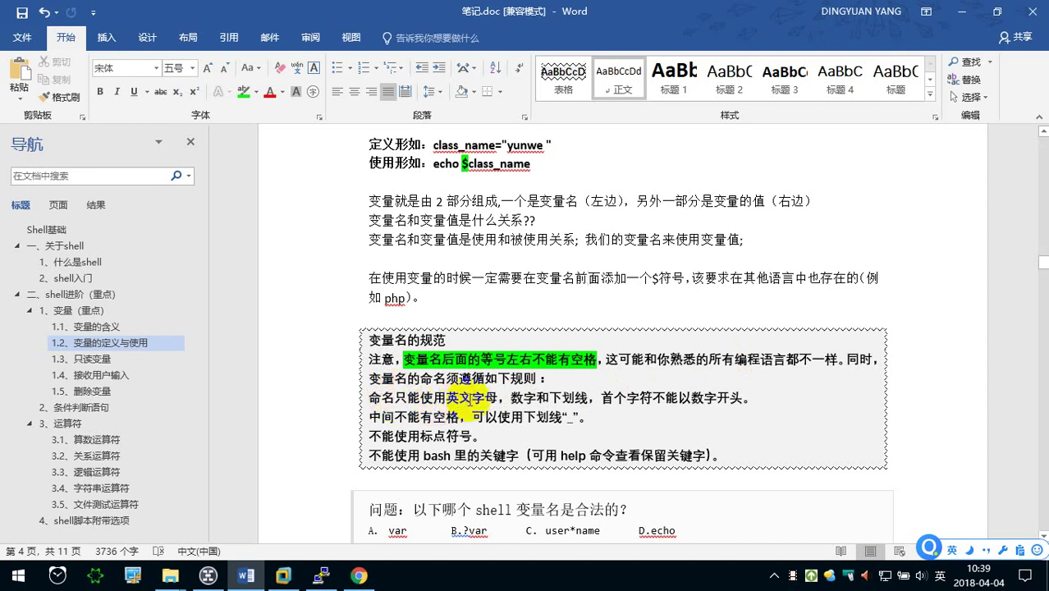
click(523, 398)
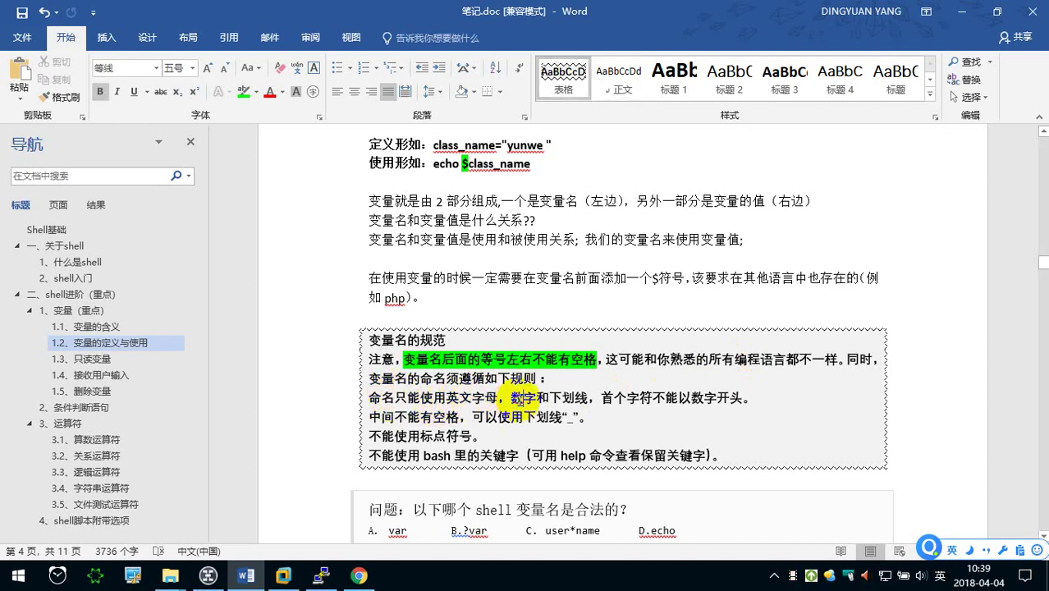
click(563, 399)
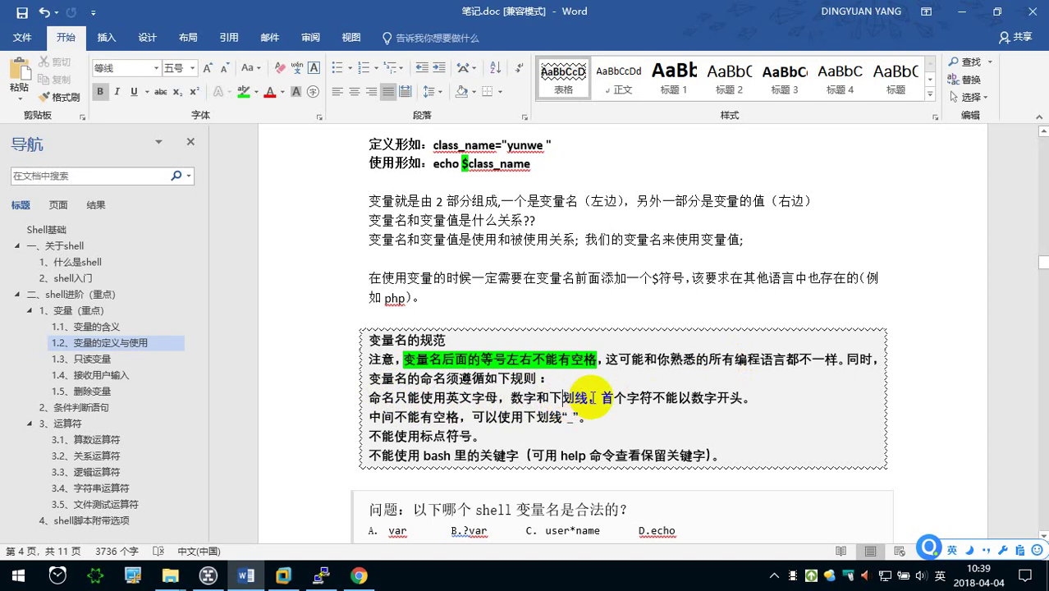
drag(591, 398, 481, 398)
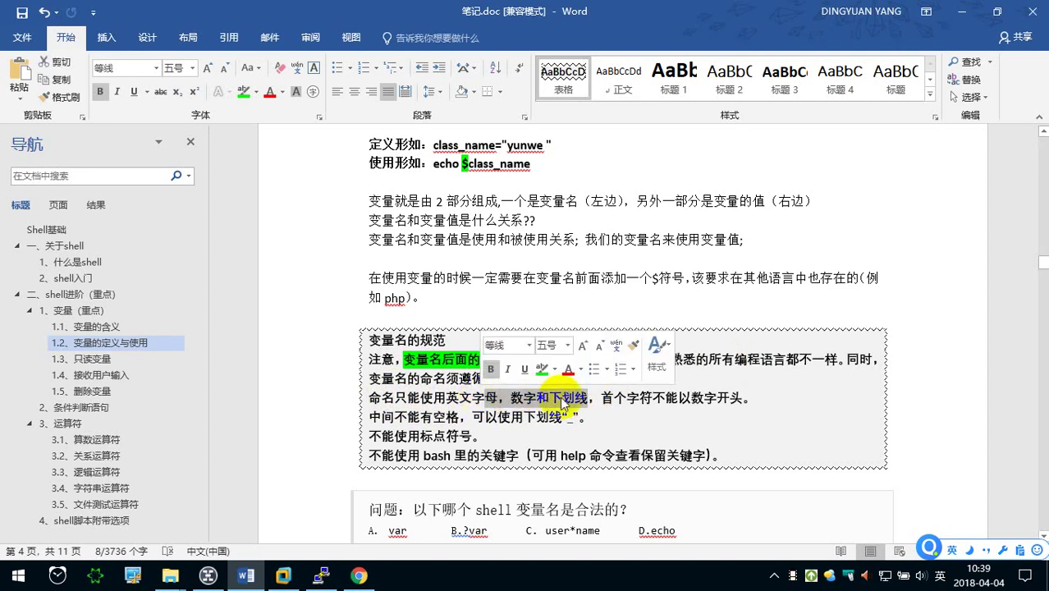
click(615, 398)
drag(645, 401, 657, 402)
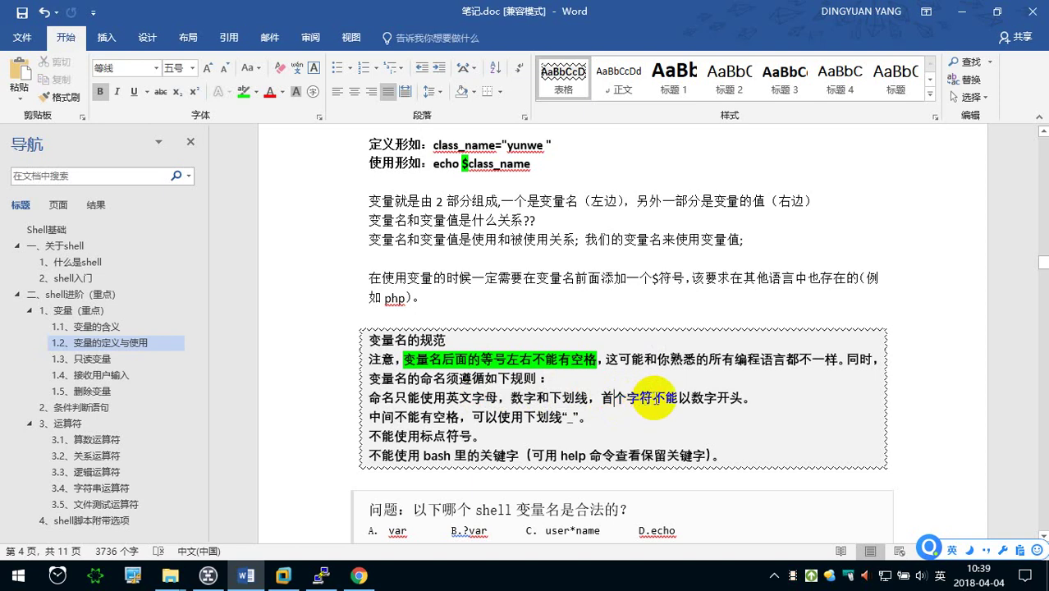
drag(754, 398, 380, 396)
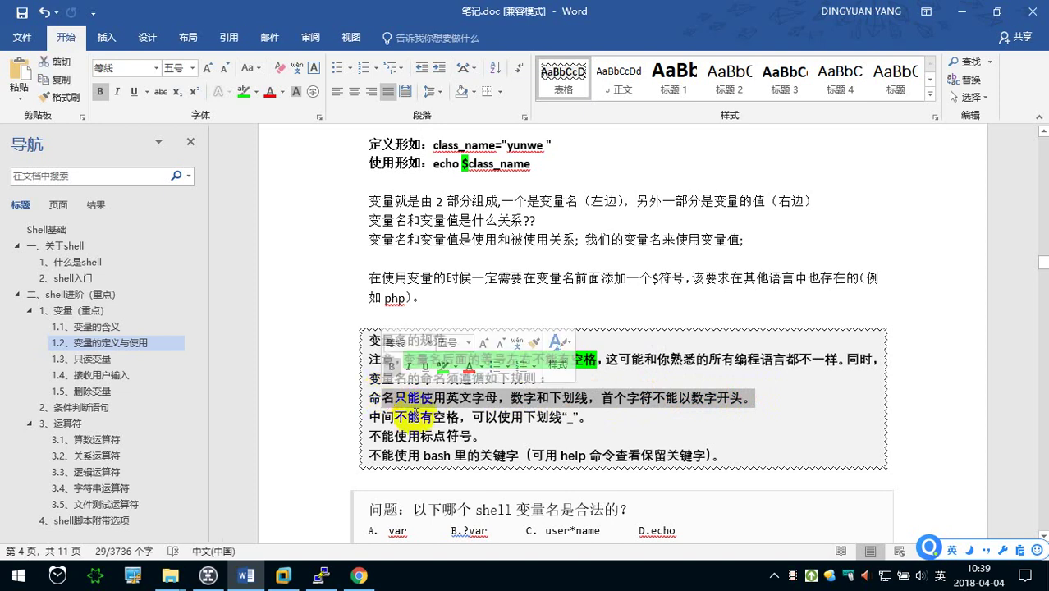
click(419, 427)
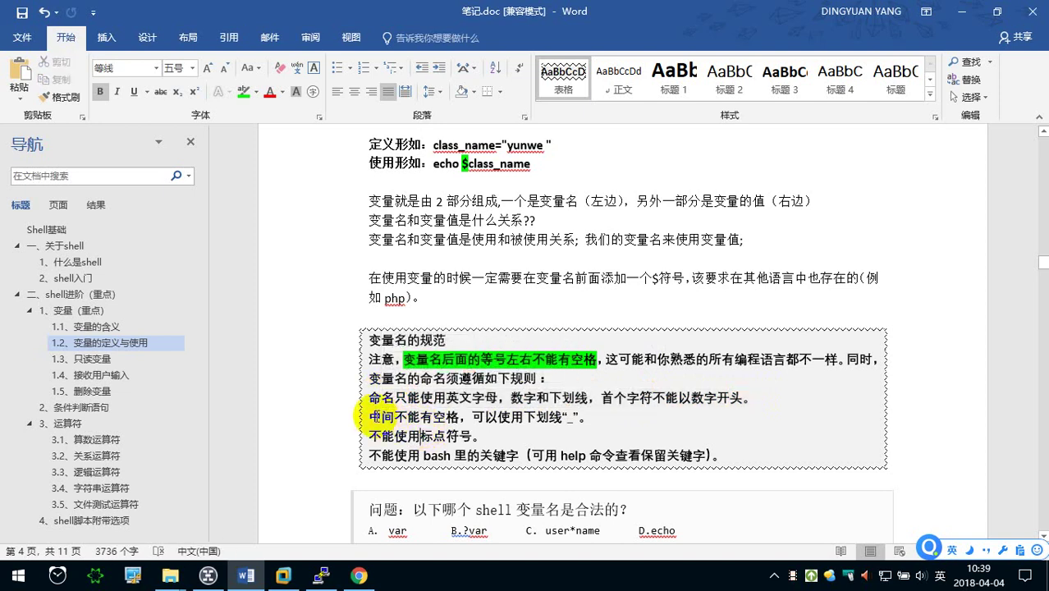
drag(382, 417, 554, 417)
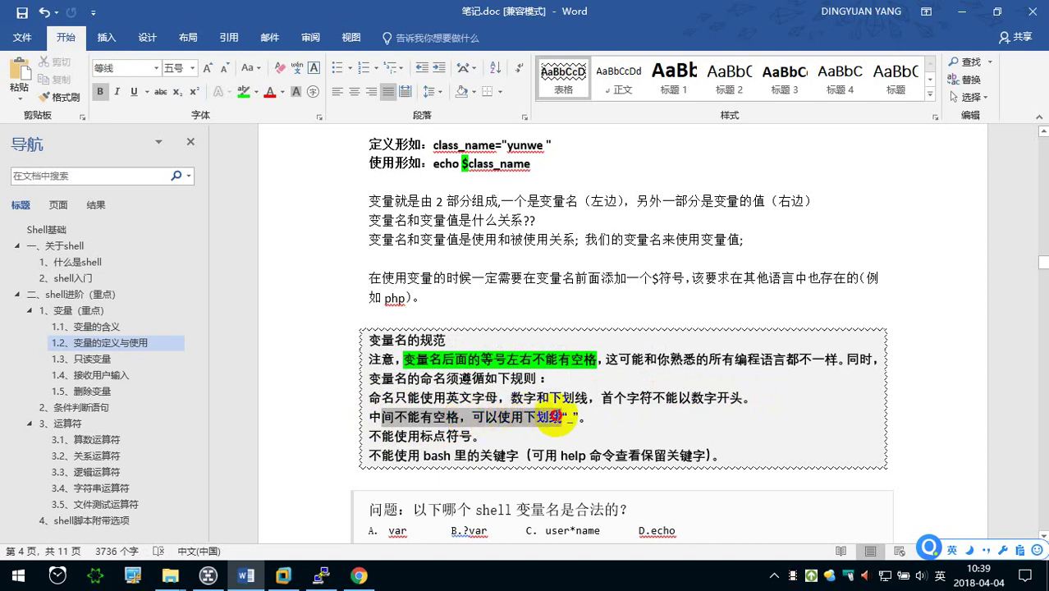
click(484, 417)
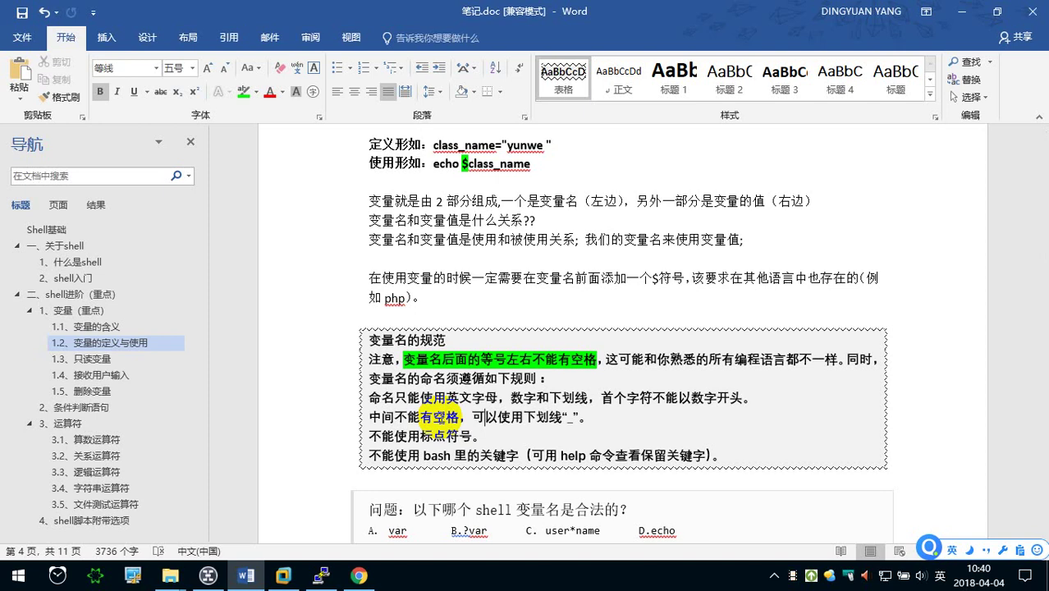
scroll(417, 400, down, 1)
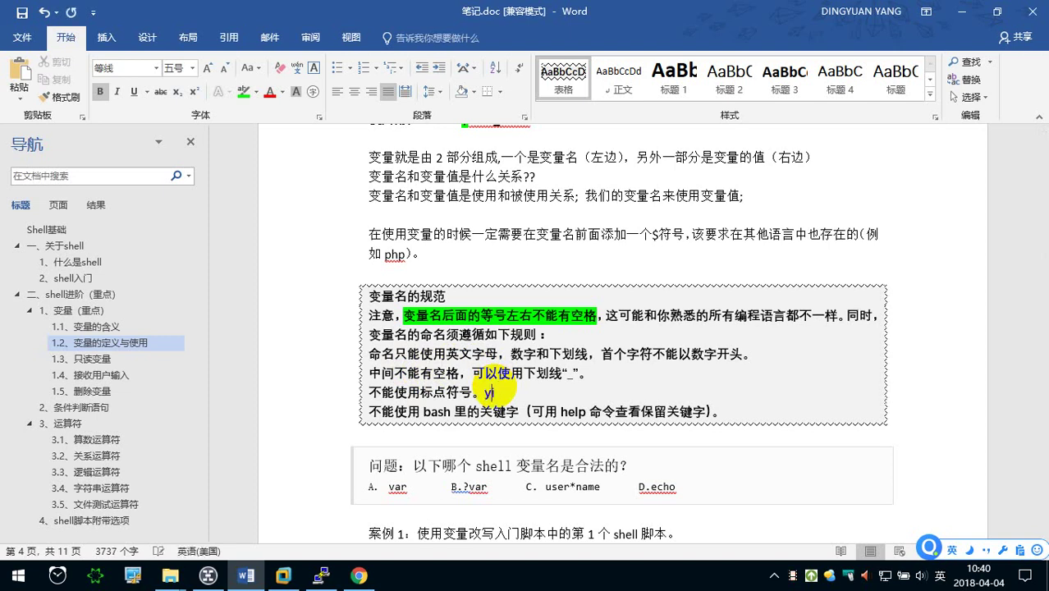
key(shift)
text(yi'yu)
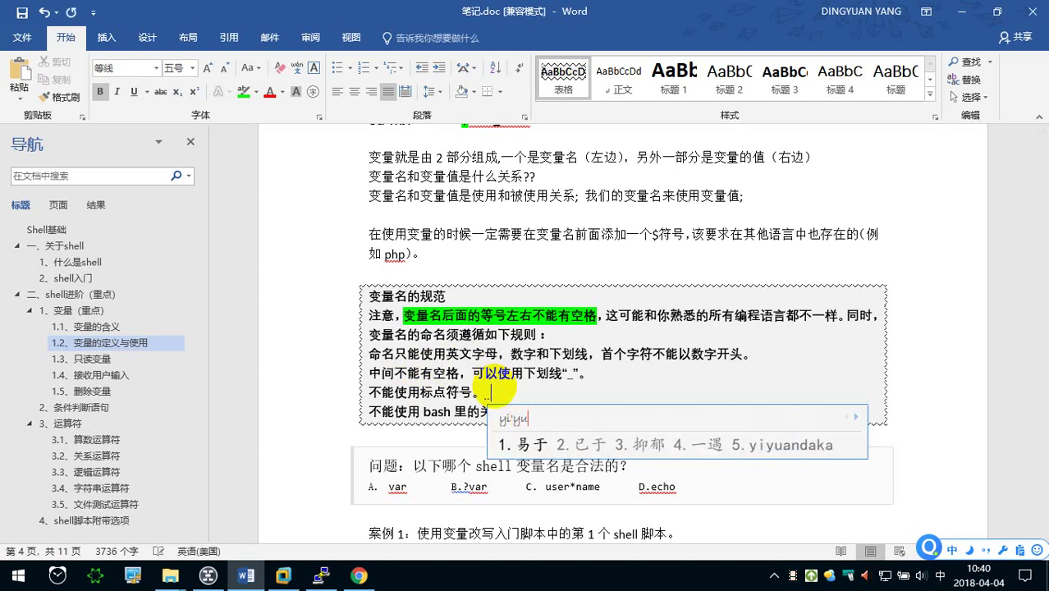
text('yan)
key(space)
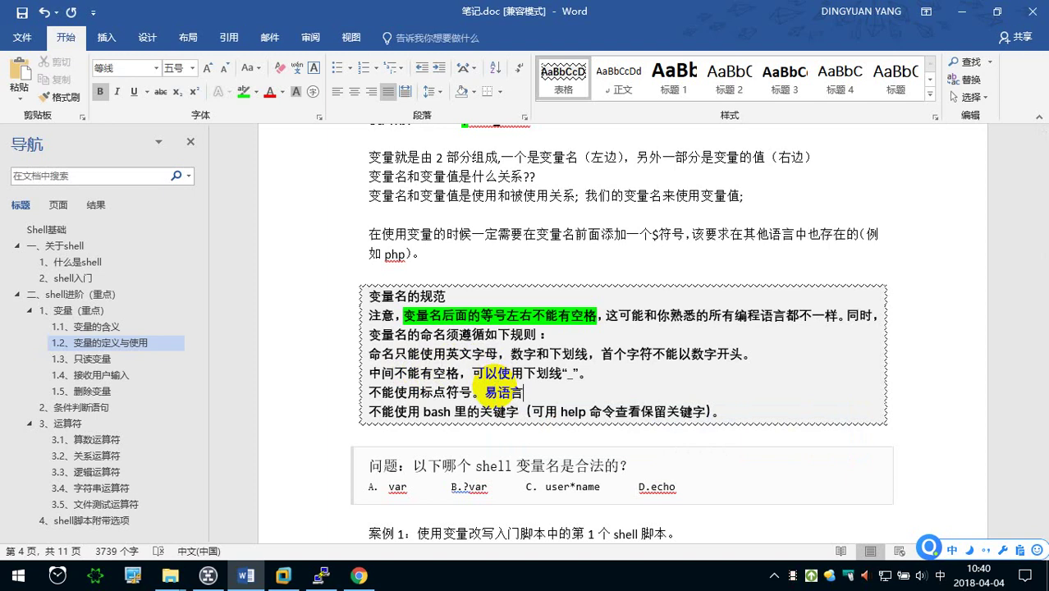
key(BackSpace)
key(BackSpace)
key(BackSpace)
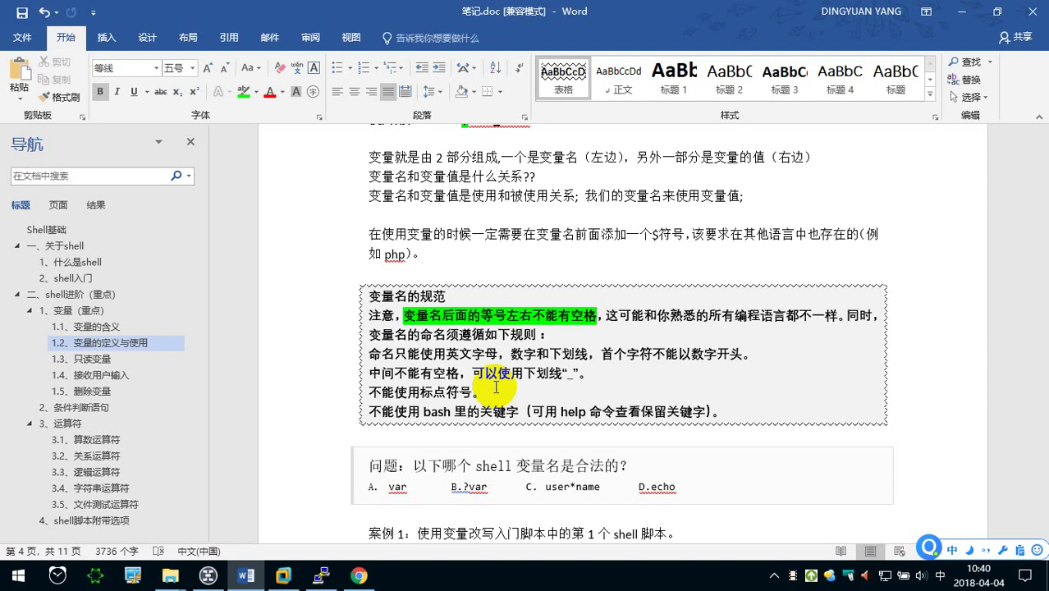
text(如果)
text( a)
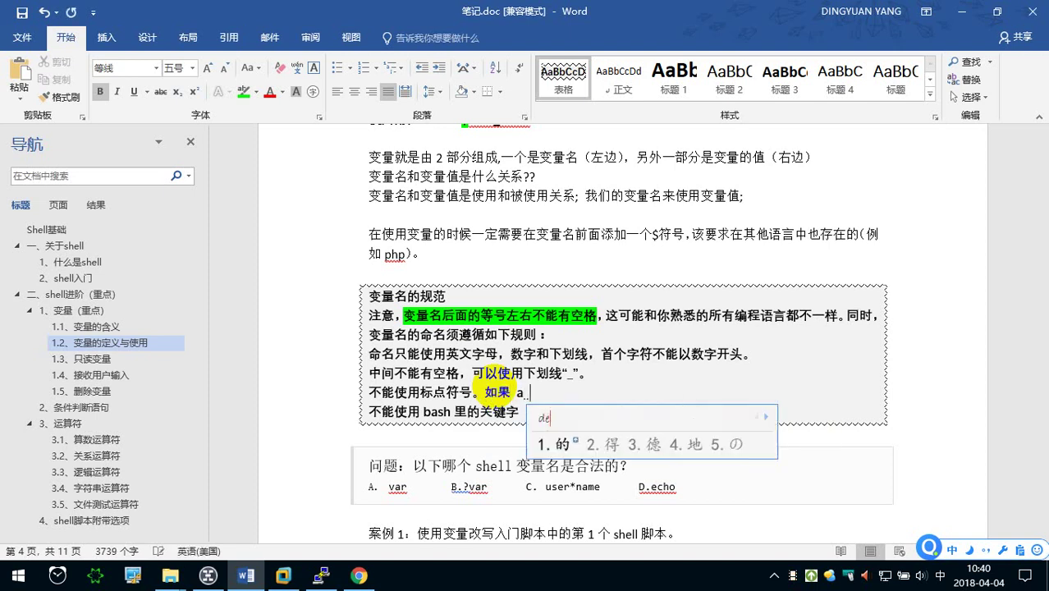
text(dengy等于b)
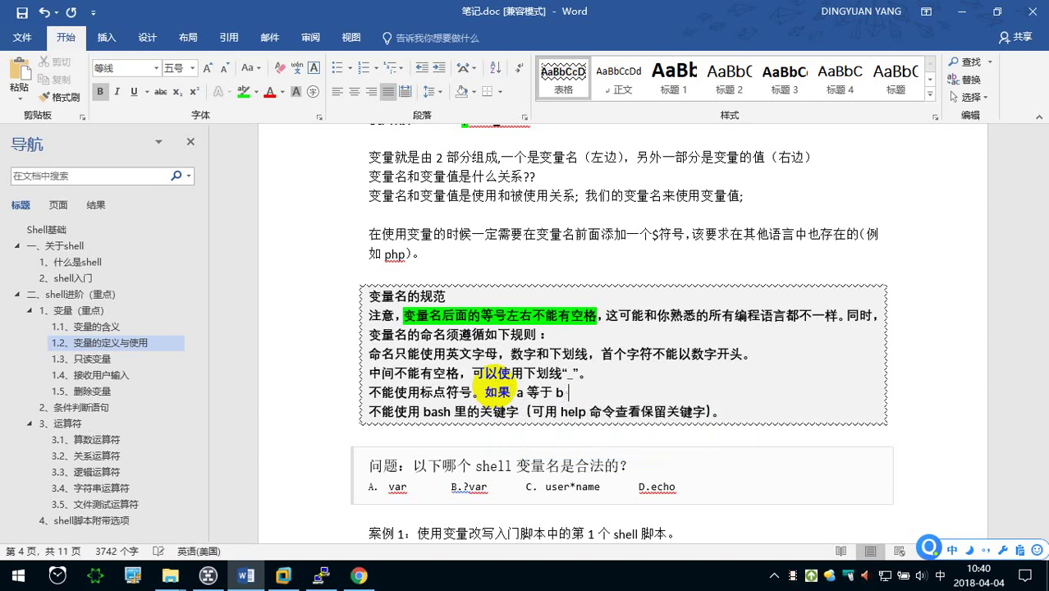
text(那么。)
key(BackSpace)
key(BackSpace)
key(BackSpace)
key(BackSpace)
key(BackSpace)
key(BackSpace)
key(BackSpace)
key(BackSpace)
key(BackSpace)
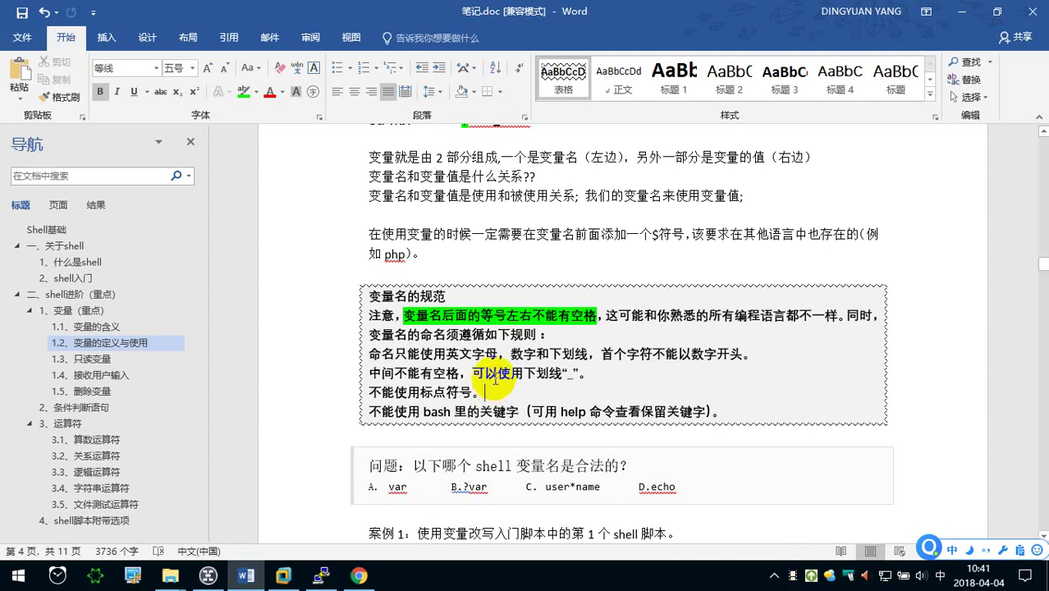
- Select various parts of the naming rules, from 命名只能 to the help-command tip
click(495, 380)
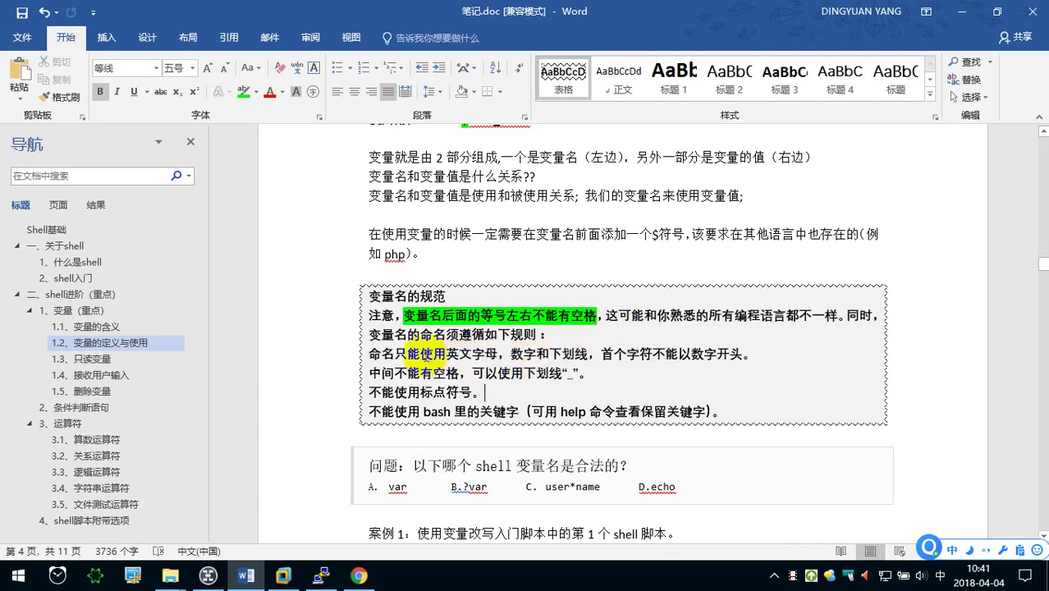
drag(380, 335, 402, 351)
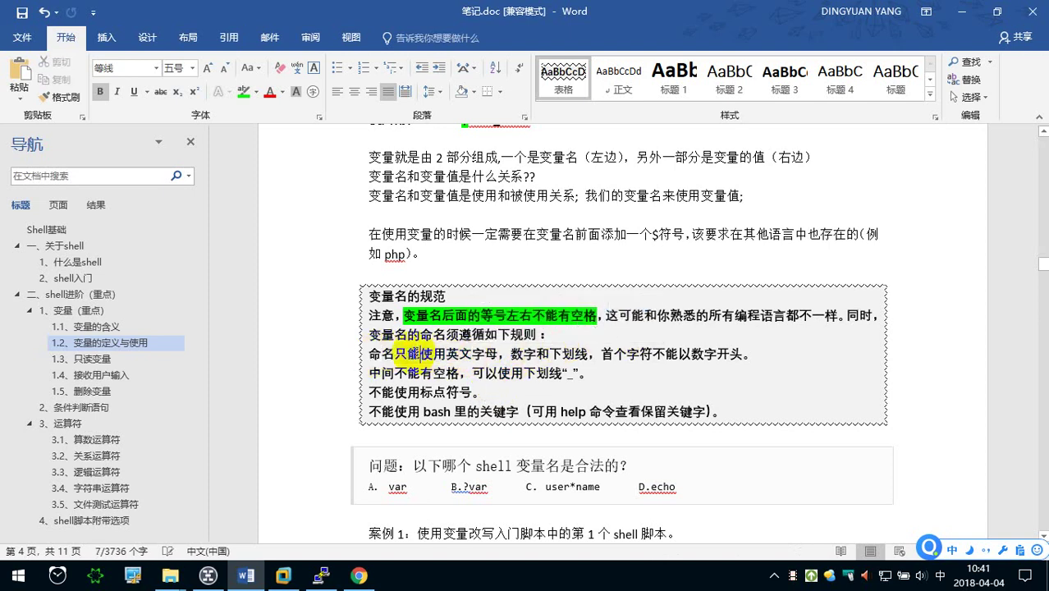
click(420, 354)
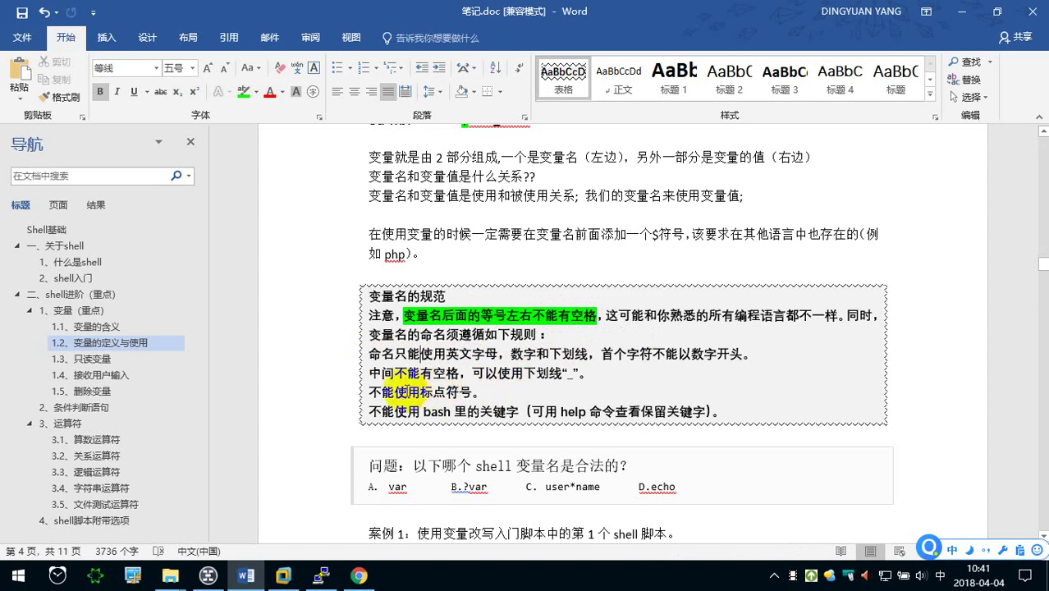
drag(369, 393, 473, 390)
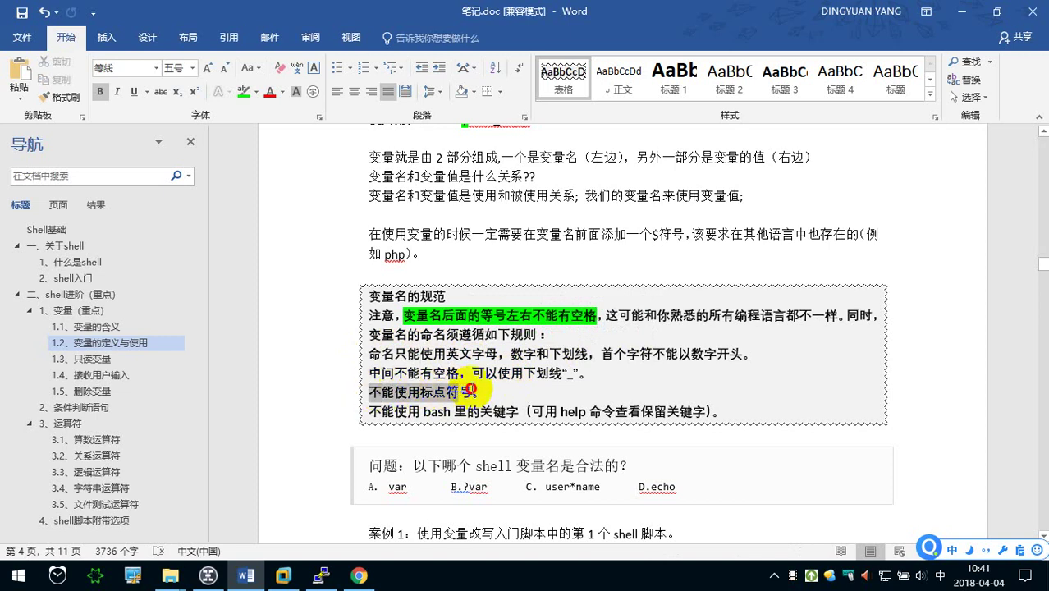
click(394, 393)
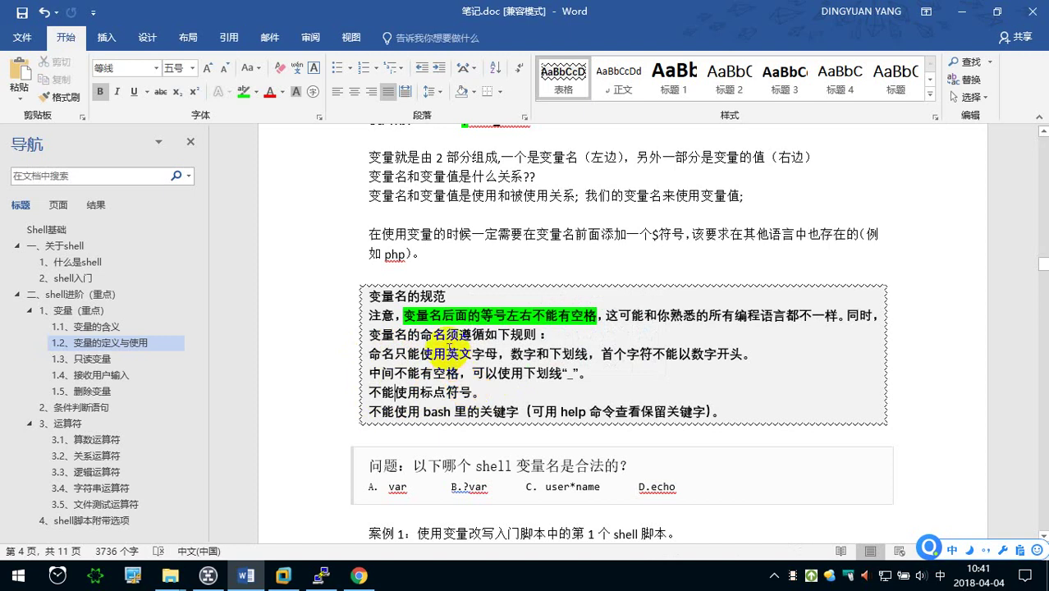
drag(472, 355, 485, 390)
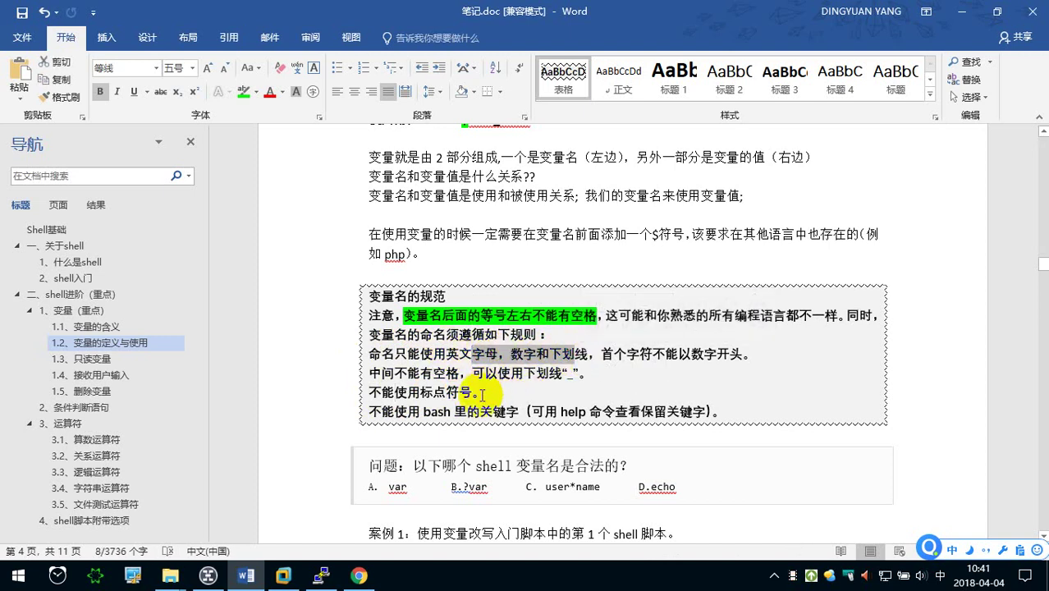
drag(478, 393, 373, 398)
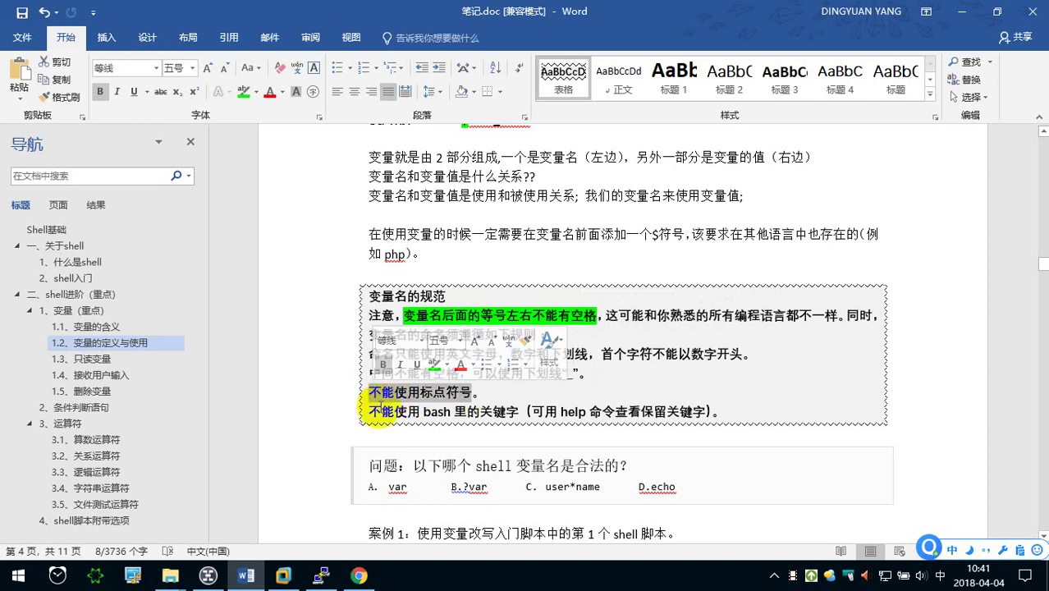
click(380, 412)
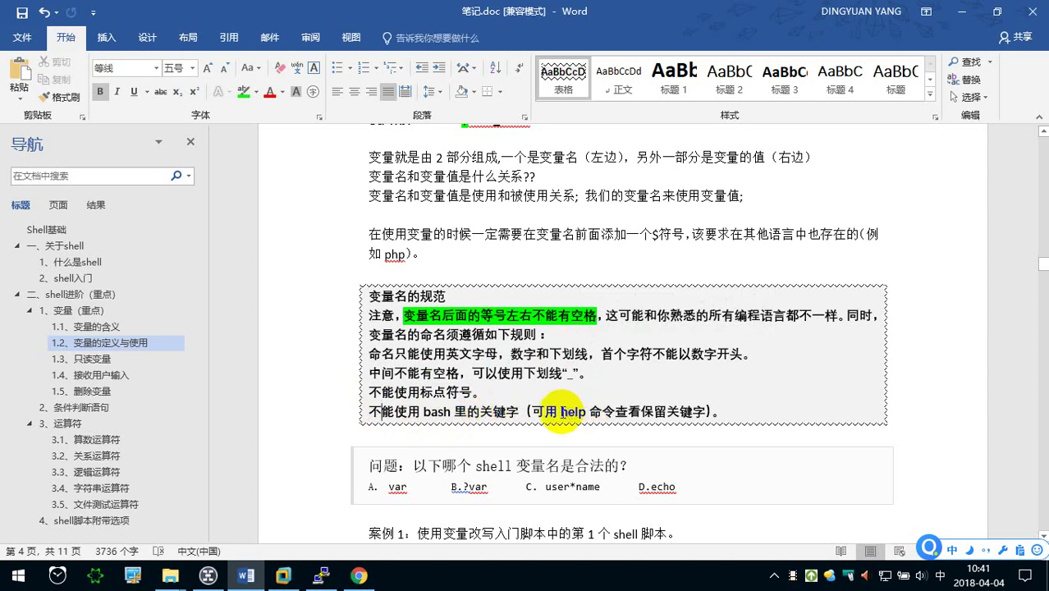
drag(531, 411, 708, 406)
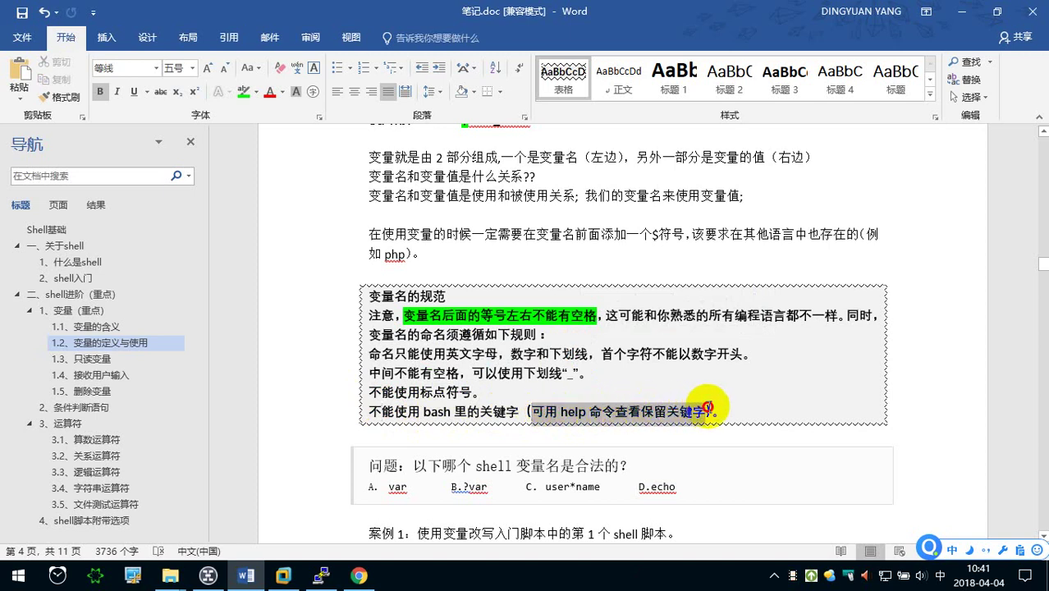
click(470, 373)
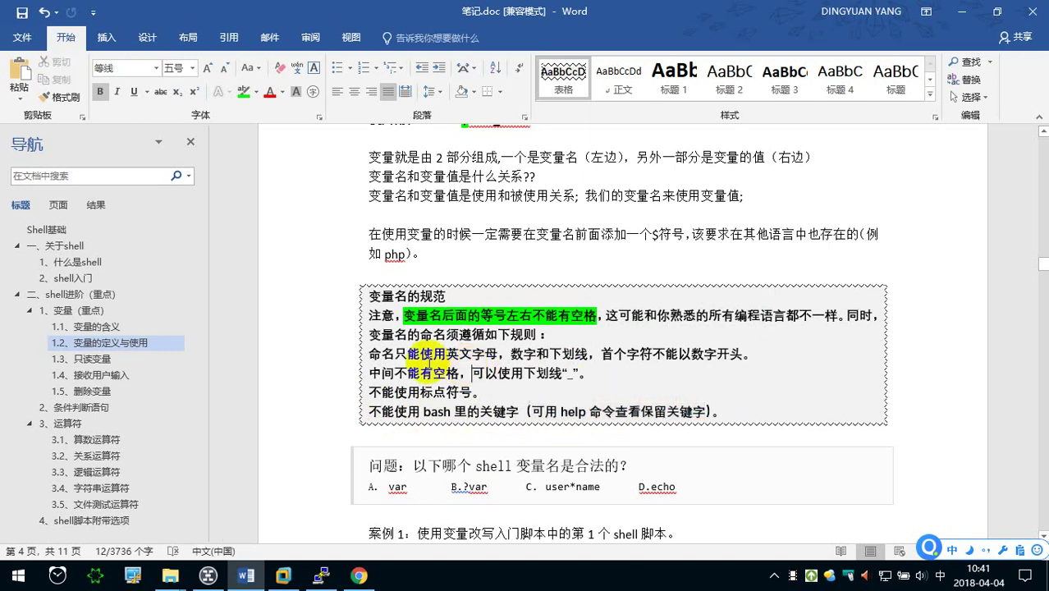
- Colour the four rule lines from 命名只能使用 to 保留关键字) red
drag(367, 354, 724, 412)
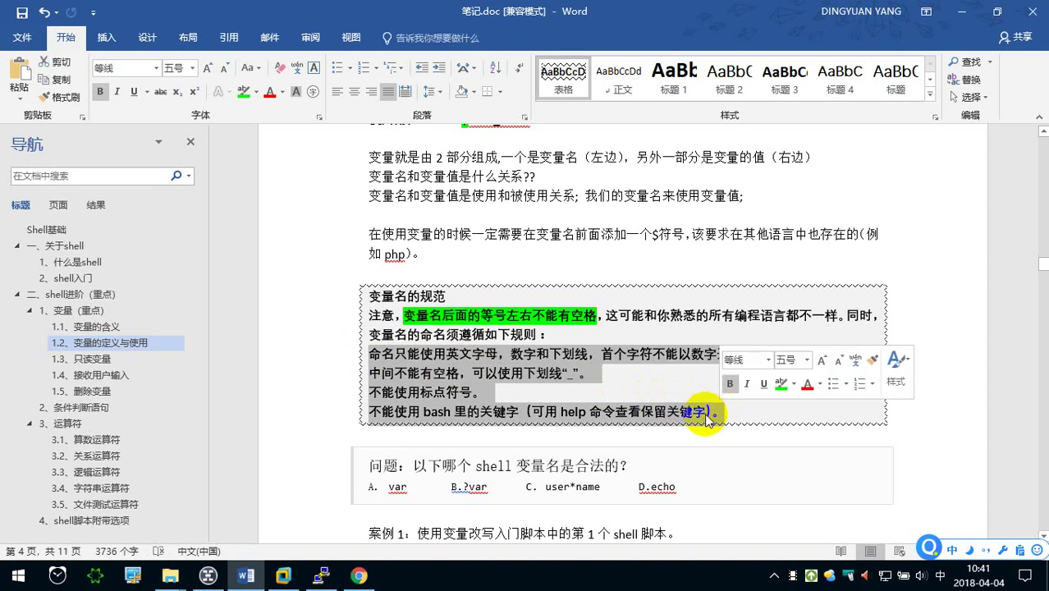
click(269, 93)
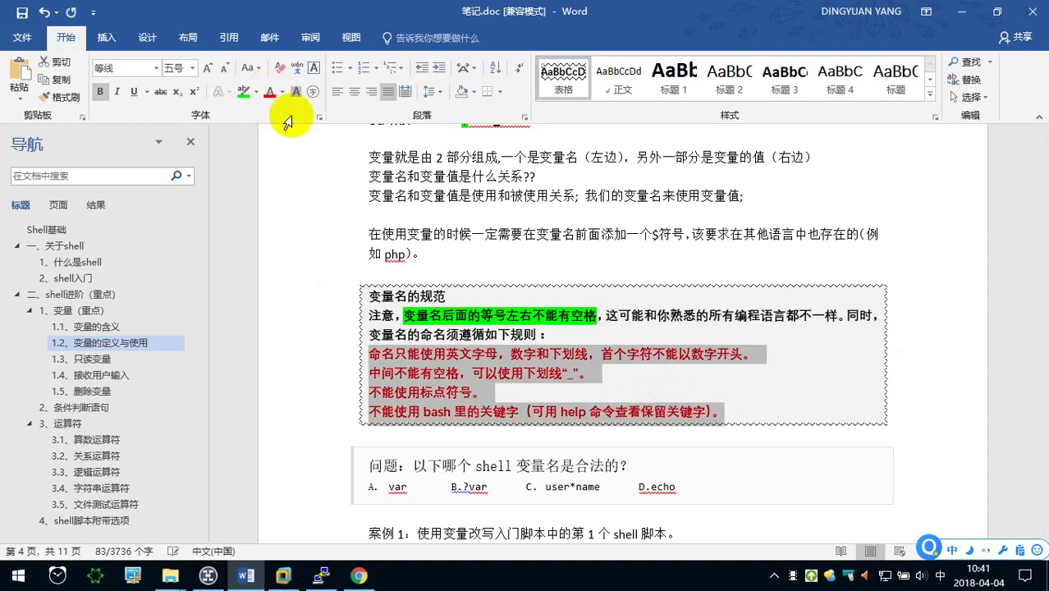
click(570, 340)
scroll(571, 342, down, 1)
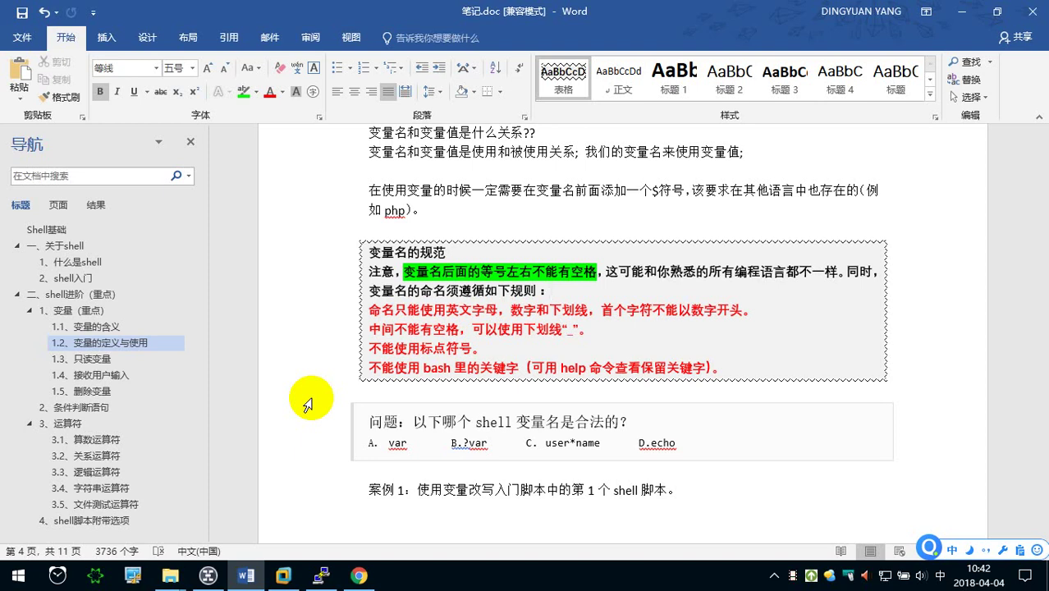
- Make answer option 'A. var' bold and give it a green highlight
double_click(662, 443)
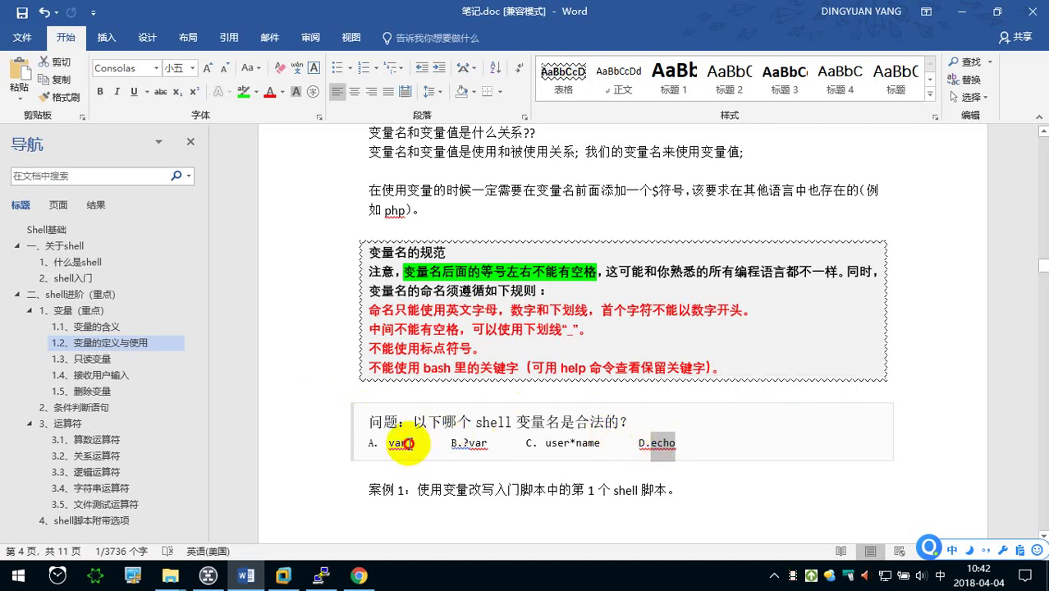
drag(407, 443, 372, 443)
click(99, 92)
click(243, 92)
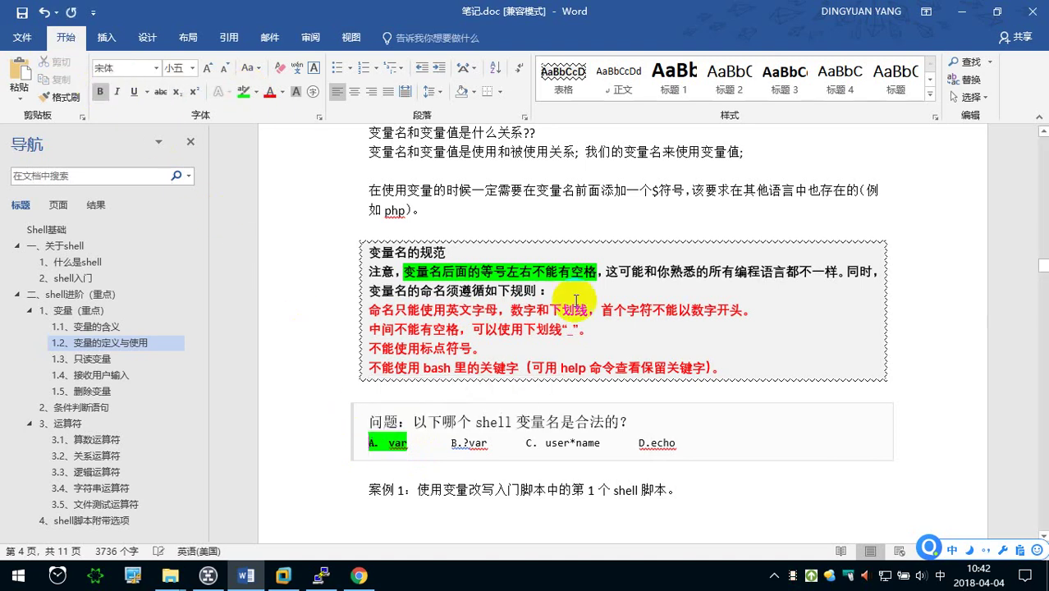
scroll(588, 304, down, 3)
click(588, 304)
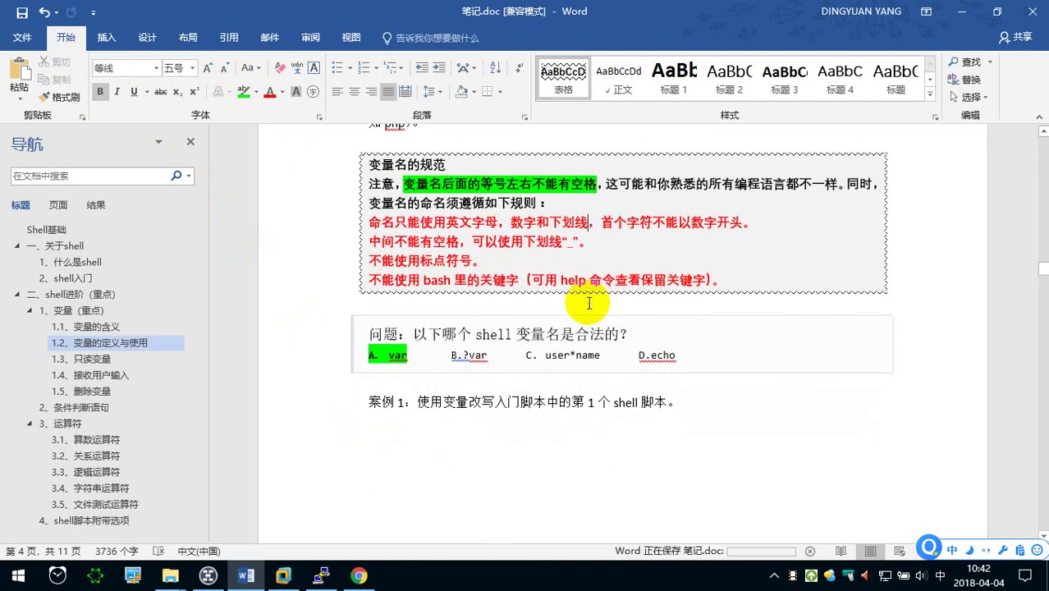
- Return to section 1.2 through the Navigation pane and place the cursor on the empty line under 案例1
scroll(588, 304, down, 1)
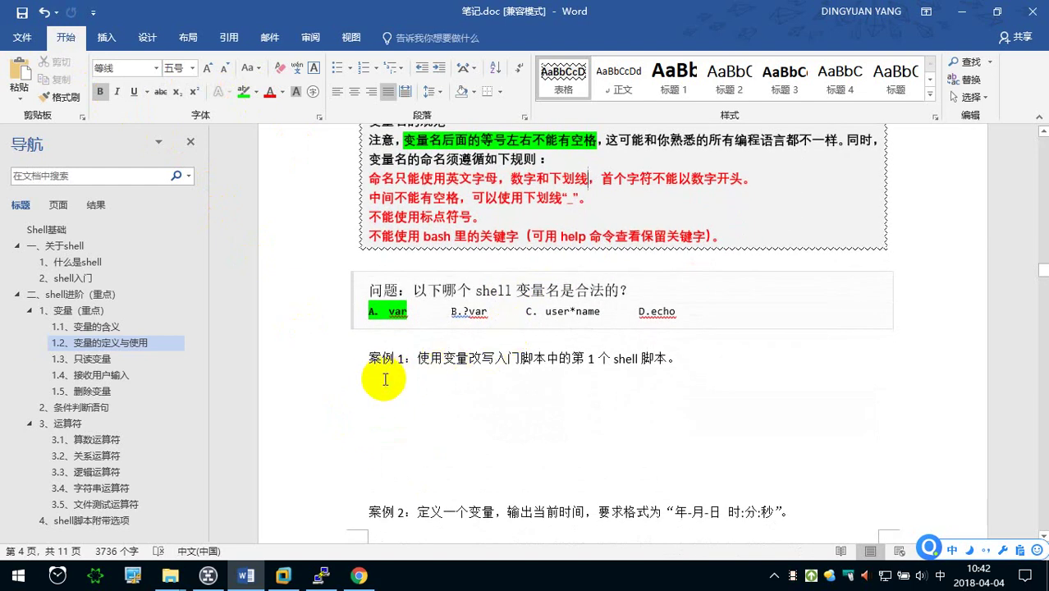
scroll(383, 372, down, 1)
scroll(383, 372, down, 1)
scroll(383, 372, down, 1)
scroll(384, 372, up, 1)
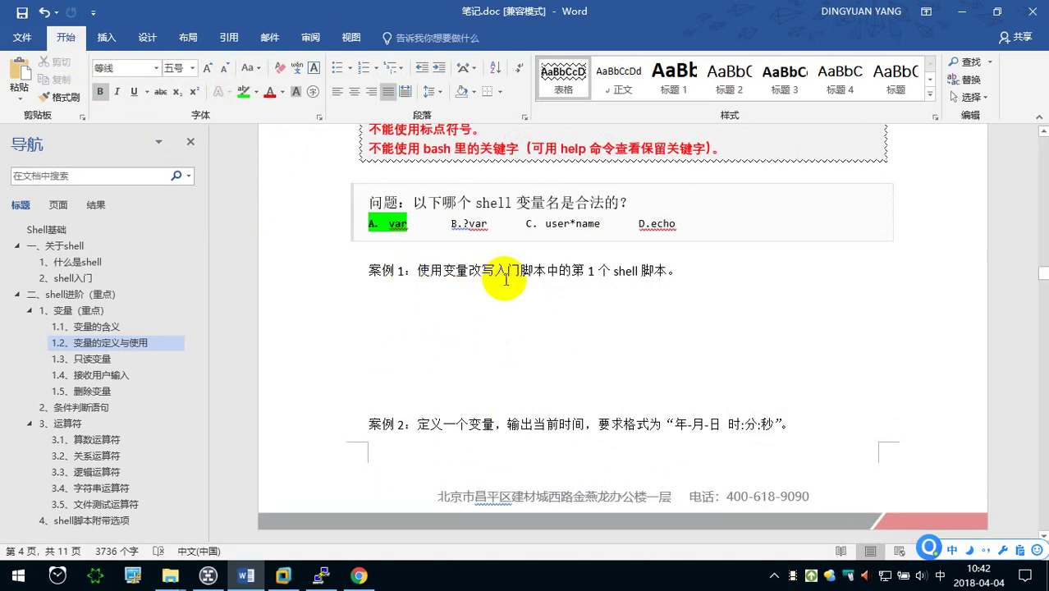
click(69, 277)
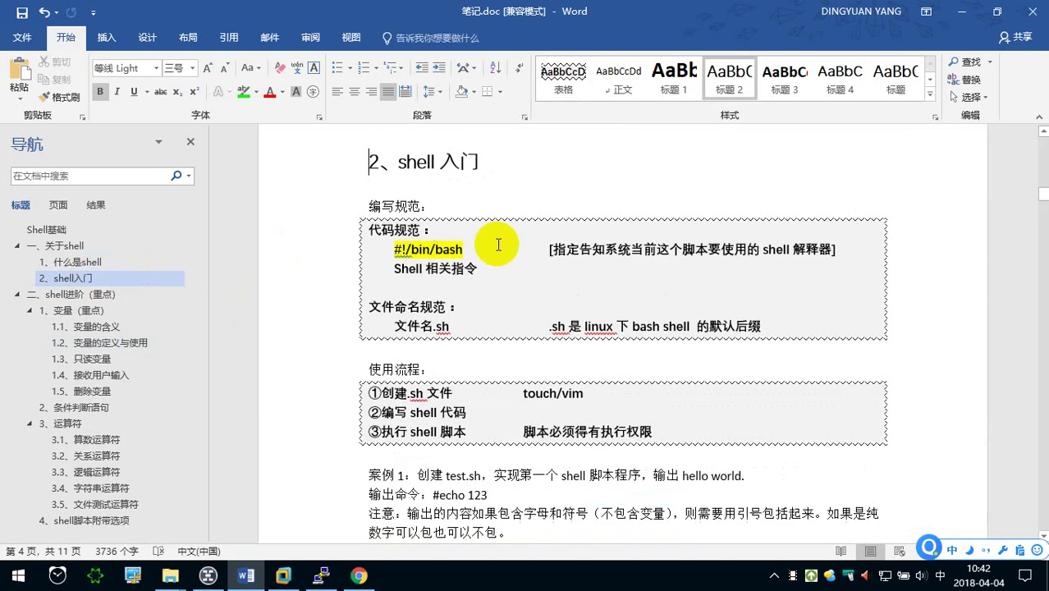
click(120, 345)
scroll(567, 384, down, 5)
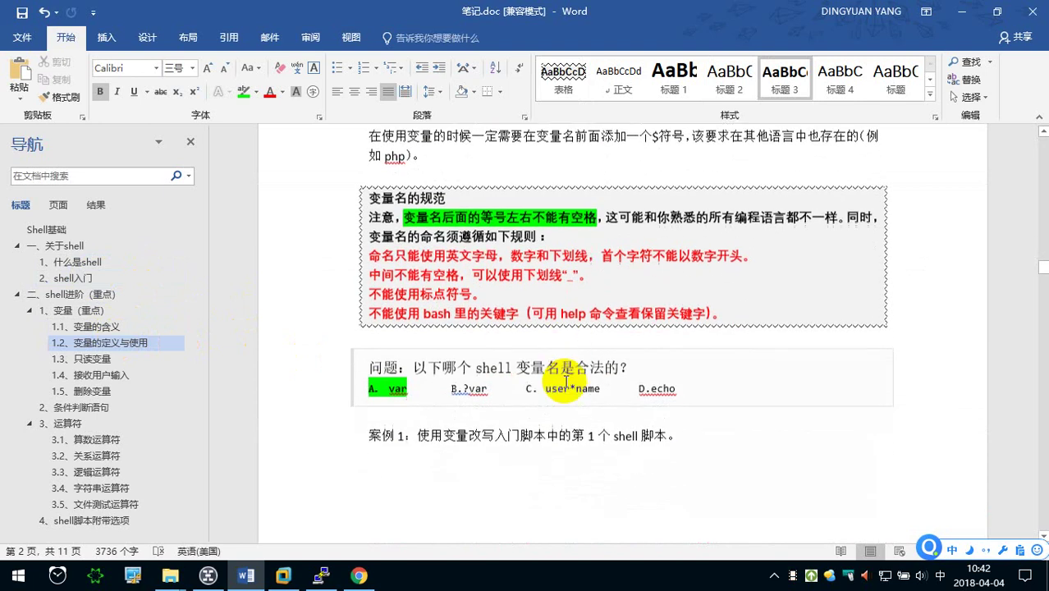
scroll(567, 384, down, 8)
scroll(565, 384, down, 3)
scroll(525, 369, up, 3)
scroll(452, 345, up, 1)
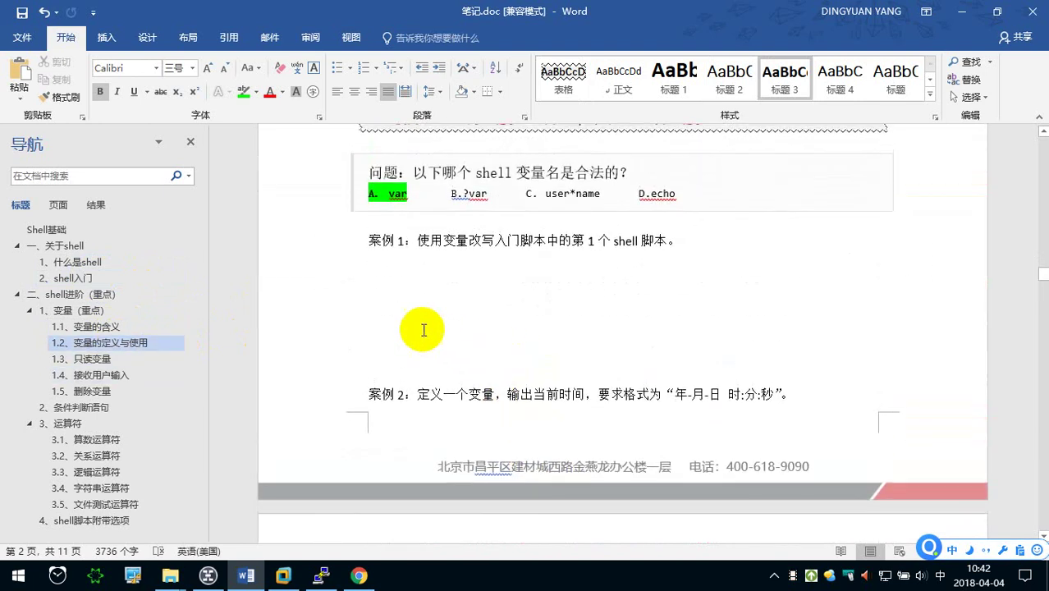
click(391, 270)
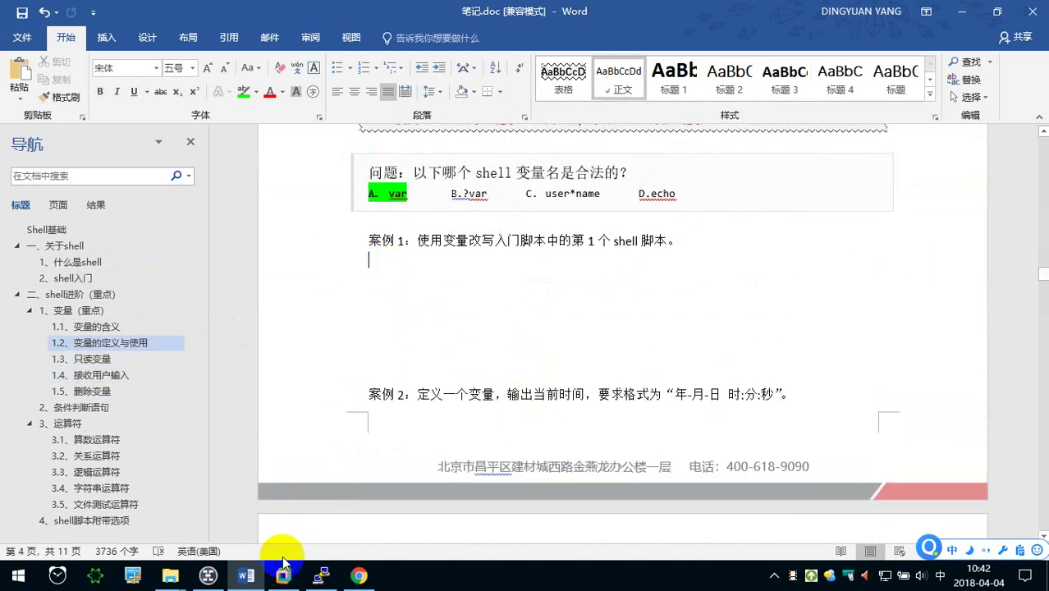
- Create test3.sh in the PuTTY terminal with 'touch test3.sh'
click(320, 575)
click(407, 446)
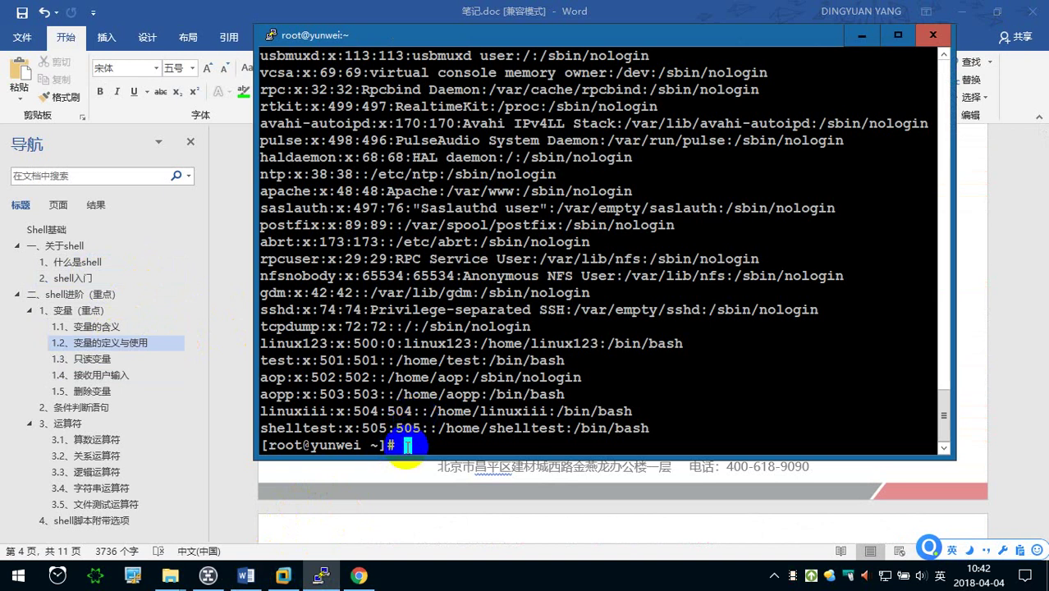
text(touch )
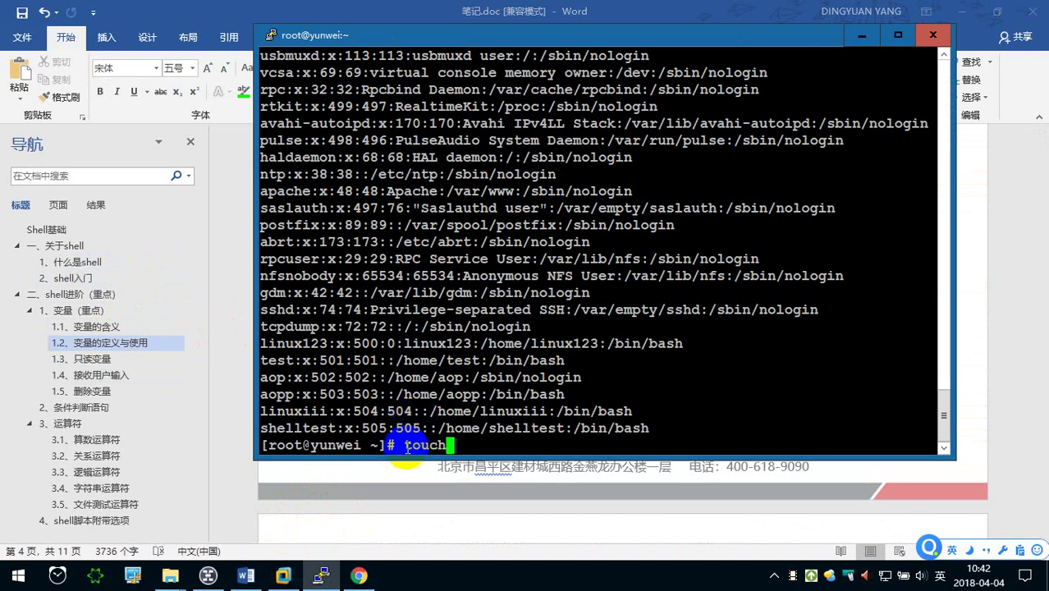
text(test3.sh)
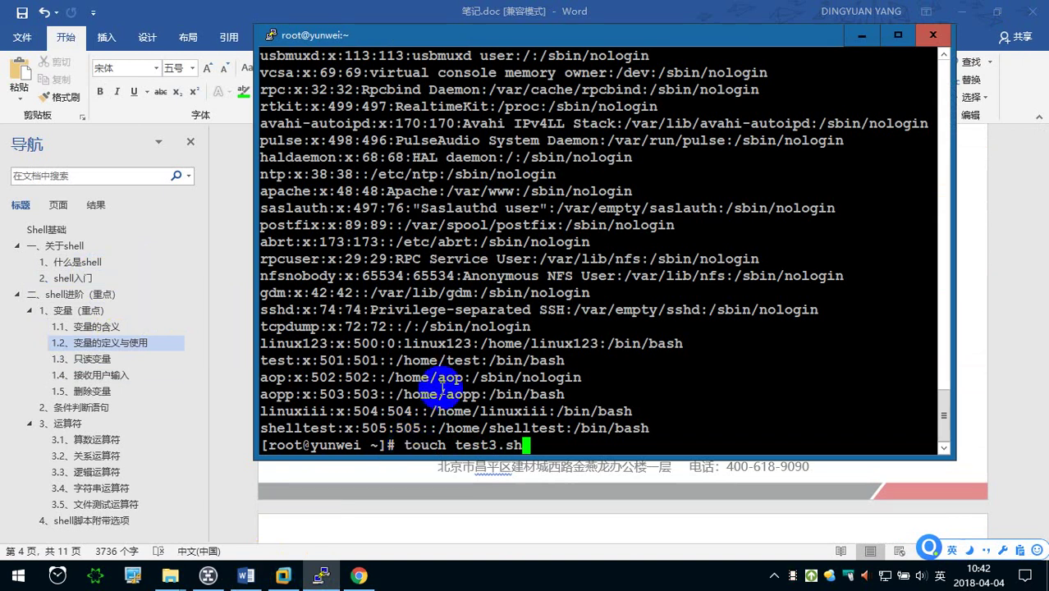
key(Return)
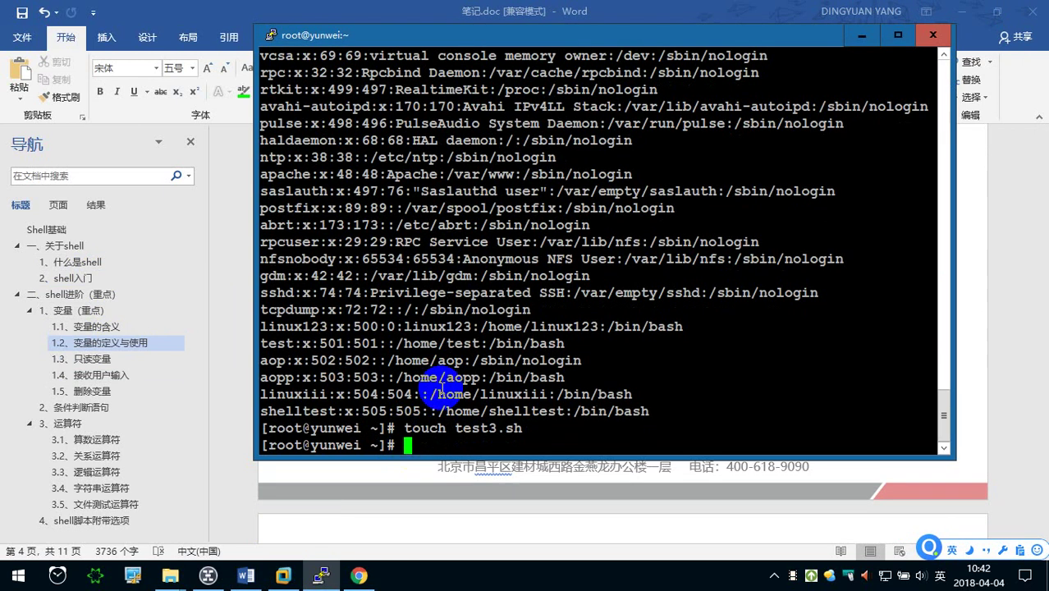
- Open test3.sh in vim and enter #!/bin/bash as its first line
text(vim test3.sh)
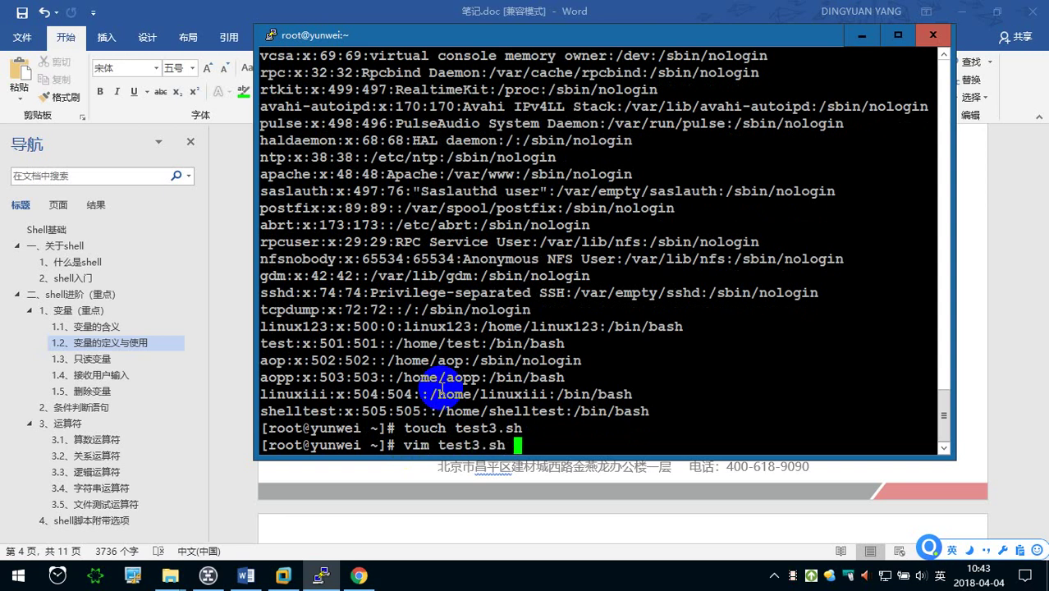
key(Return)
text(i)
text(#)
text(!)
text(/bin/bash)
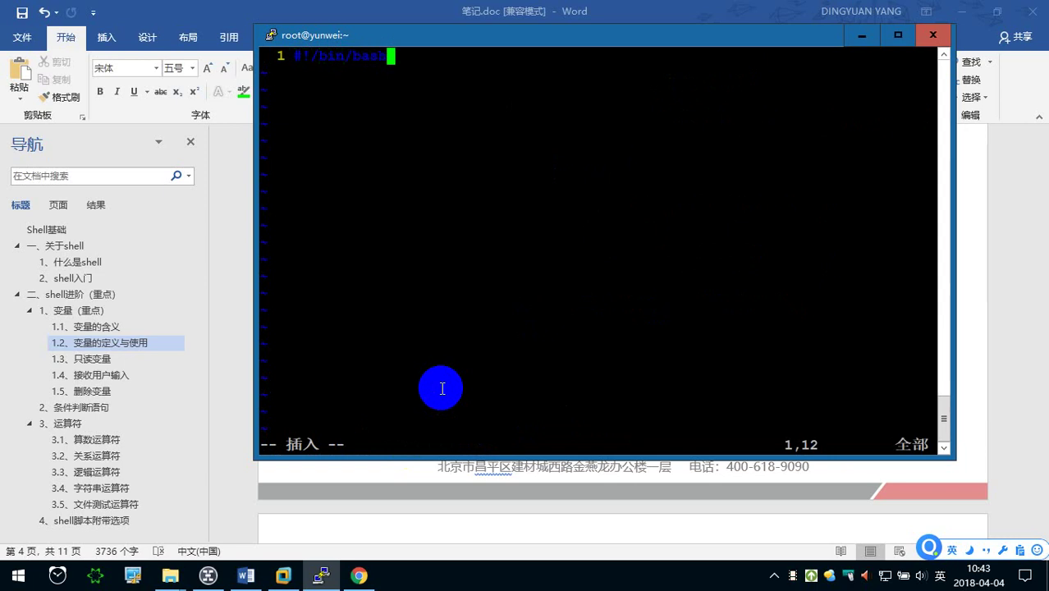
key(Return)
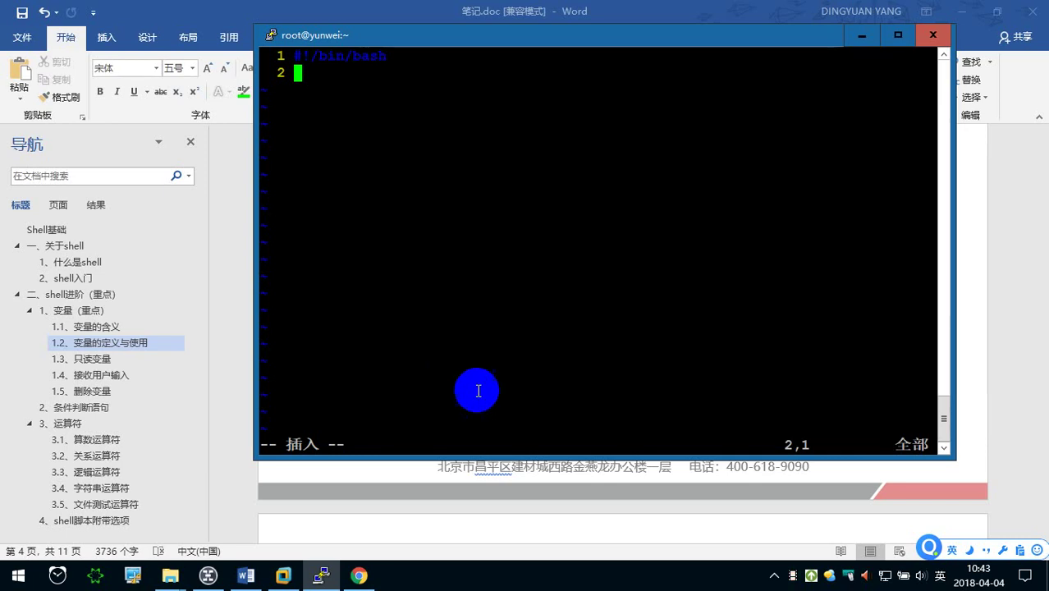
- Move the terminal window lower and bring the Word notes back to the front
drag(650, 43, 695, 298)
click(619, 226)
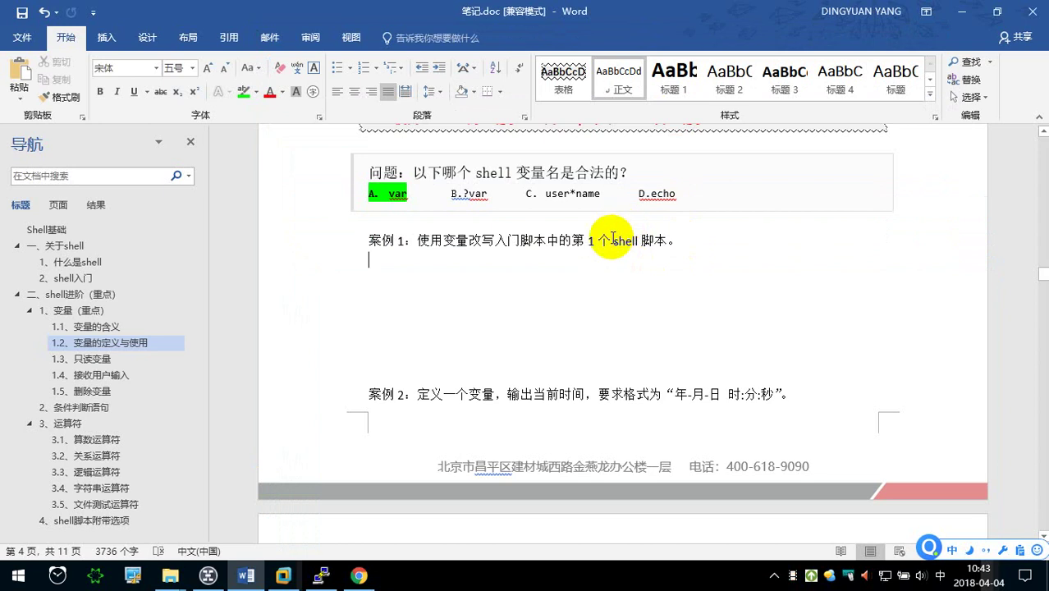
scroll(524, 268, up, 3)
- Revisit the 1.2 example, briefly adding then removing a $ before class_name, and return to vim
scroll(524, 268, up, 5)
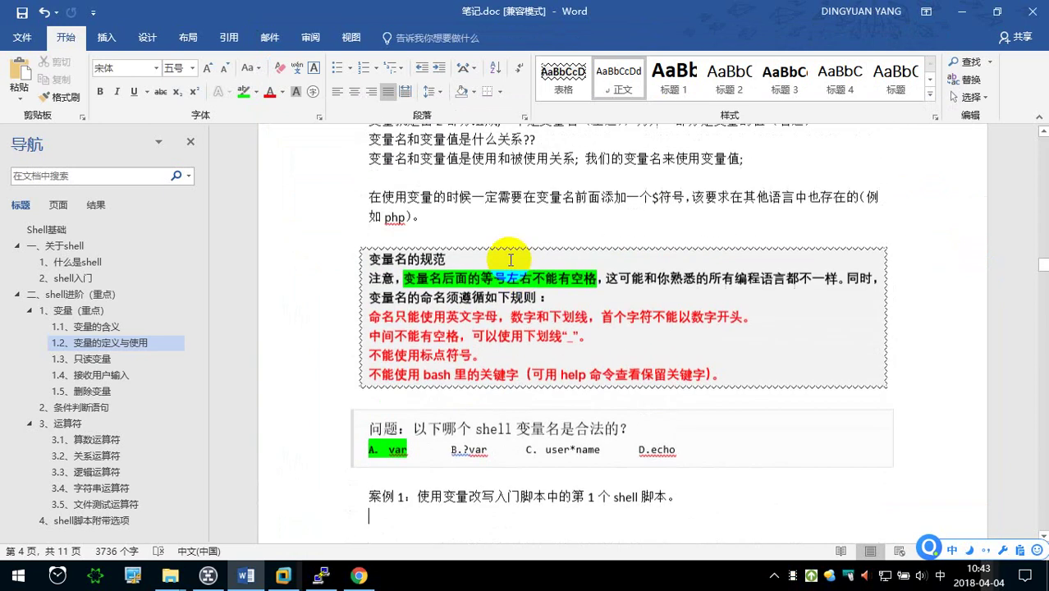
scroll(459, 279, up, 4)
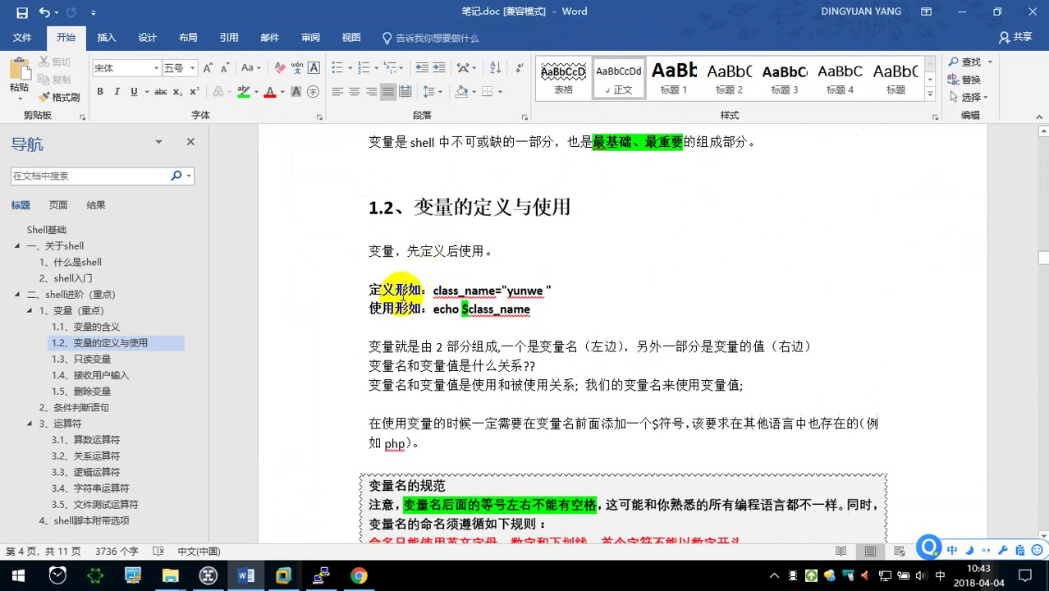
click(435, 291)
text($)
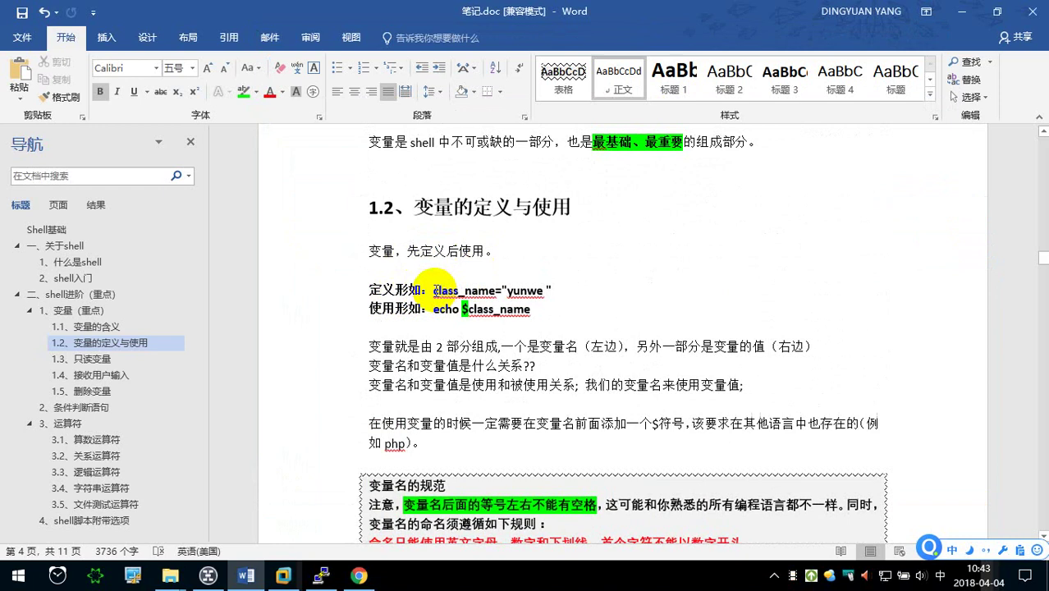
key(Left)
key(shift)
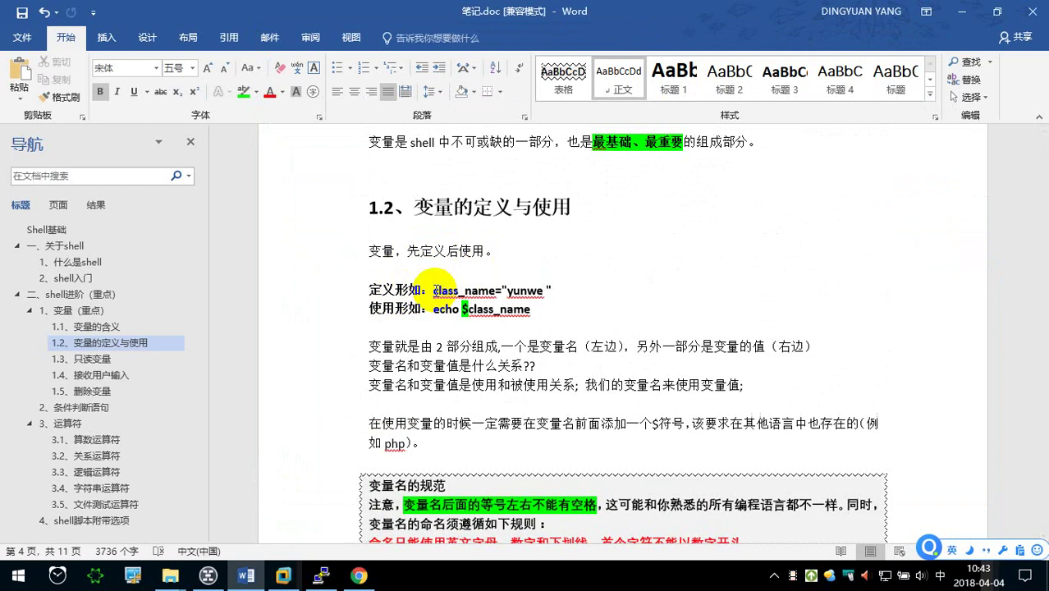
text($)
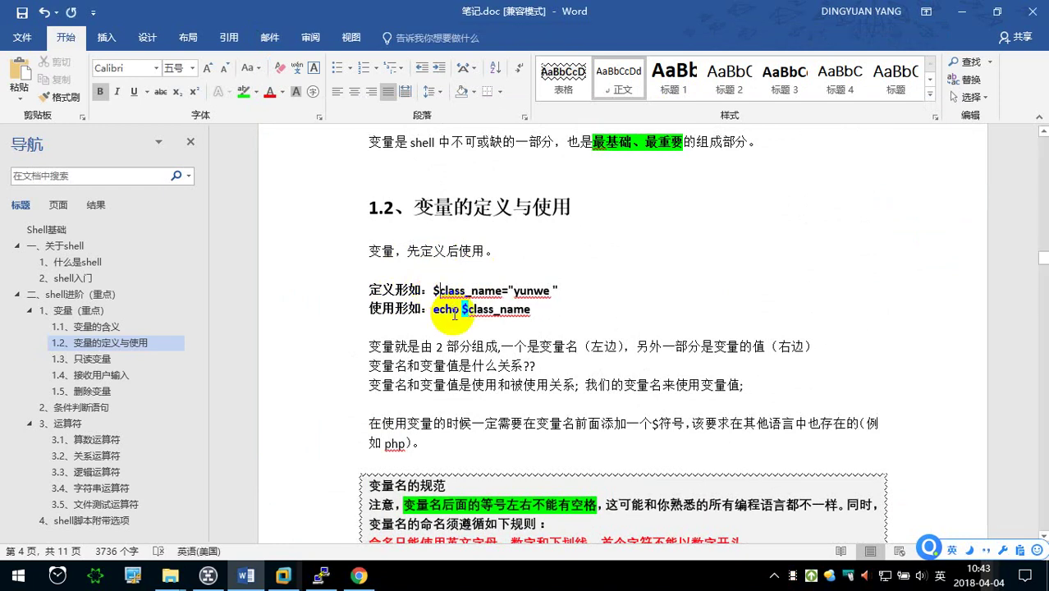
key(BackSpace)
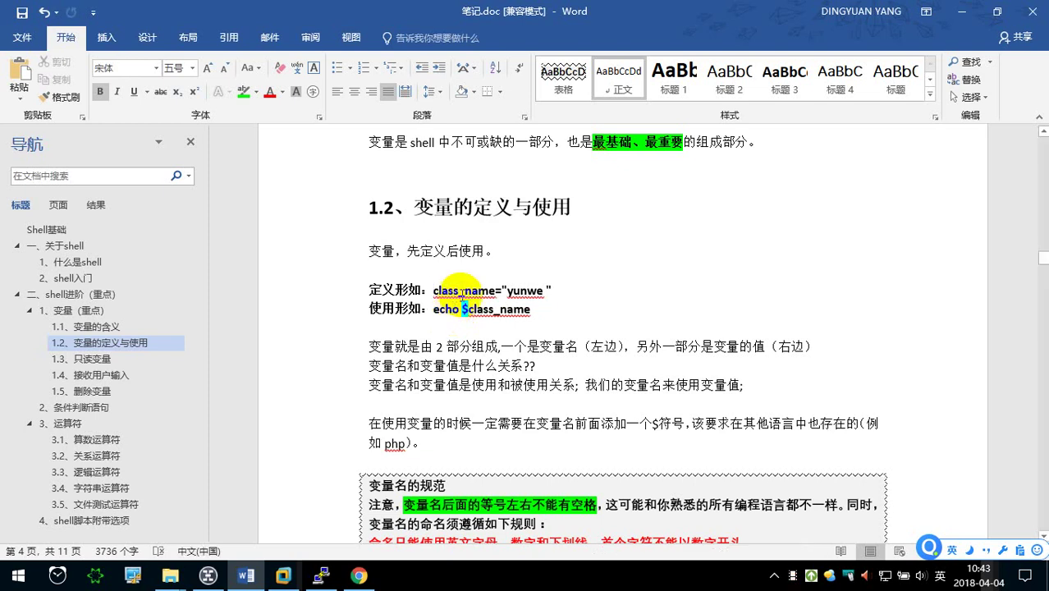
click(321, 576)
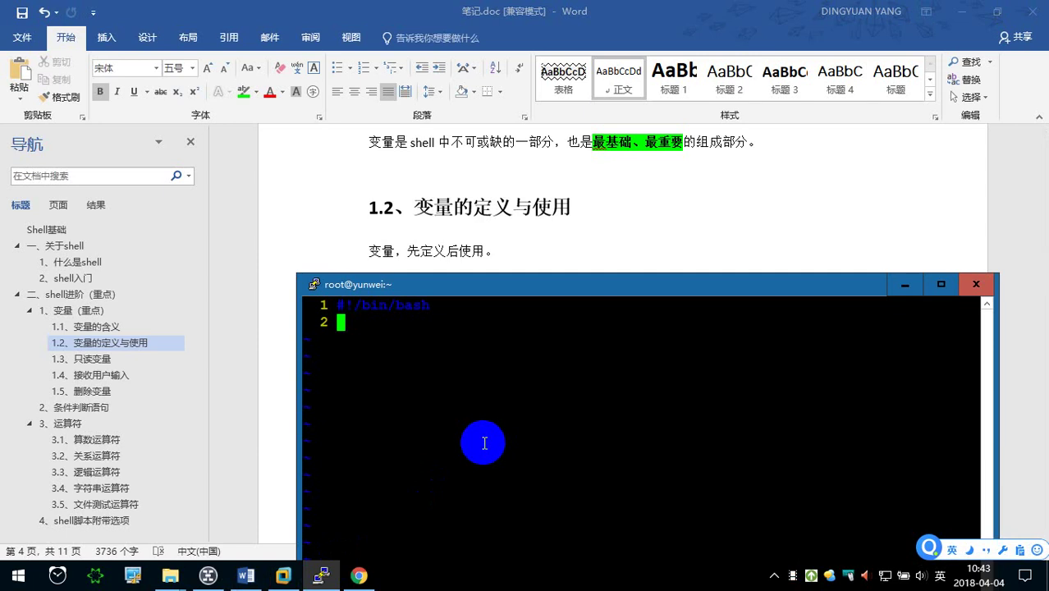
- Write line 2 of test3.sh as str='hello world'
text(content)
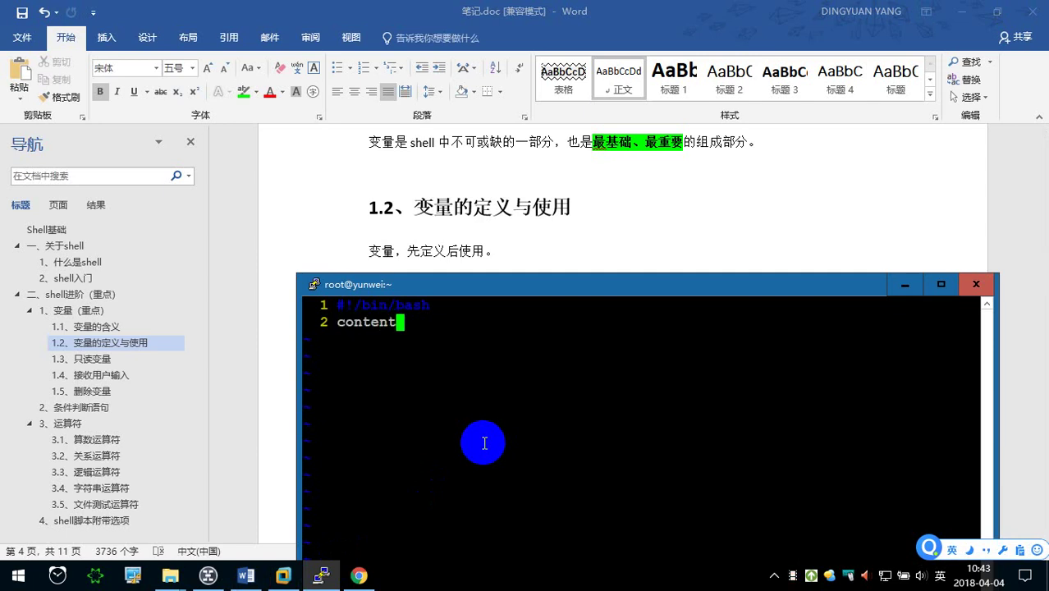
text(=)
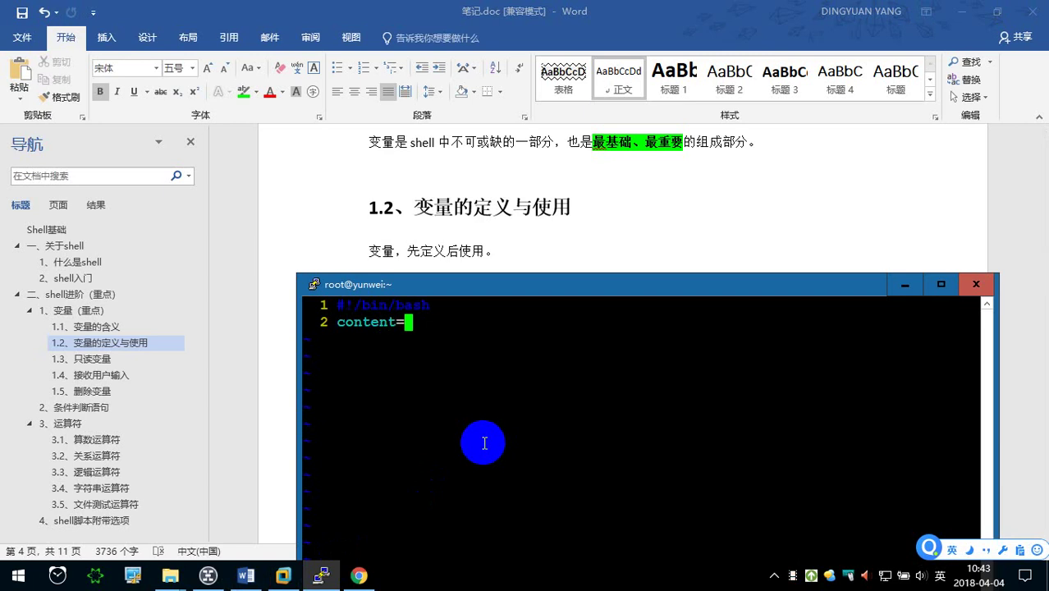
scroll(465, 227, down, 3)
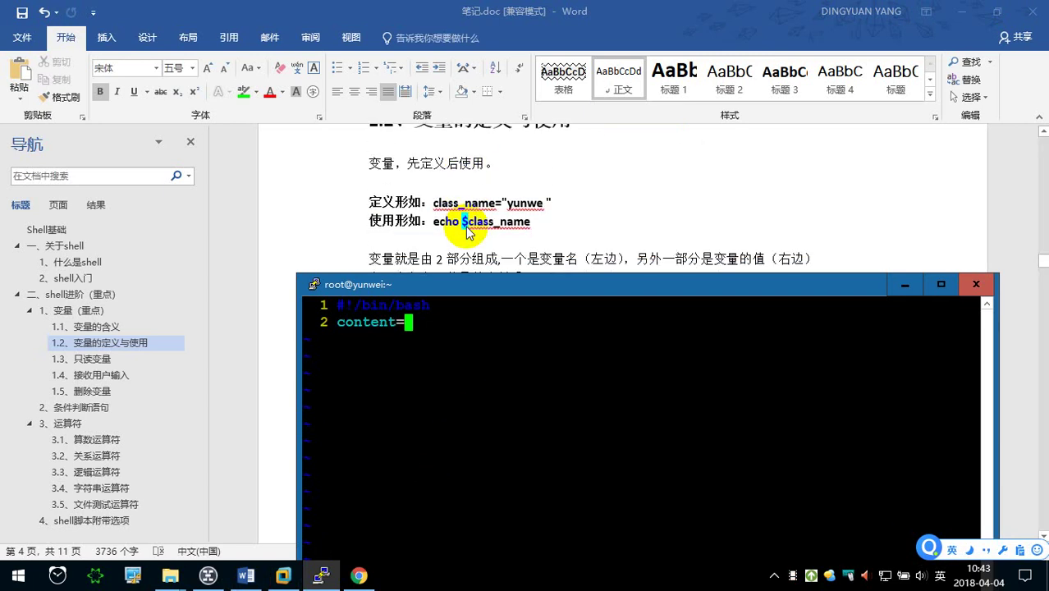
key(BackSpace)
key(BackSpace)
key(BackSpace)
key(BackSpace)
key(BackSpace)
key(BackSpace)
key(BackSpace)
key(BackSpace)
text(str=)
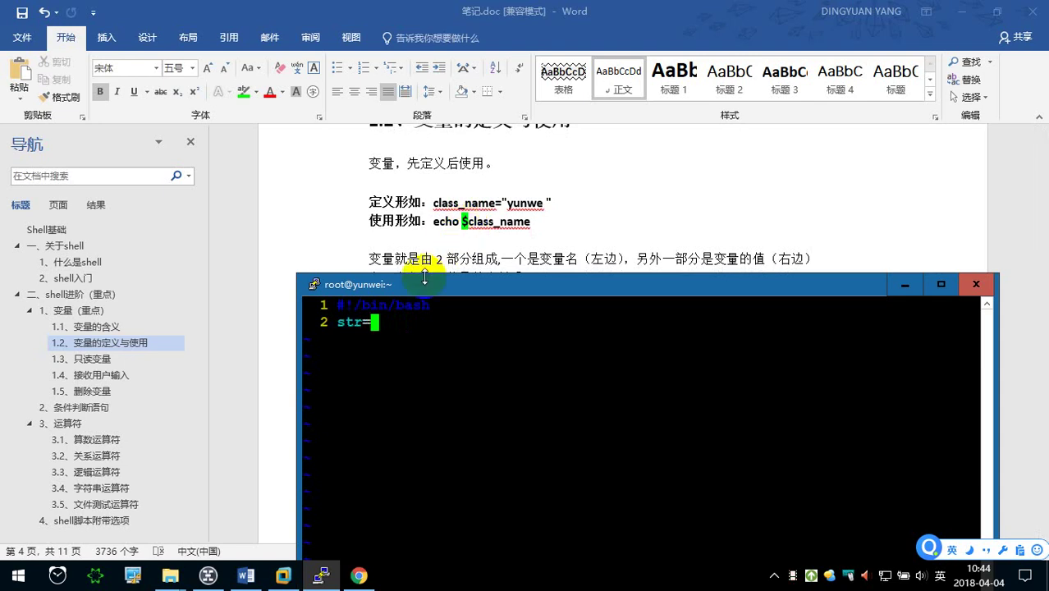
click(373, 327)
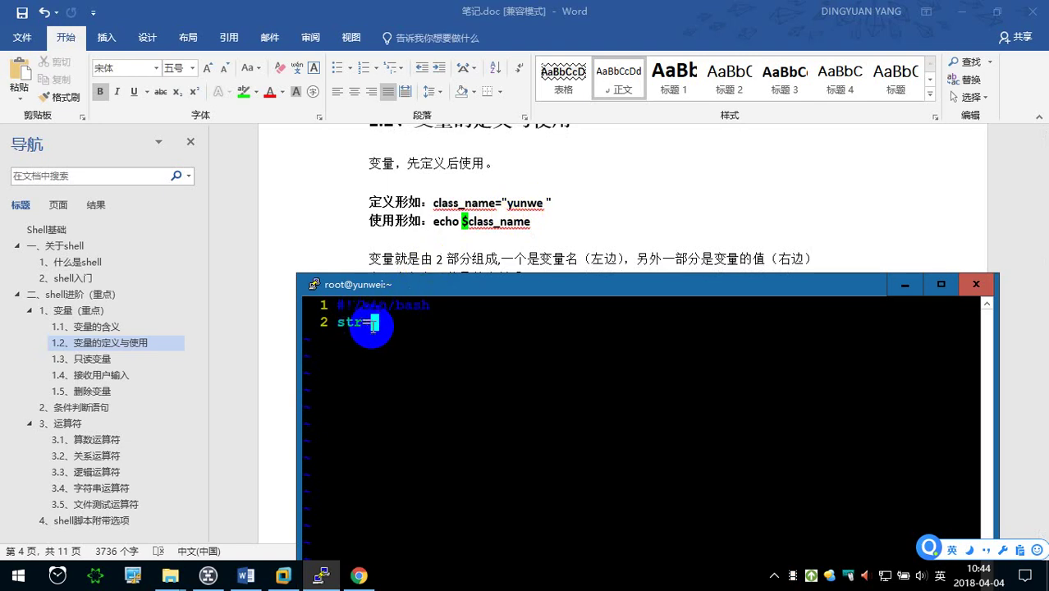
double_click(522, 205)
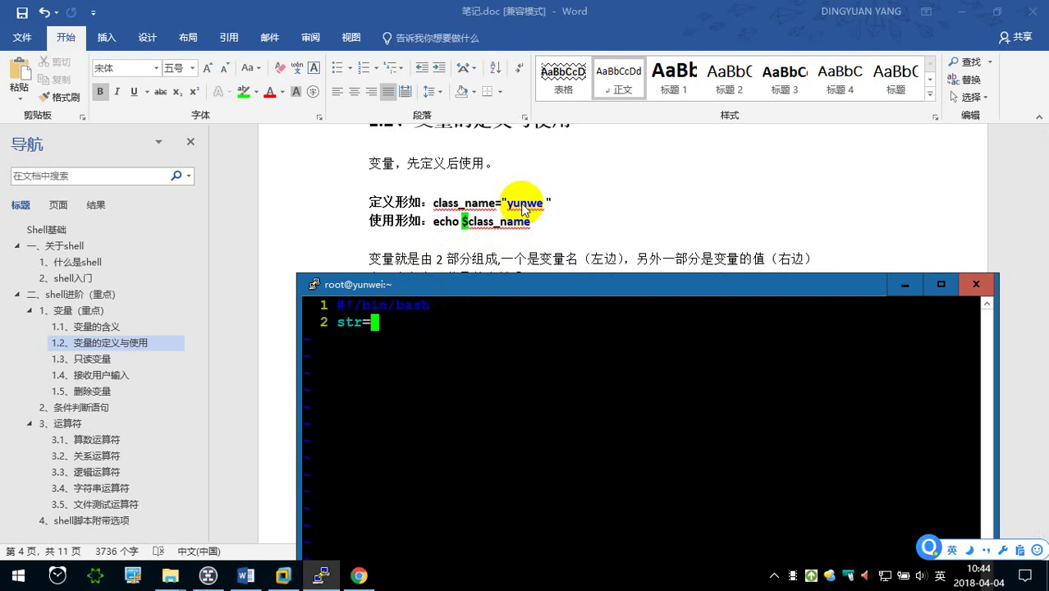
text('')
key(Escape)
text(hello world)
key(Right)
text(;)
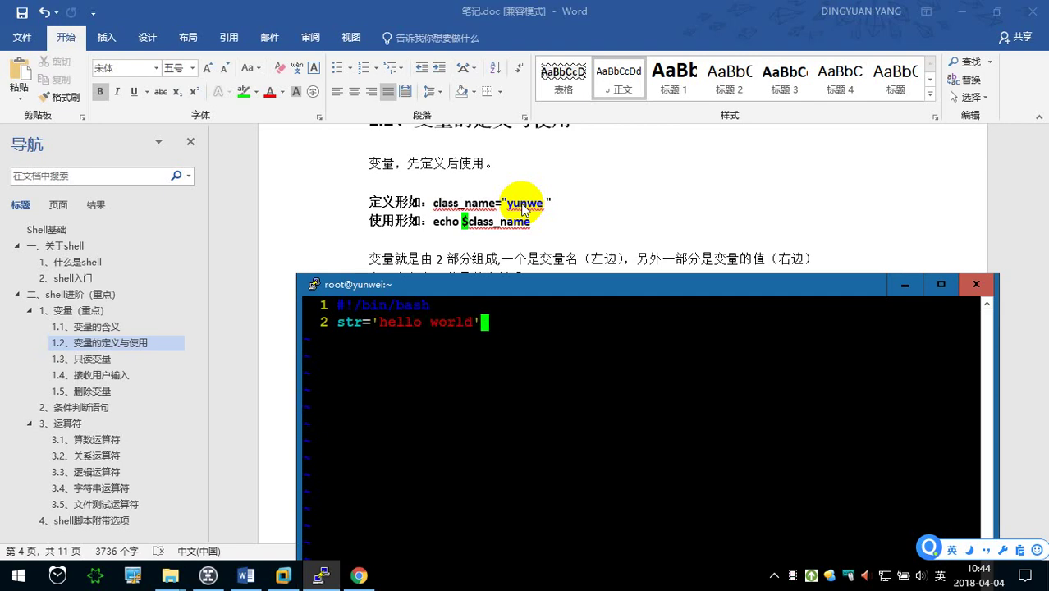
key(BackSpace)
text(;)
key(BackSpace)
- Add line 3 echo $str and frame the three script lines with the screenshot tool
key(Return)
text(echo )
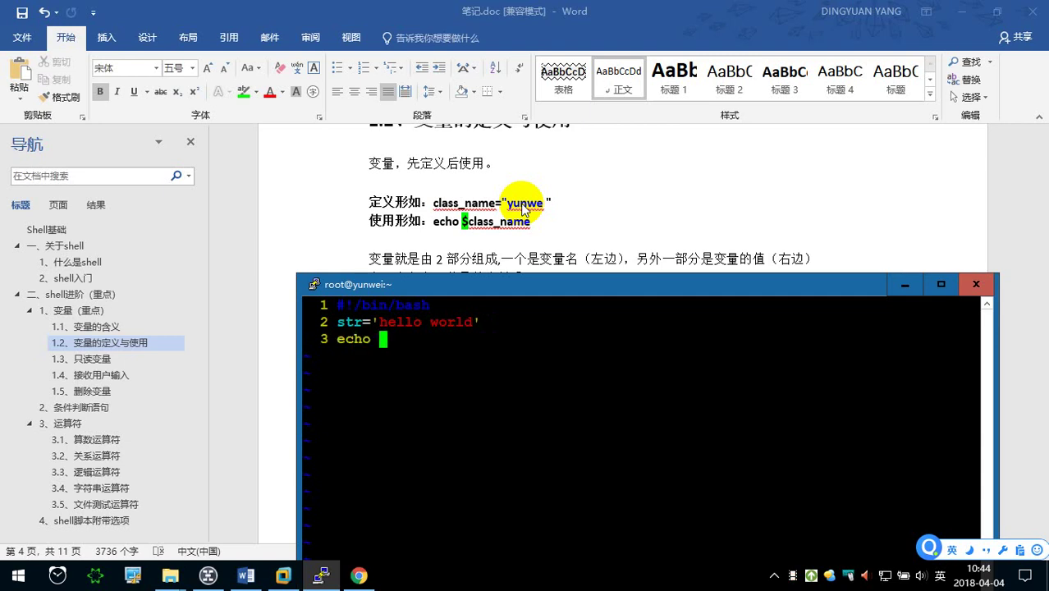
text($)
text(str)
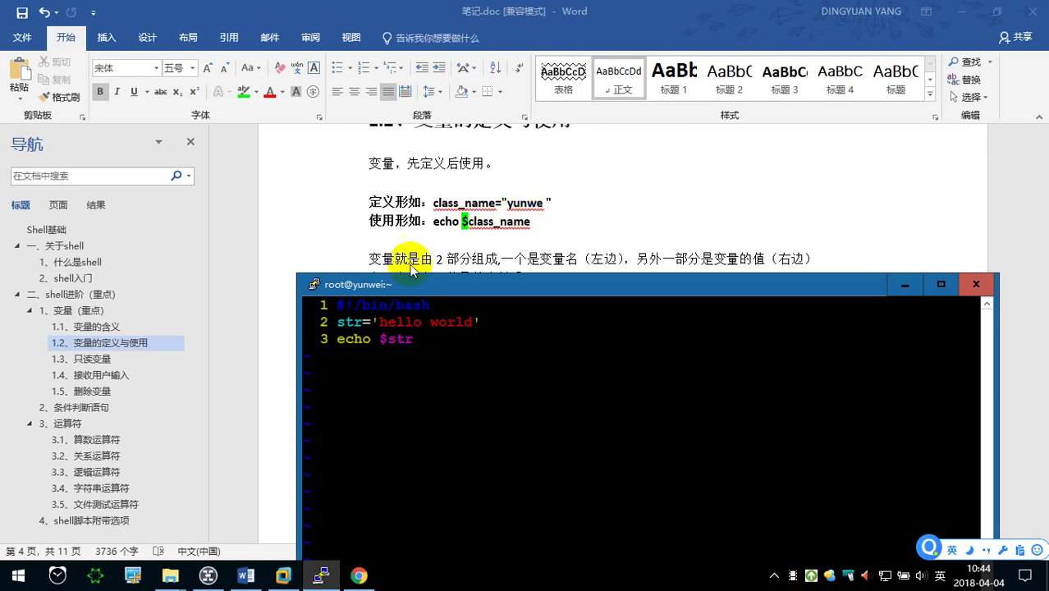
key(ctrl+alt+a)
drag(301, 295, 575, 355)
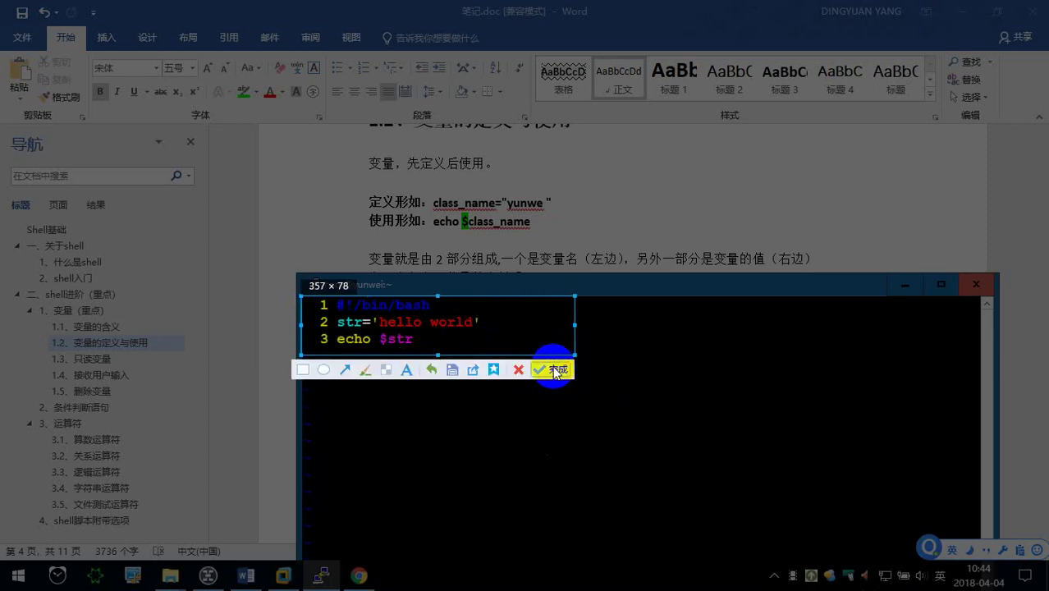
- Confirm the script screenshot and make test3.sh executable with chmod +x
click(555, 366)
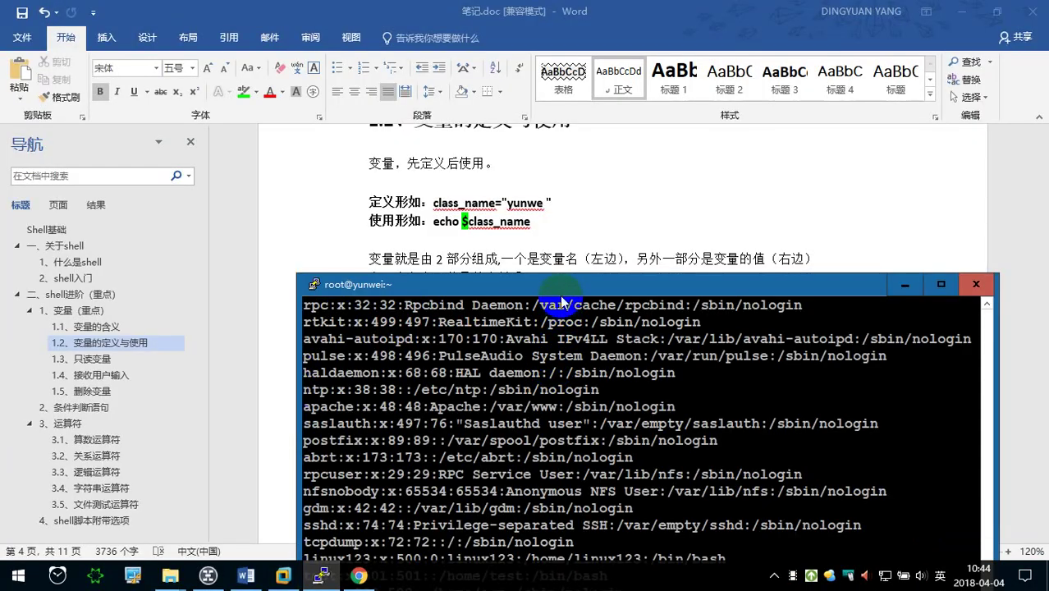
drag(558, 284, 525, 84)
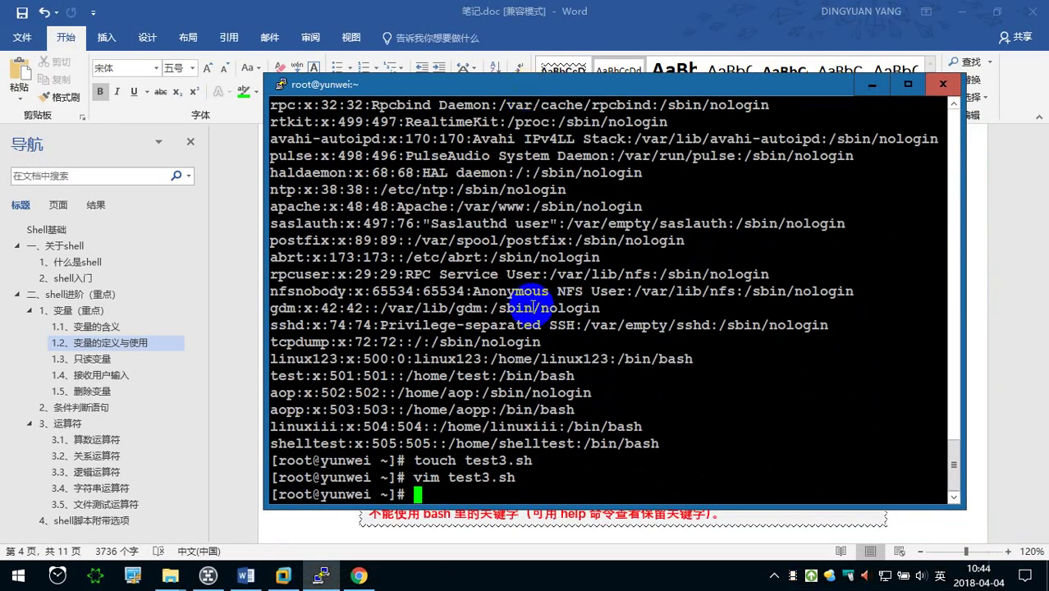
text(chmod )
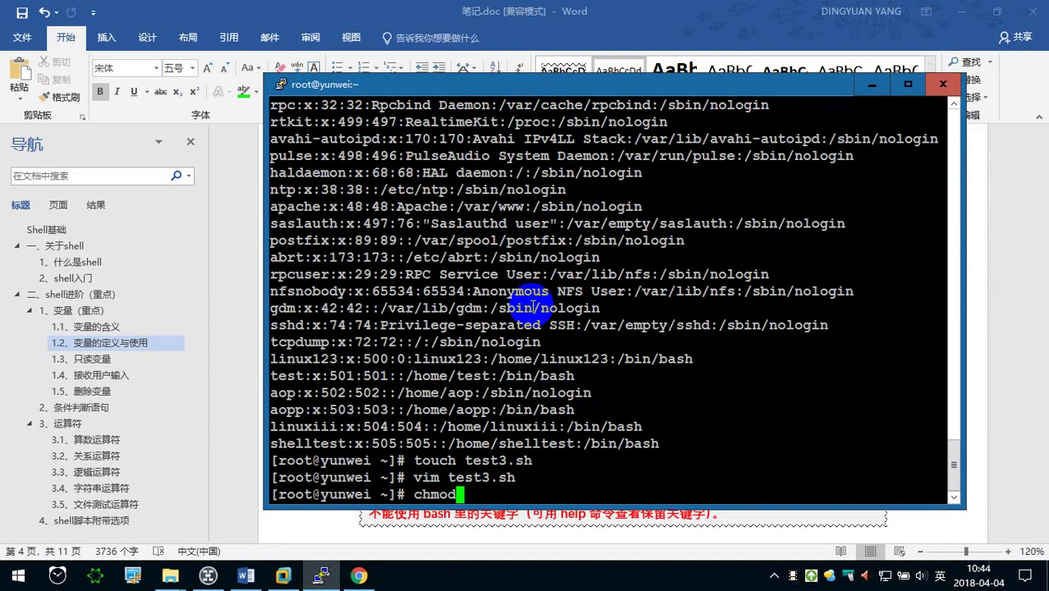
text(+x test3.sh)
key(Return)
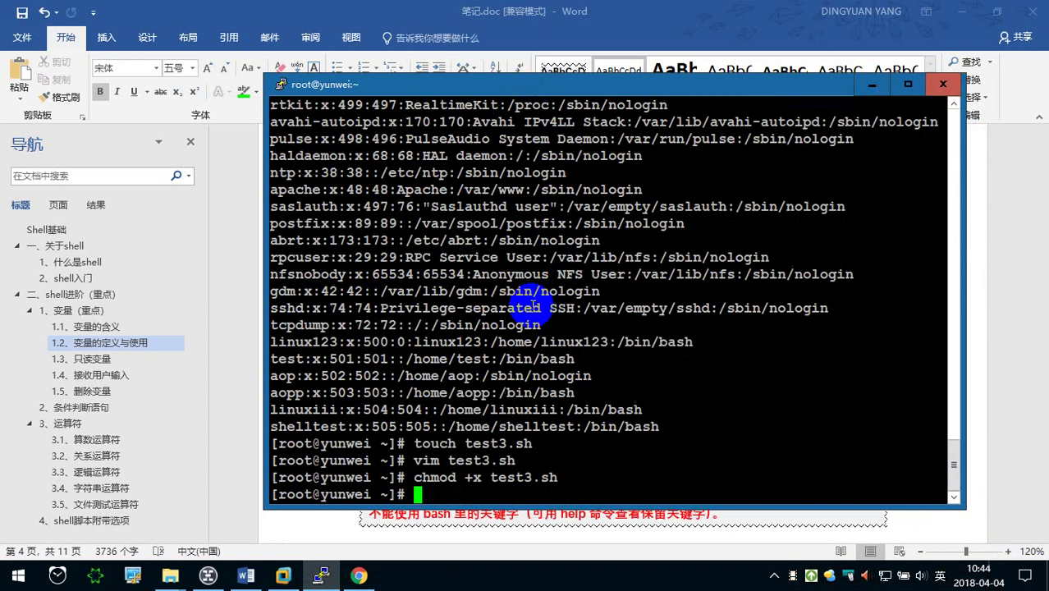
- Run ./test3.sh so it prints hello world, then return to the Word notes
text(./test3)
key(Tab)
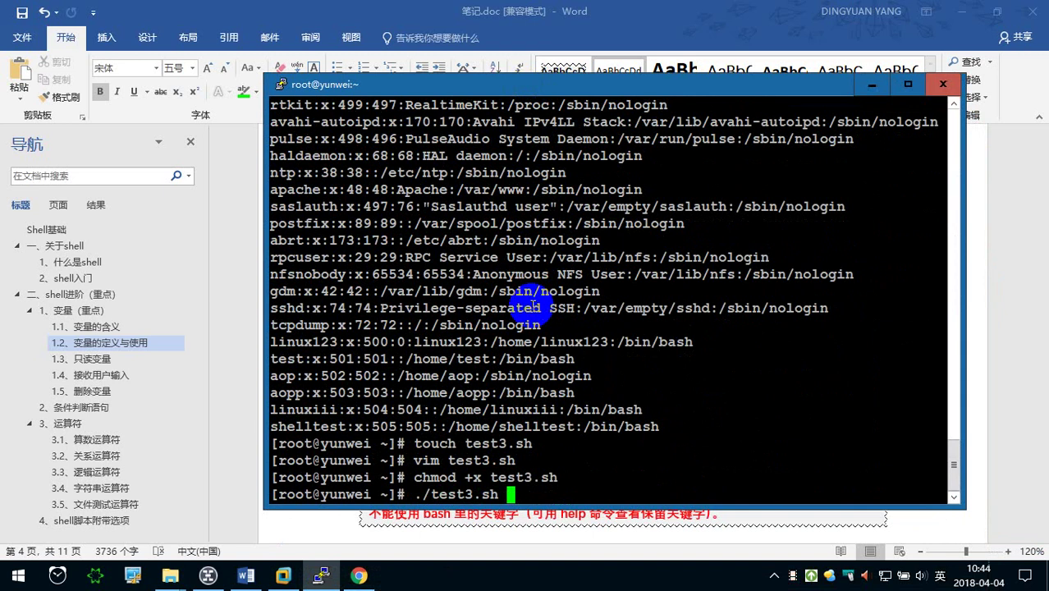
key(Return)
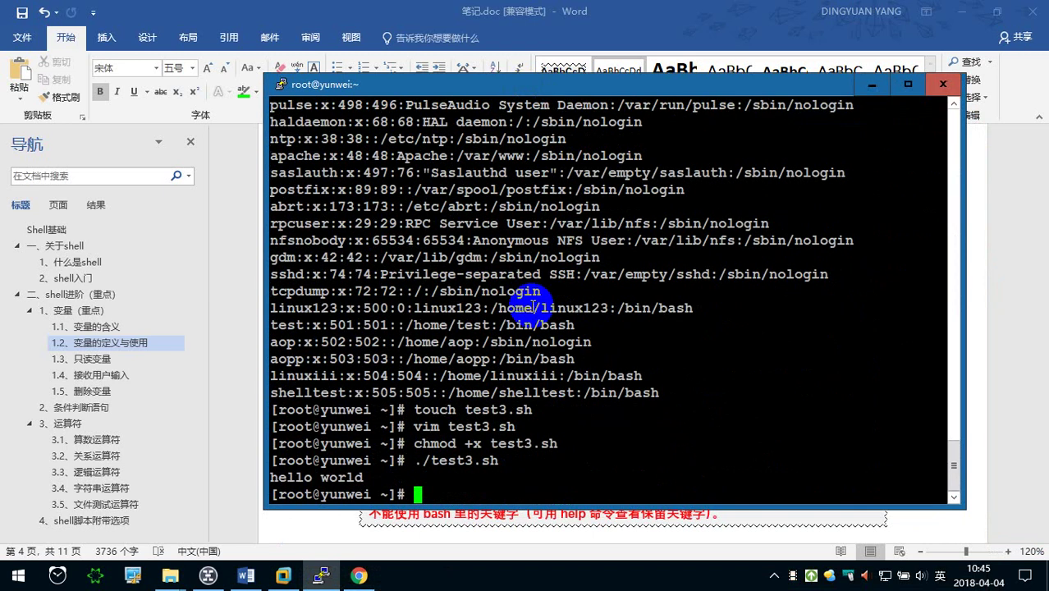
click(547, 516)
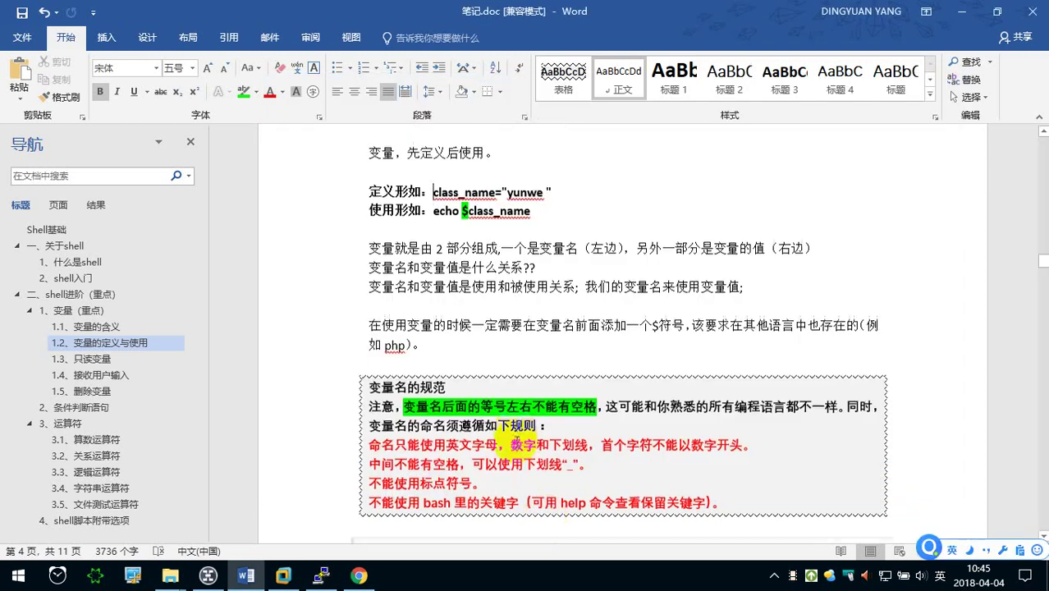
- Paste the three-line script screenshot on the empty line under 案例1
scroll(516, 442, down, 5)
scroll(444, 402, down, 3)
click(416, 312)
key(ctrl+v)
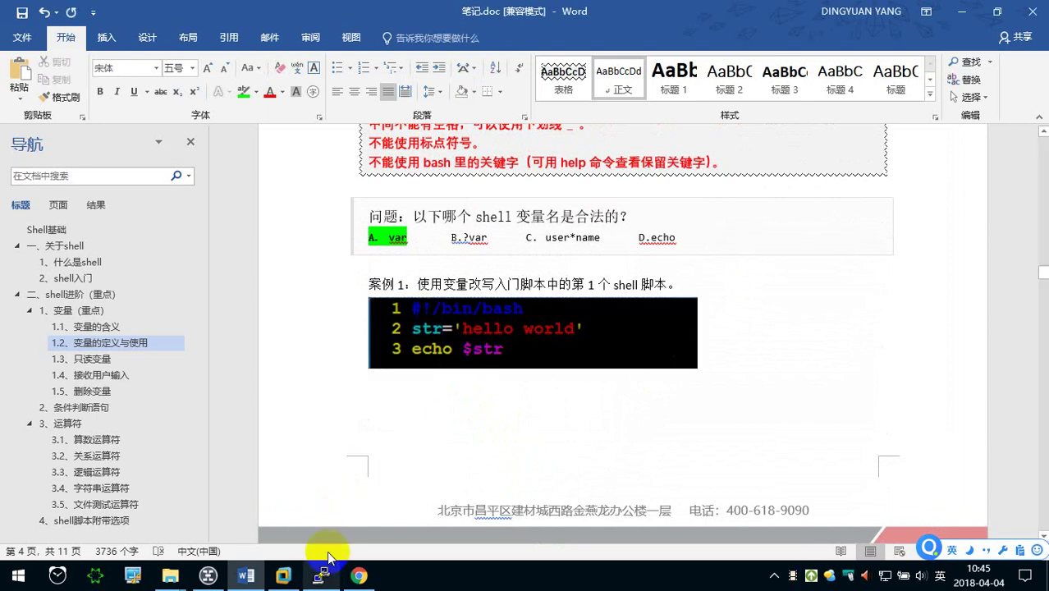
- Capture the terminal's commands and hello world output, check the Word notes, then return to PuTTY
click(321, 575)
key(ctrl+alt+a)
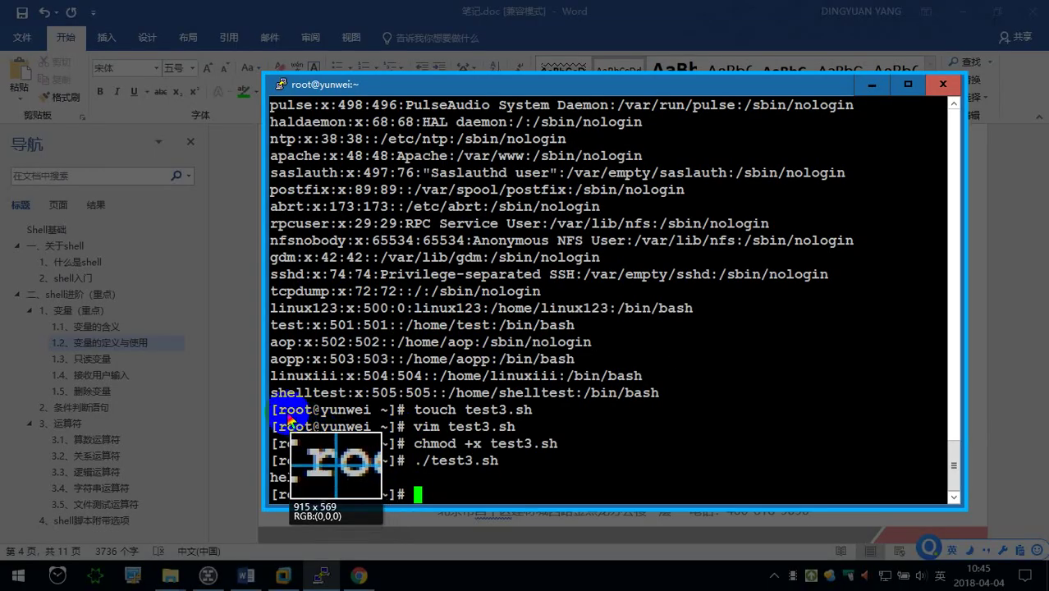
drag(270, 399, 662, 491)
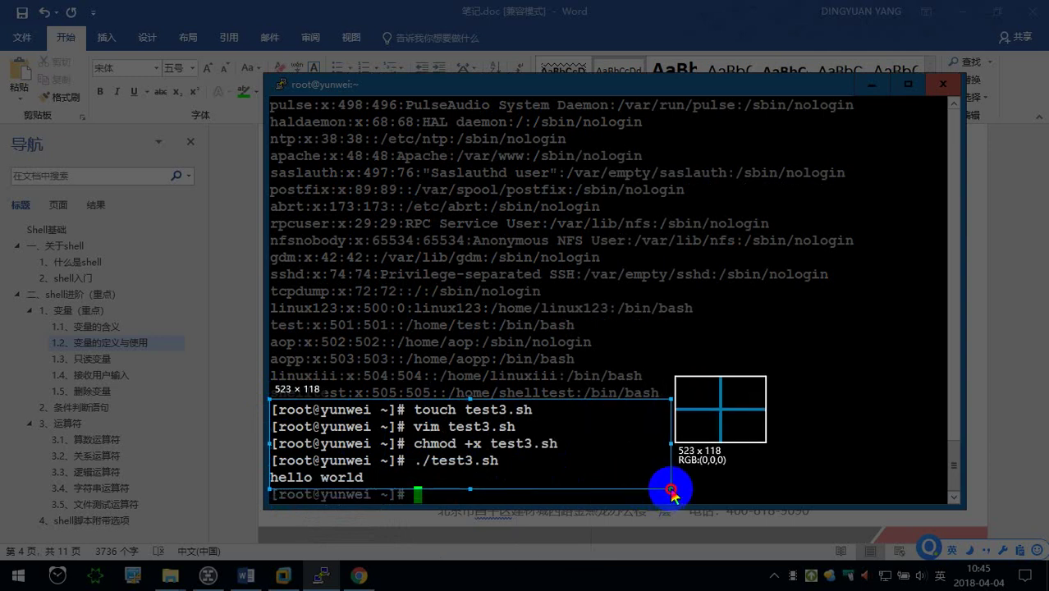
double_click(516, 491)
click(985, 421)
scroll(679, 400, down, 7)
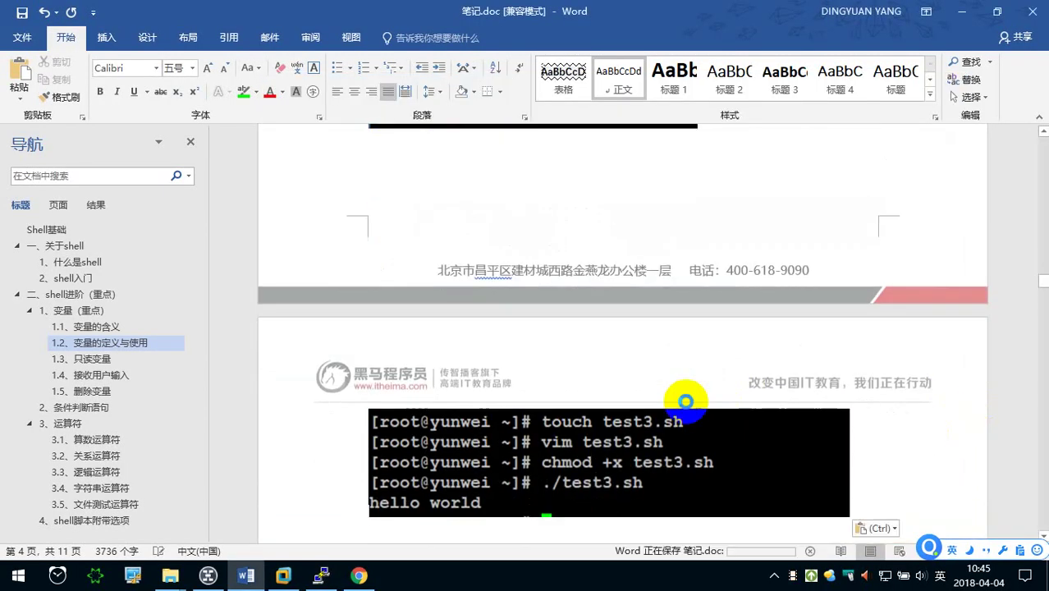
scroll(624, 406, up, 5)
scroll(625, 412, up, 2)
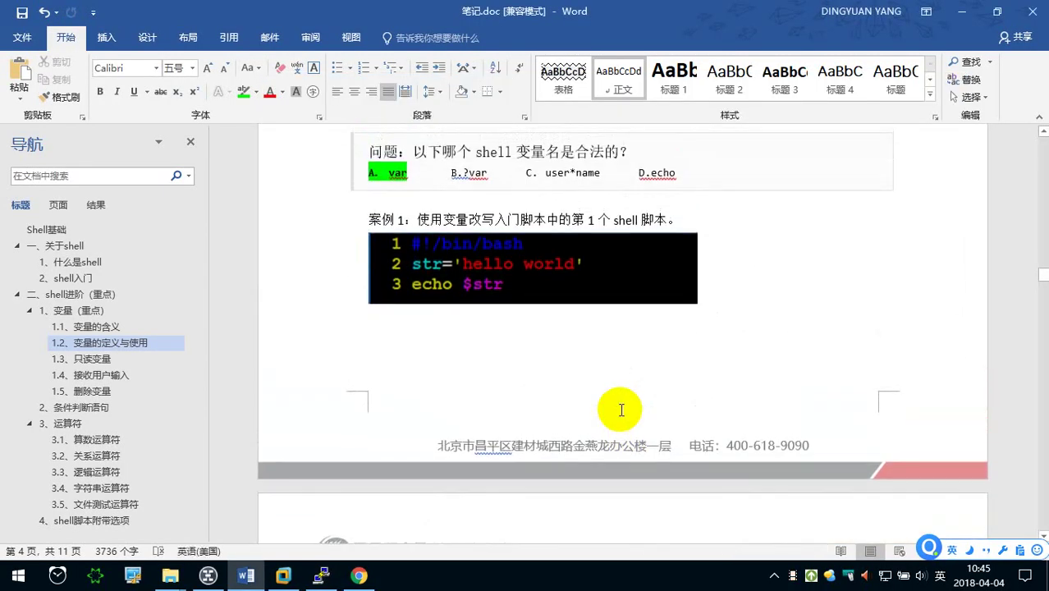
scroll(625, 412, up, 3)
scroll(485, 308, up, 2)
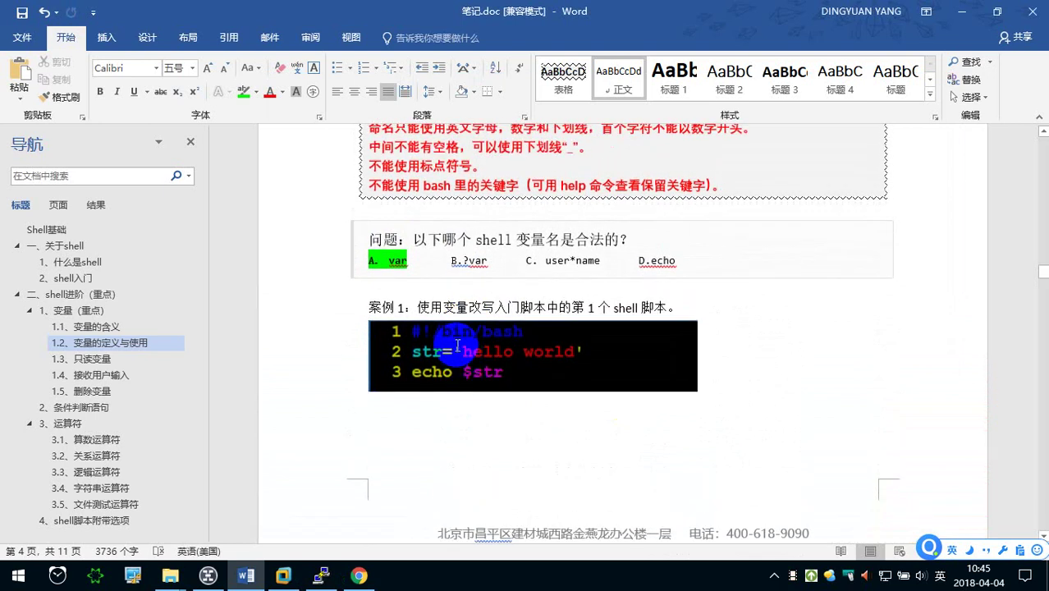
click(326, 577)
- Reopen test3.sh in vim, add spaces around = on line 2, and save with :wq
key(Up)
key(Up)
key(Up)
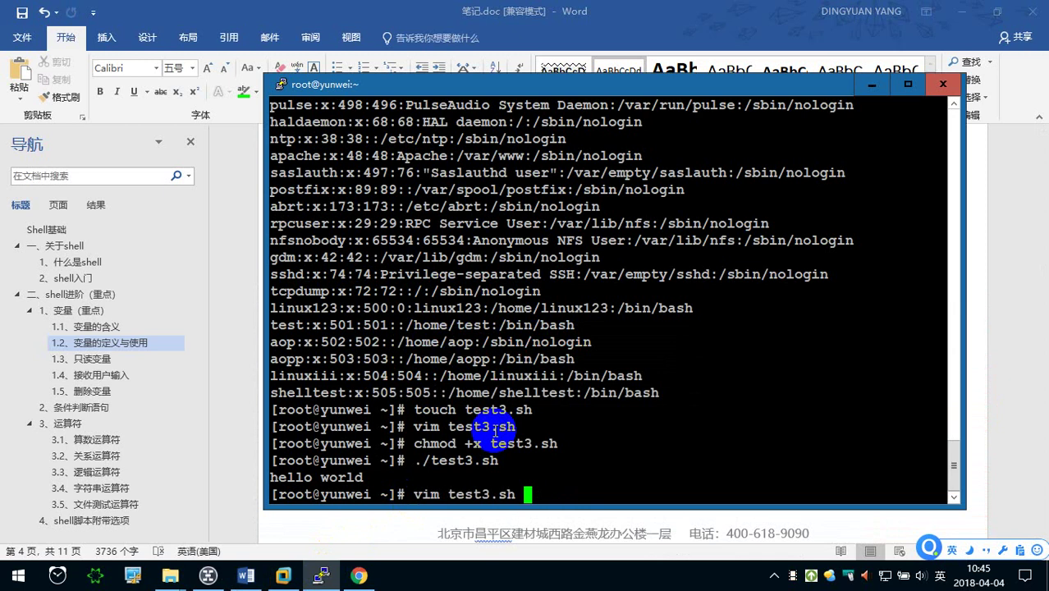
key(Return)
key(Up)
key(Right)
key(Right)
key(Right)
key(Right)
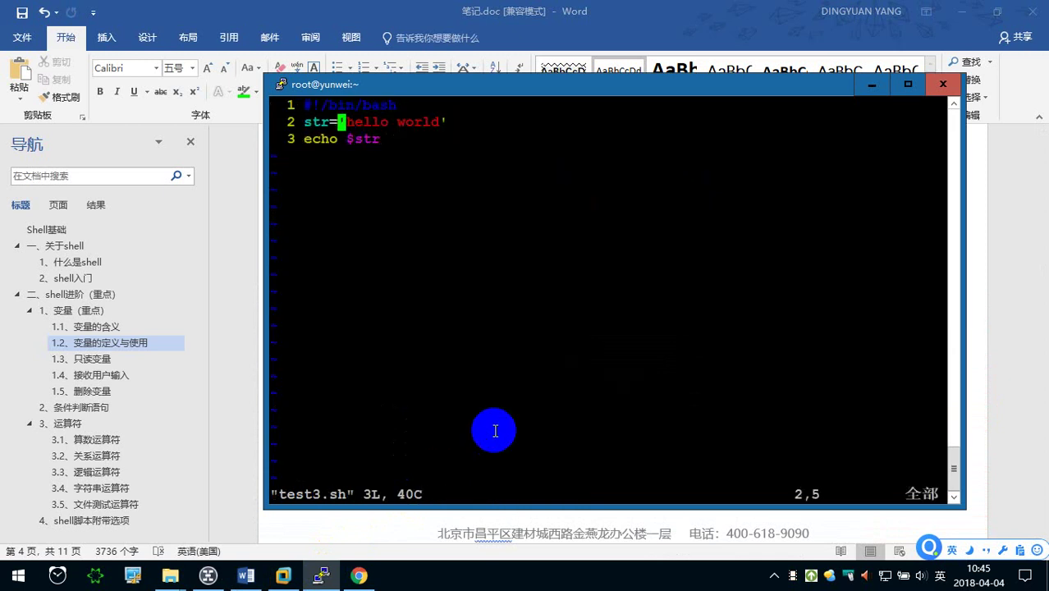
key(i)
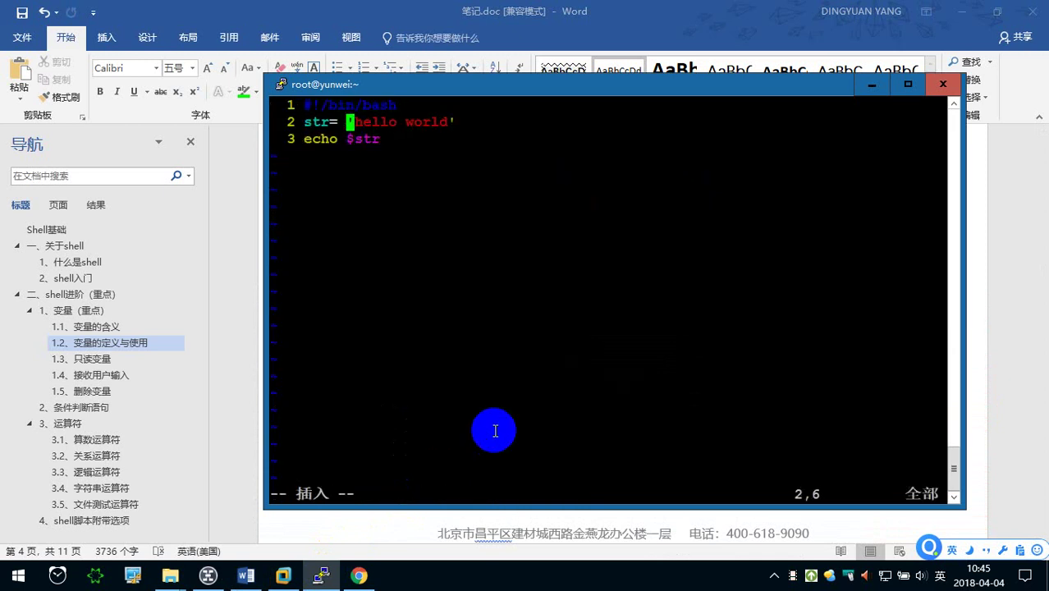
key(Left)
key(Left)
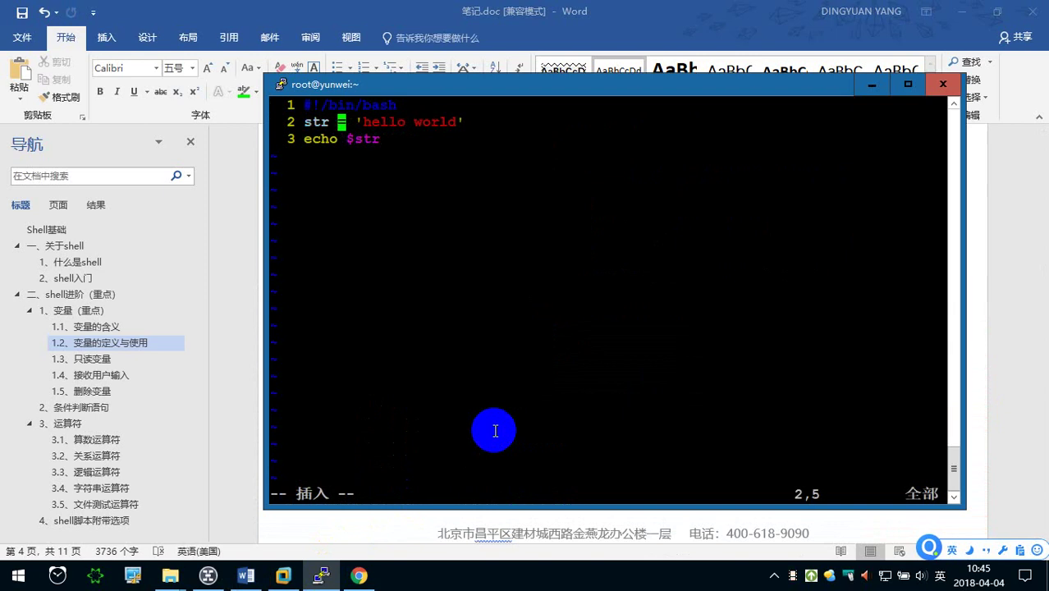
key(Escape)
text(:wq)
key(Return)
- Rerun ./test3.sh, producing the 'line 2: str: command not found' error
key(Up)
key(Up)
key(Return)
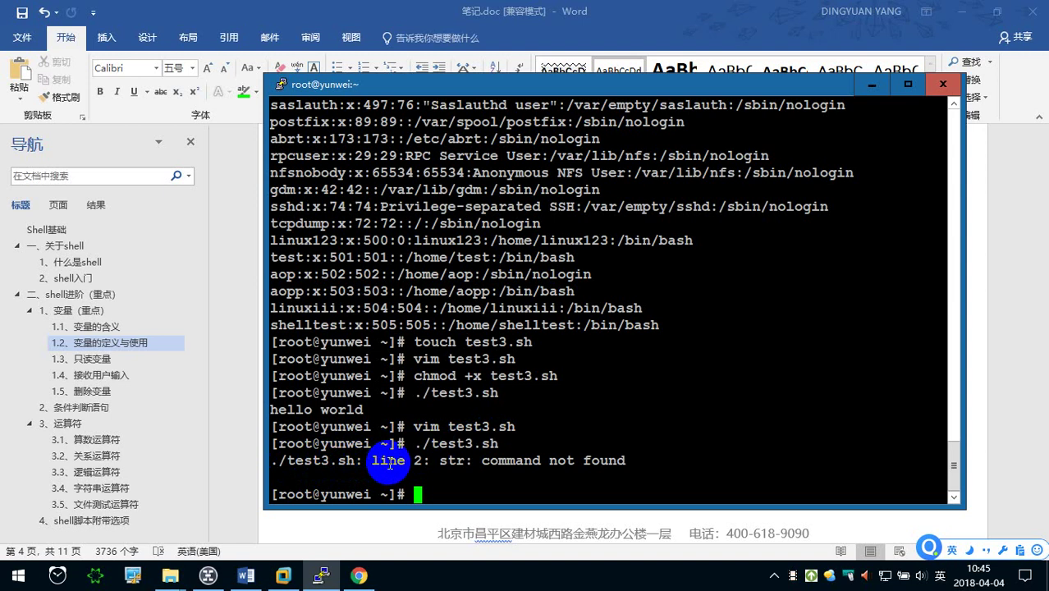
drag(373, 462, 432, 462)
click(503, 463)
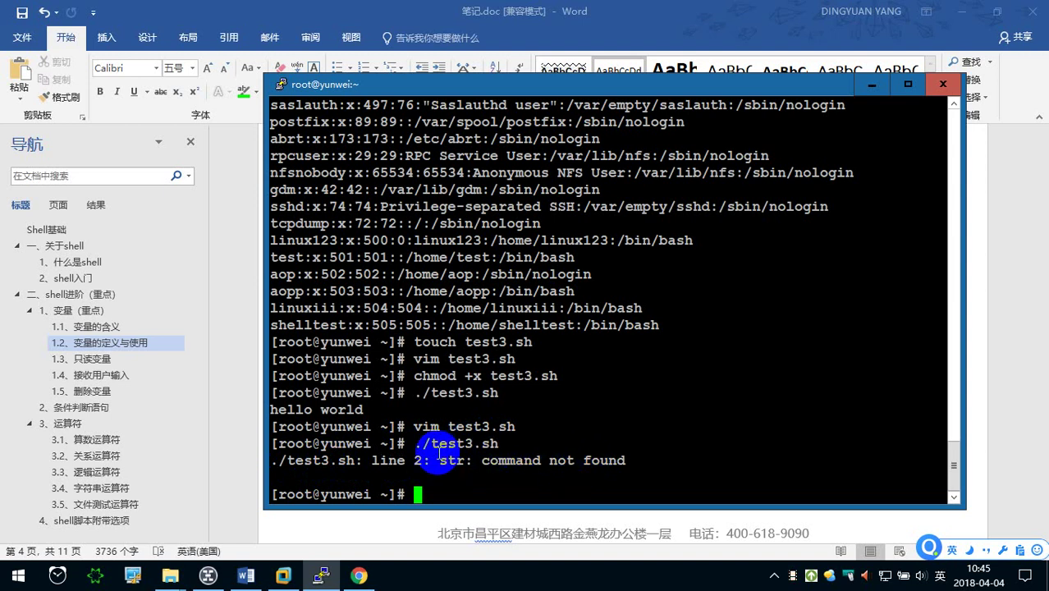
- Reopen test3.sh in vim and point out the variable name str and its value 'hello world'
key(Up)
key(Up)
key(Return)
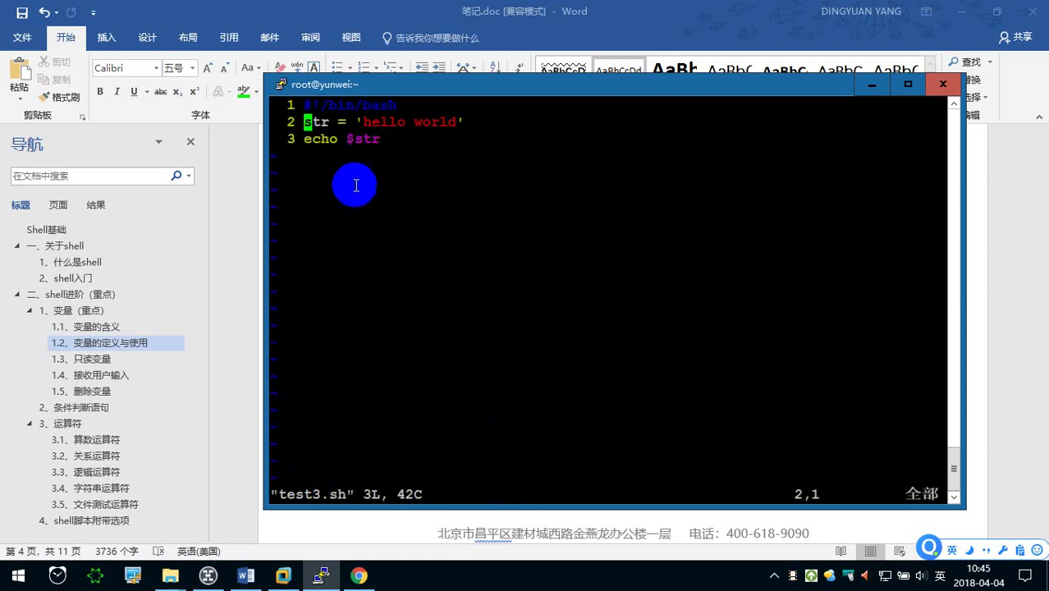
double_click(320, 122)
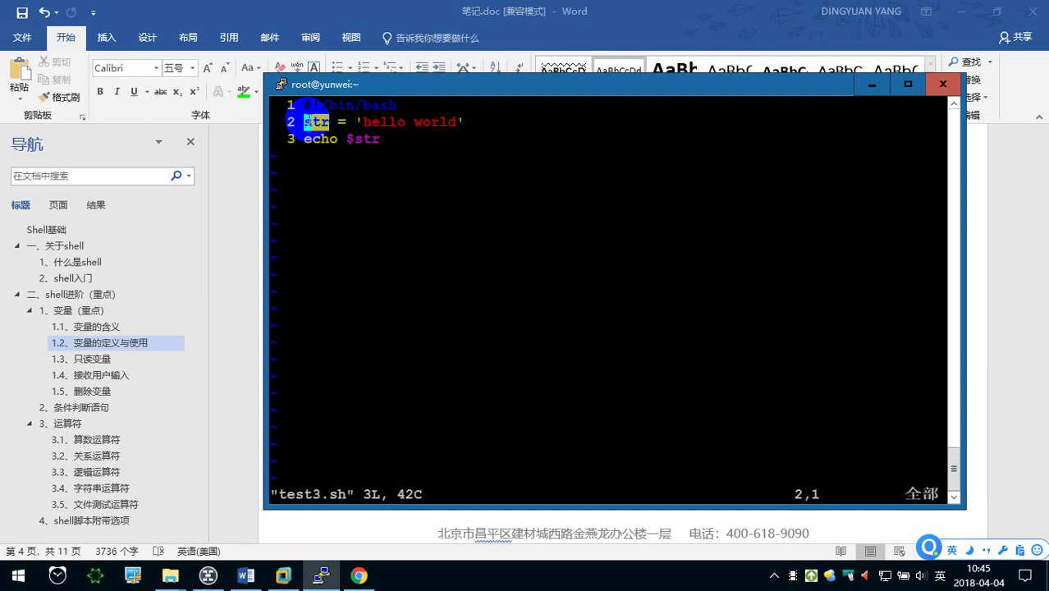
click(337, 125)
double_click(337, 125)
click(343, 125)
drag(358, 121, 465, 121)
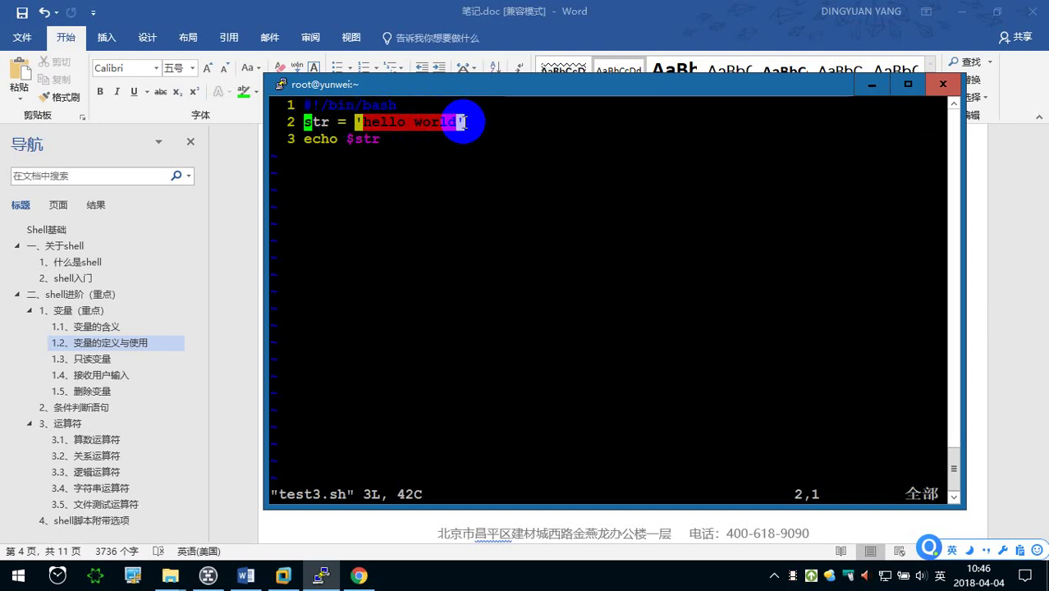
- Delete the spaces around = so line 2 reads str='hello world' again, then move to line 3
key(l)
key(l)
key(l)
key(l)
key(a)
key(Left)
key(BackSpace)
key(Right)
key(Right)
key(BackSpace)
key(Left)
key(BackSpace)
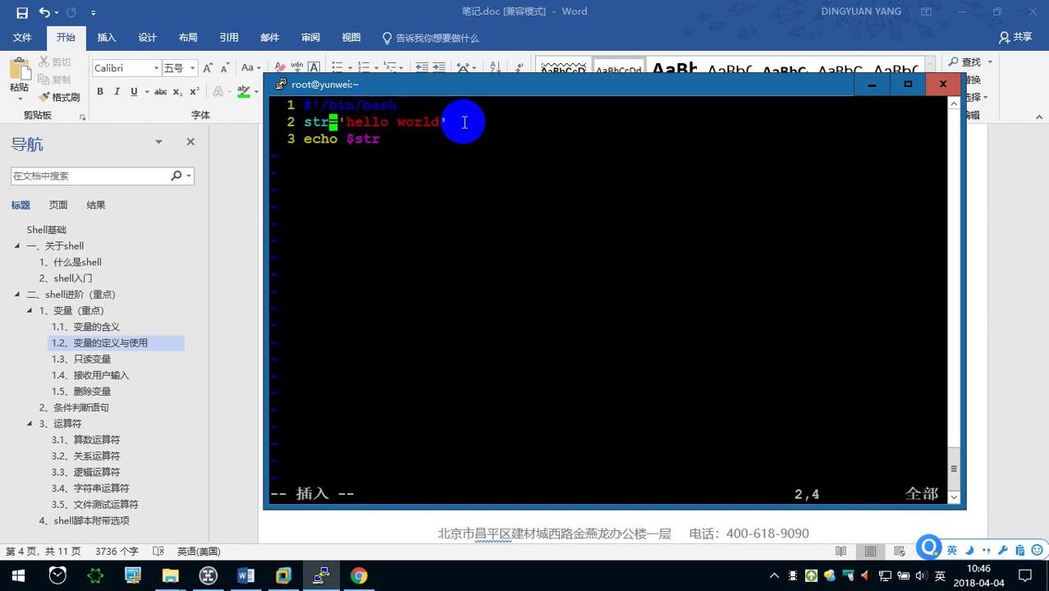
key(Escape)
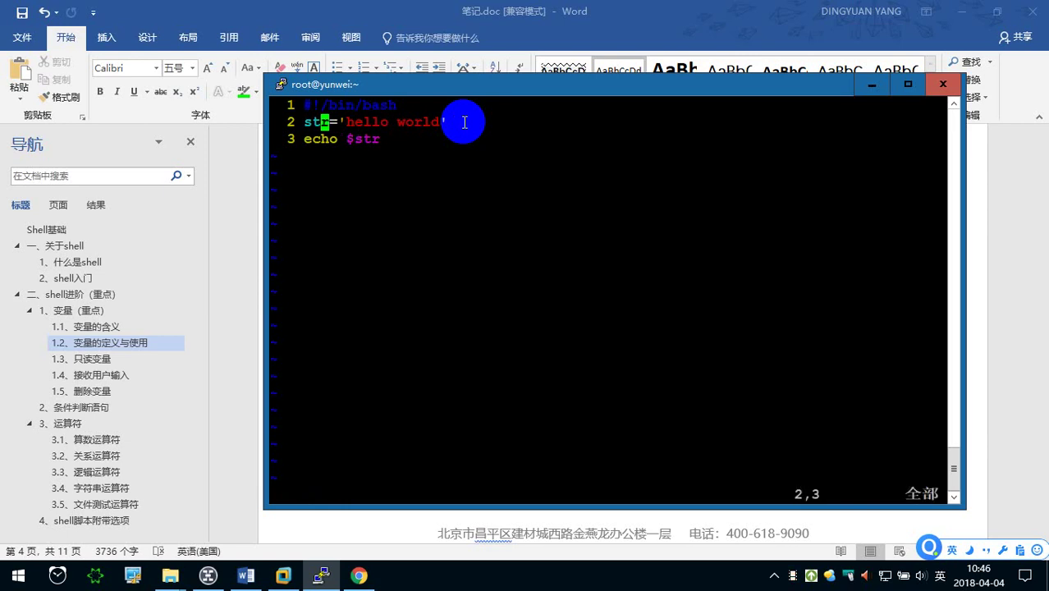
key(Down)
key(Right)
key(Right)
key(Right)
- Wrap $str in single quotes on line 3 of test3.sh, save, and run it to print $str literally
key(apostrophe)
key(a)
key(Left)
key(Right)
key(a)
key(Left)
text(')
key(Right)
key(Right)
key(Right)
key(Right)
text(')
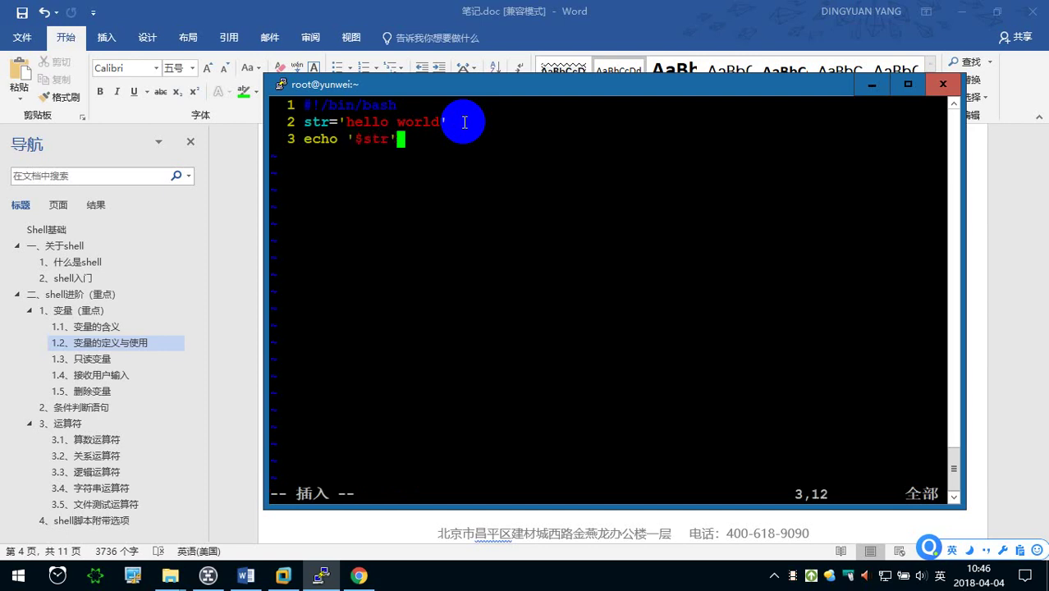
key(Escape)
text(:wq)
key(Return)
text(./test3.sh)
key(Tab)
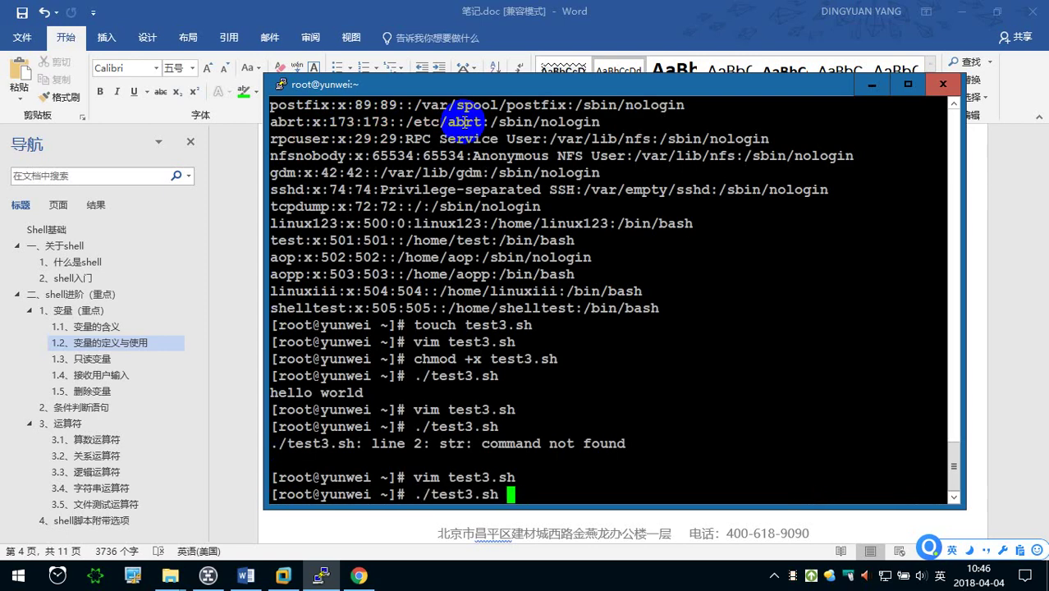
key(Return)
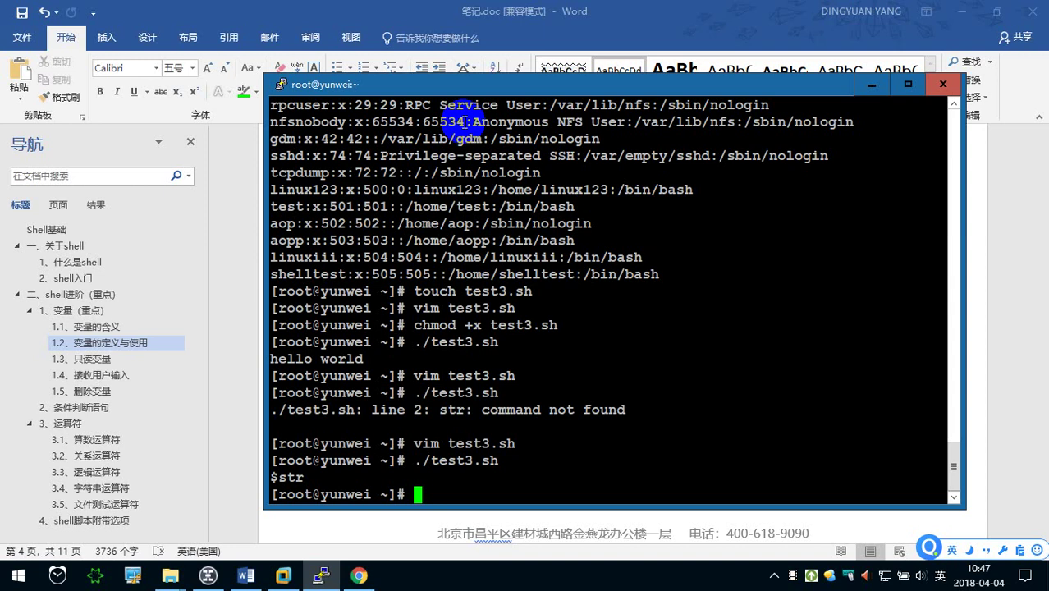
- Switch to echo "$str" with double quotes, save, and rerun test3.sh so it prints hello world
key(Up)
key(Up)
key(Return)
key(Right)
key(Right)
key(Right)
key(Right)
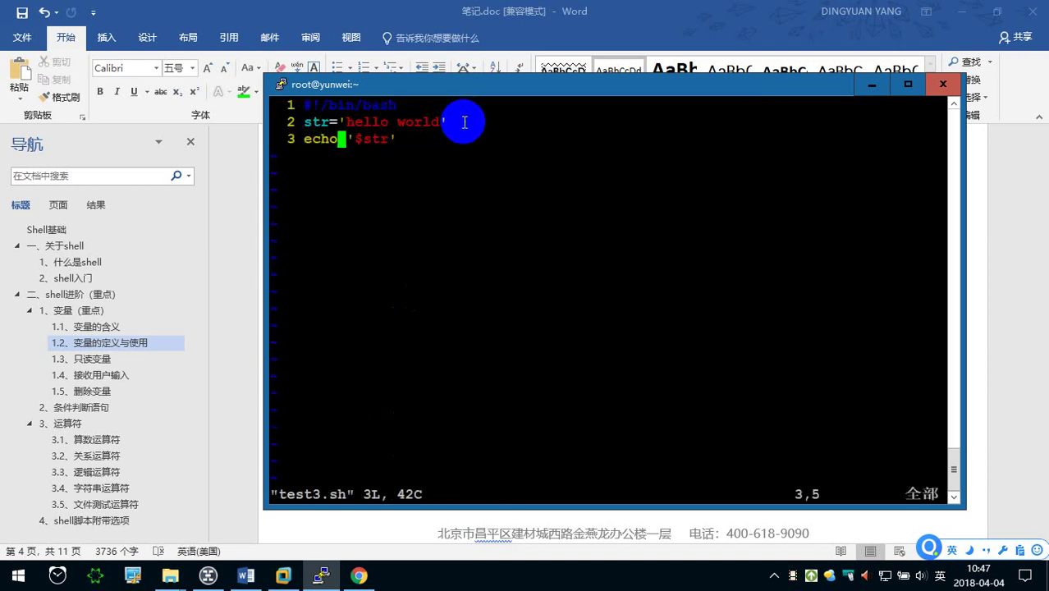
key(Right)
key(a)
key(BackSpace)
text(")
key(Right)
key(Right)
key(Right)
key(Right)
key(Right)
key(BackSpace)
text(")
key(Escape)
text(:)
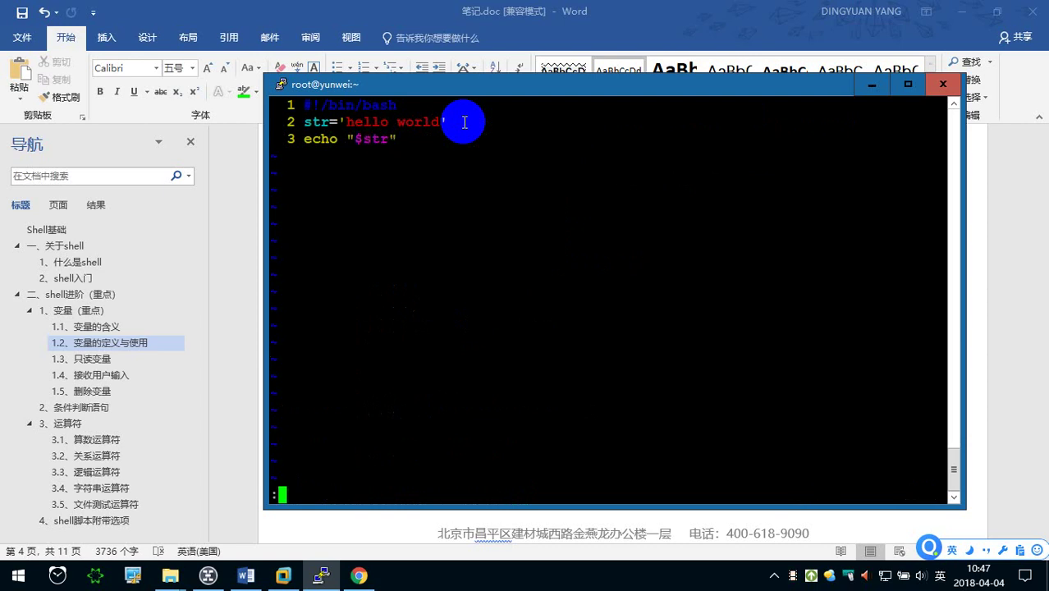
text(wq)
key(Return)
key(Up)
key(Up)
key(Return)
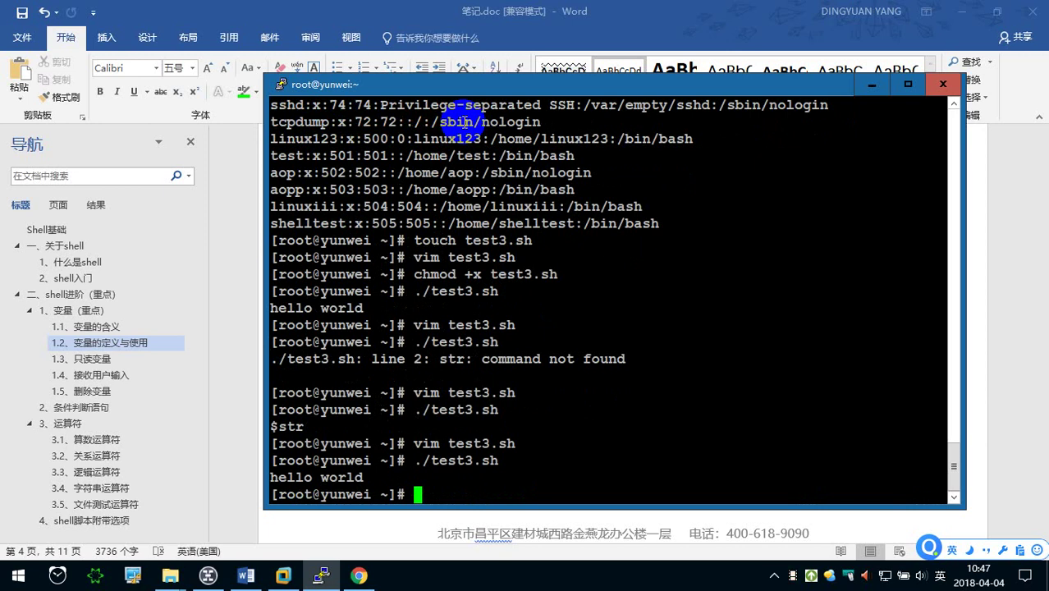
click(613, 520)
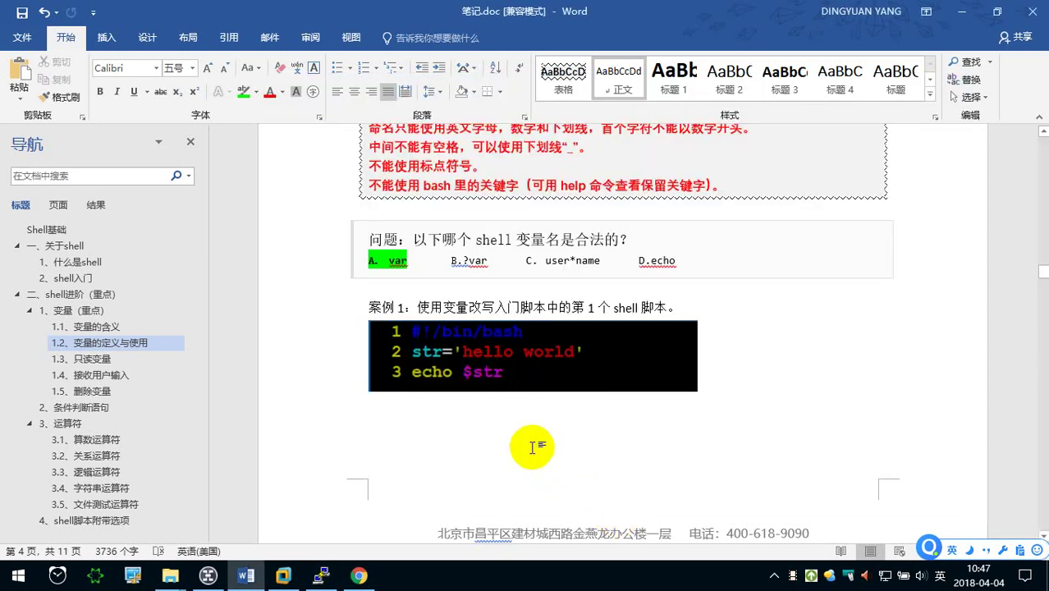
- Below the terminal screenshot, add the heading 关于单双引号的问题： using Chinese input
scroll(518, 427, down, 1)
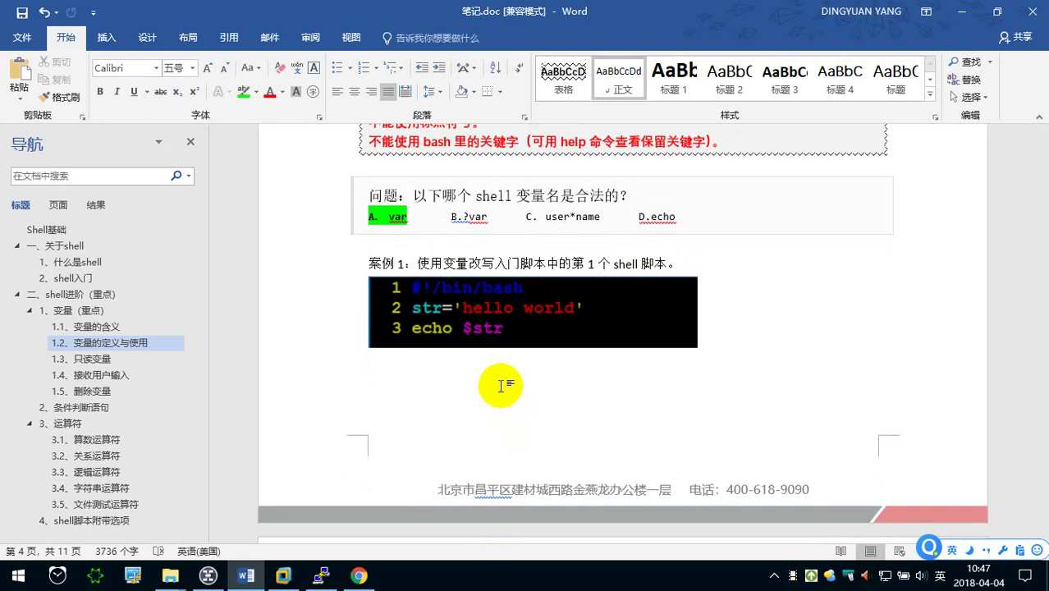
scroll(493, 377, down, 5)
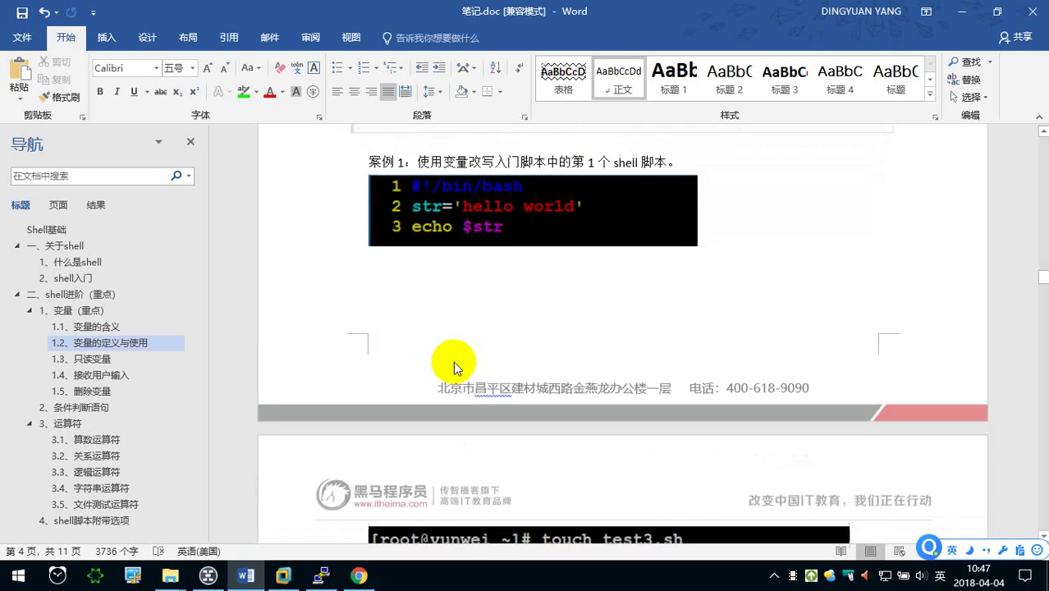
scroll(450, 360, down, 3)
scroll(488, 350, down, 1)
click(469, 402)
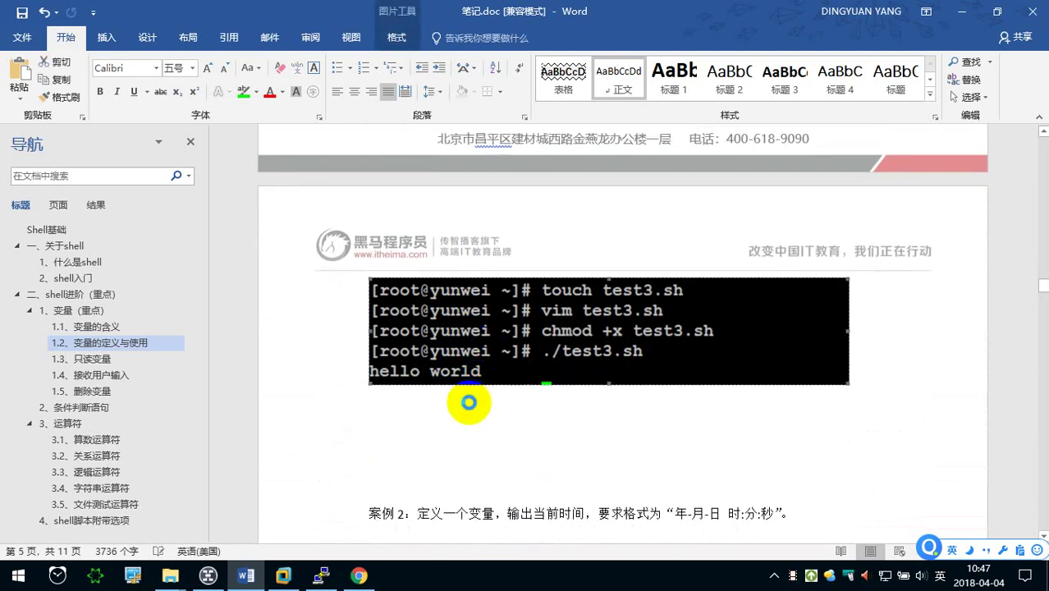
key(Return)
text(guan)
key(BackSpace)
key(BackSpace)
key(BackSpace)
key(BackSpace)
key(shift)
text(guanyu)
key(space)
text(danshuangy)
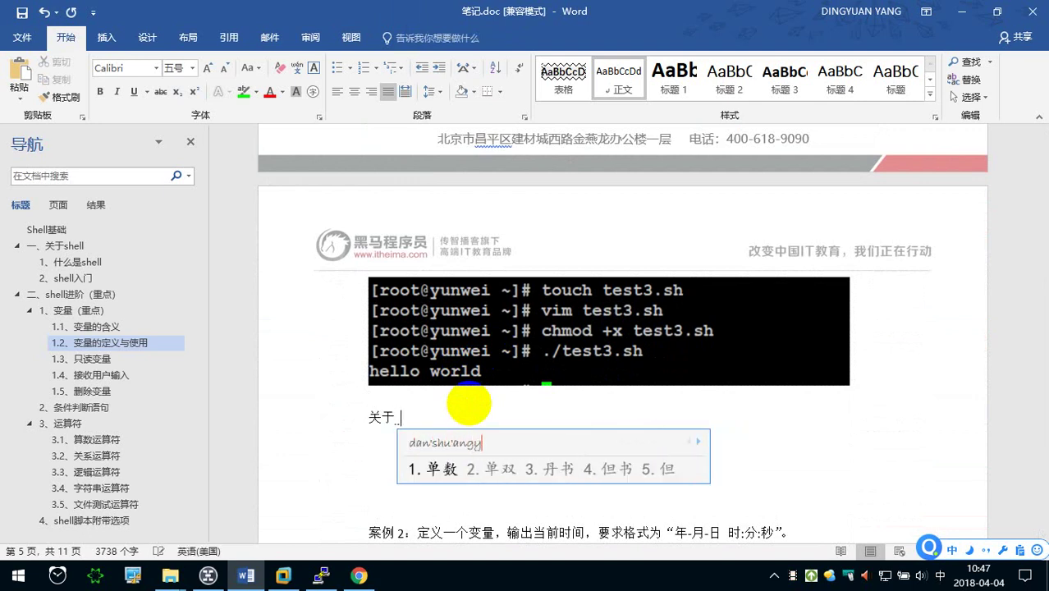
text(inhao)
key(space)
text(de)
key(space)
text(wenti)
key(space)
text(：)
key(Return)
- Type the line 双引号能够识别变量
text(shuangyinhao)
key(space)
text(nenggou)
key(space)
text(jie)
key(space)
key(BackSpace)
text(shib)
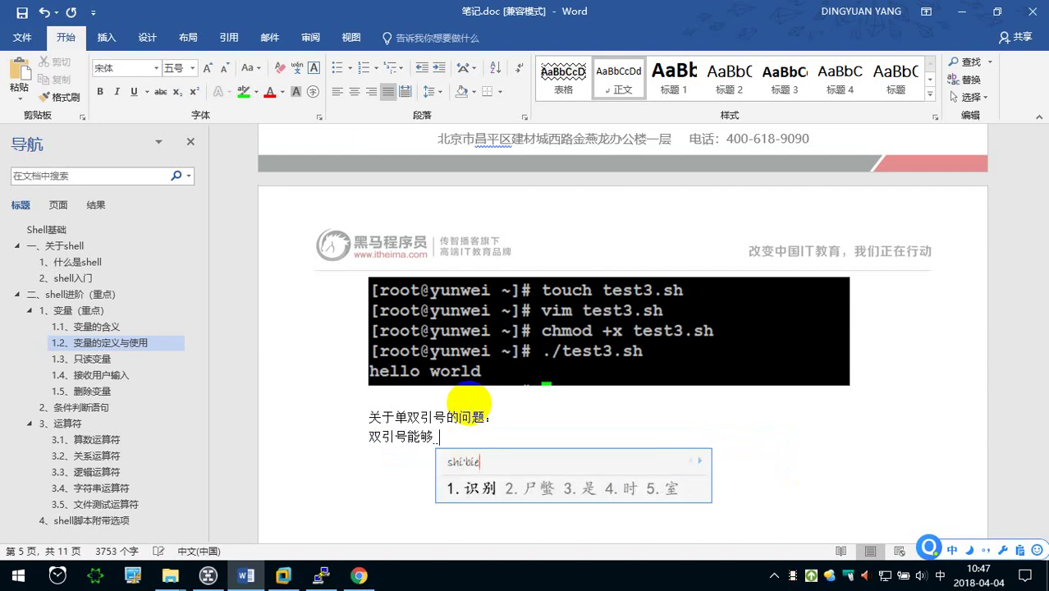
key(space)
text(bianl)
key(space)
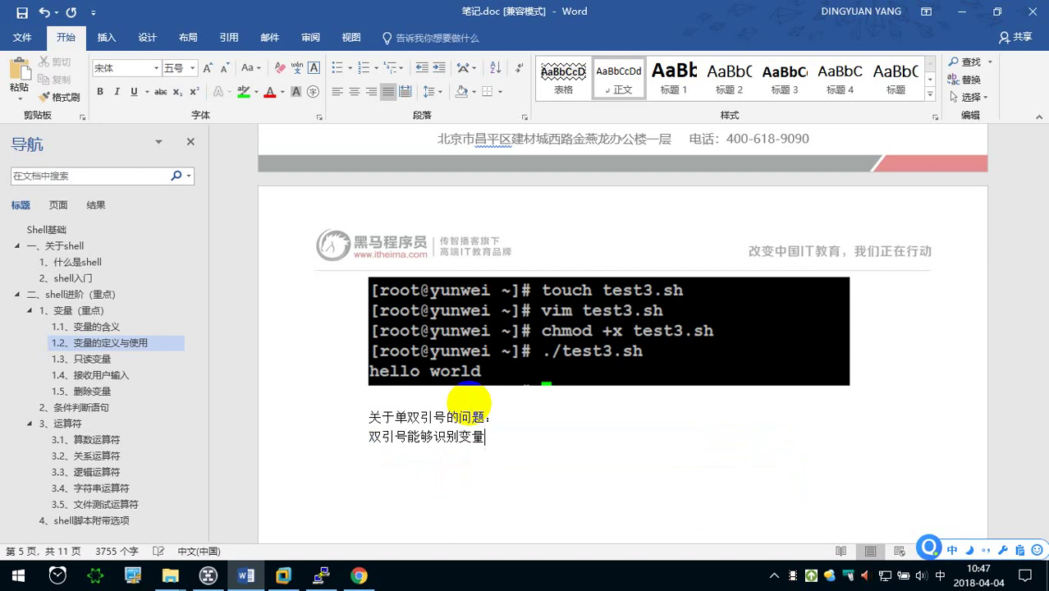
- Add the line 单引号是不能识别变量，只会原样输出 beneath it
key(Return)
text(danyinhao shi buneng shibie)
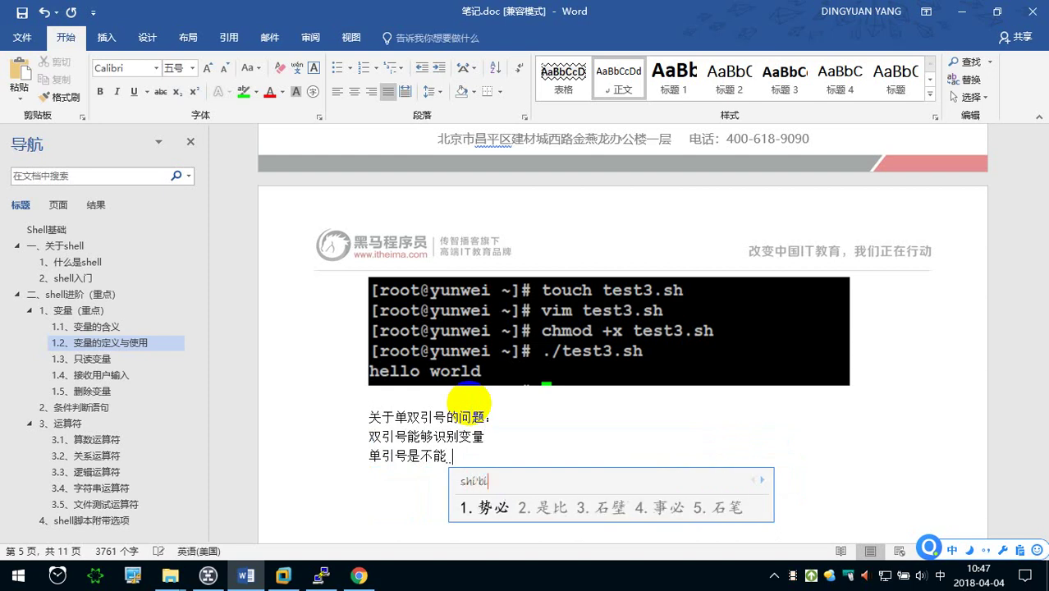
text( bianl)
text(hihu2yuanyang)
key(space)
text(shuchu)
key(space)
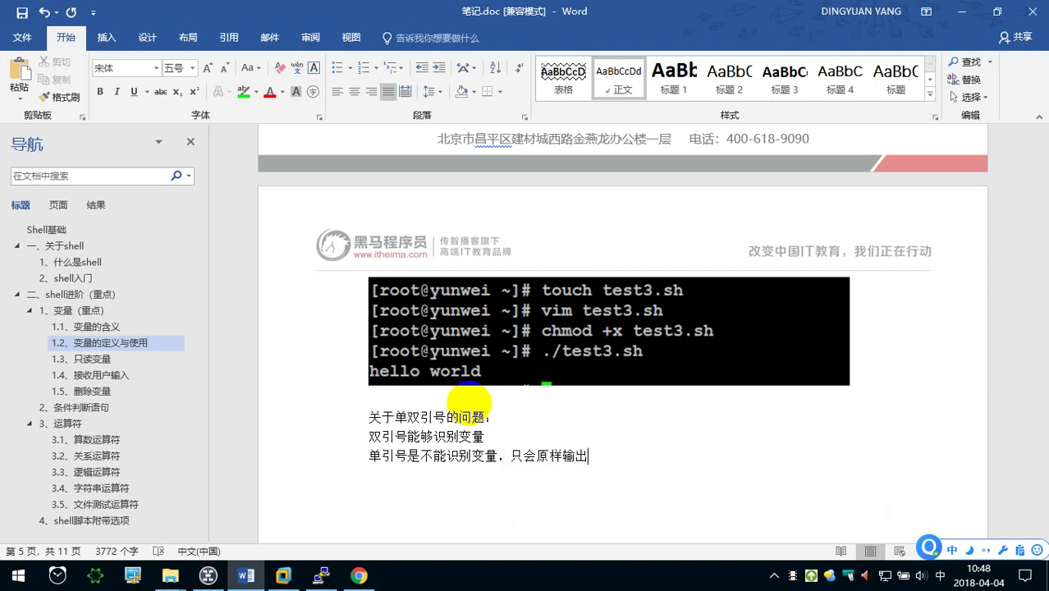
key(Up)
scroll(447, 385, down, 1)
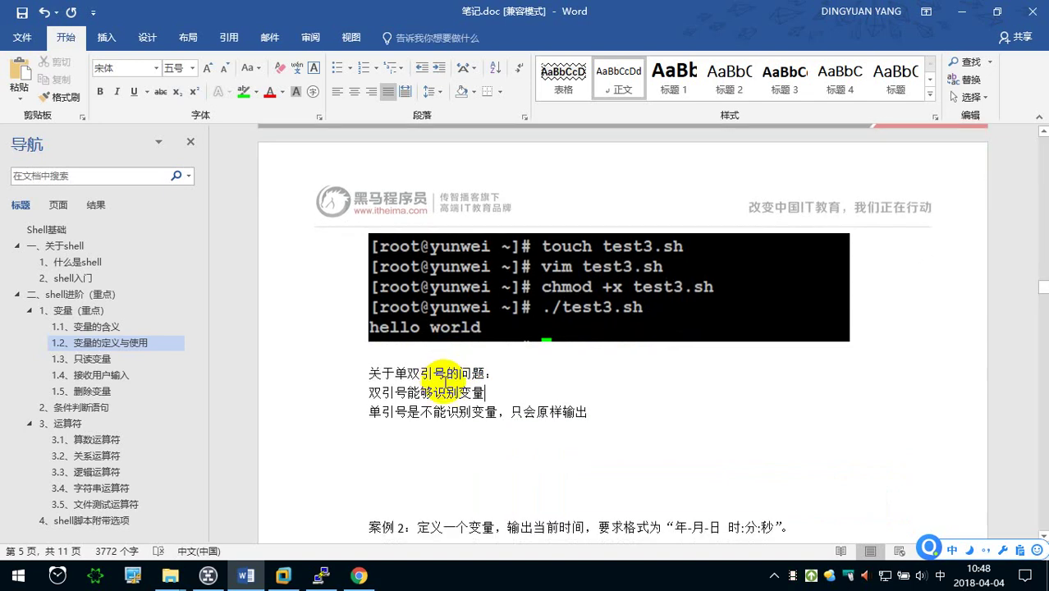
scroll(446, 382, down, 1)
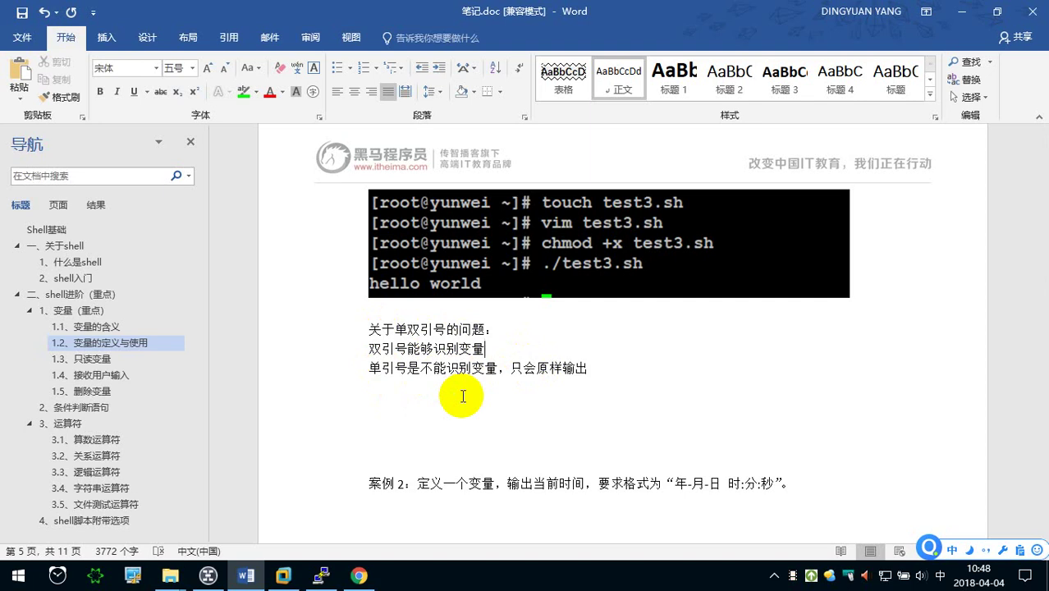
- Append ，双引号能够实现转义 after 变量 on the double-quote line
text(，)
text(shuangyinhao)
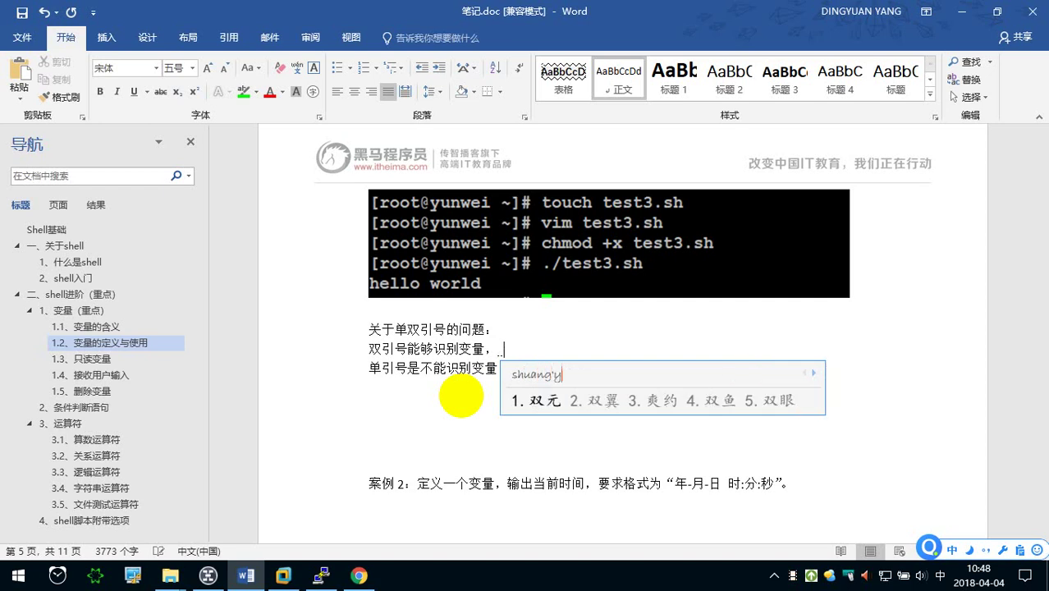
key(space)
text(nenggou)
key(space)
text(shixian)
key(space)
text(zhuanyi)
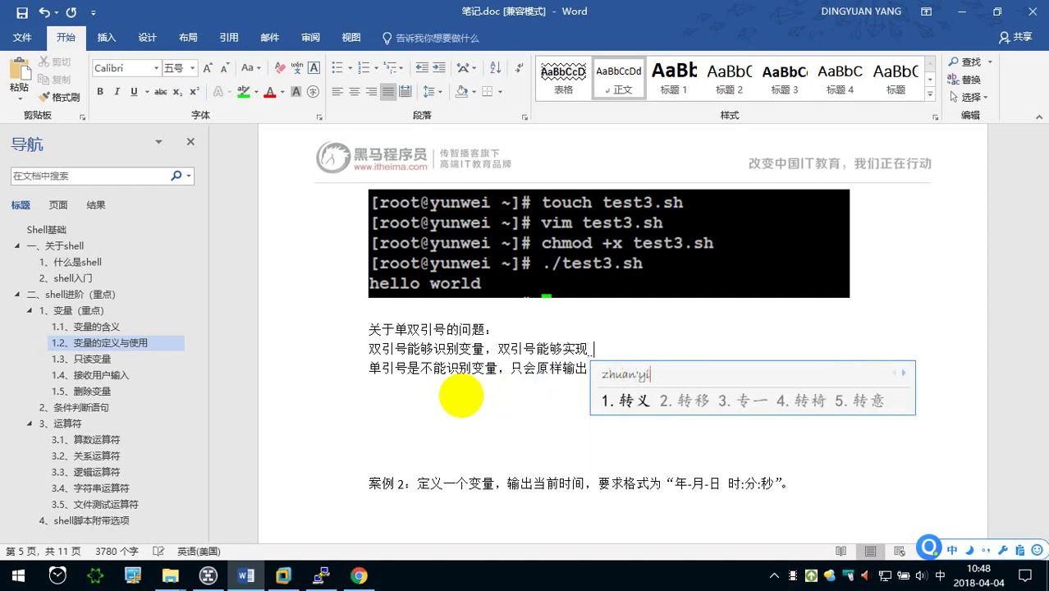
key(space)
- Append ，单引号是不能转义的 after 原样输出 and add blank lines below the note
click(610, 371)
text(,dansh)
key(BackSpace)
key(BackSpace)
key(BackSpace)
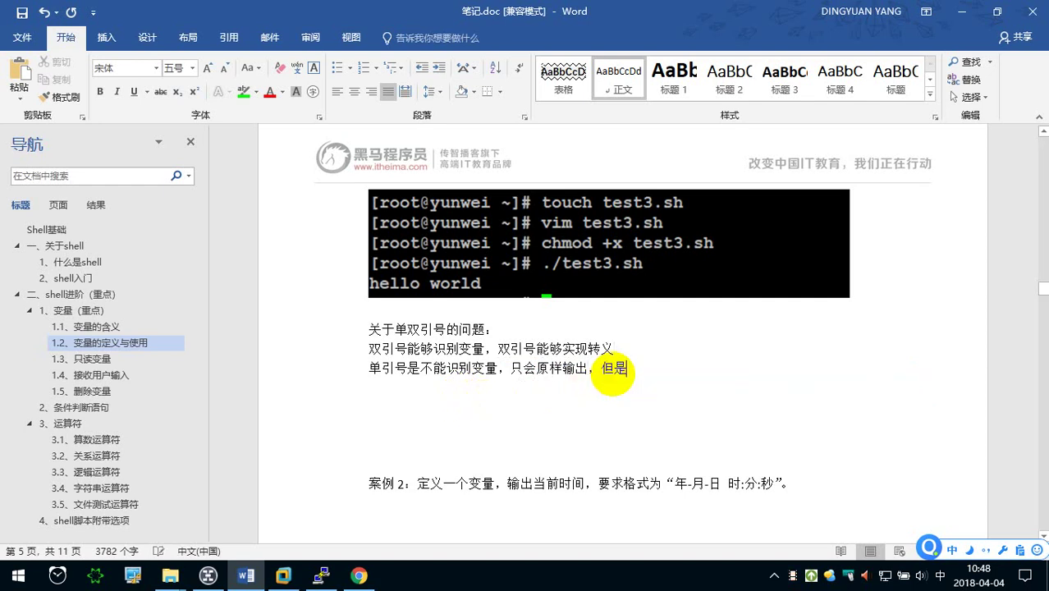
text(danyinhao shi buneng  )
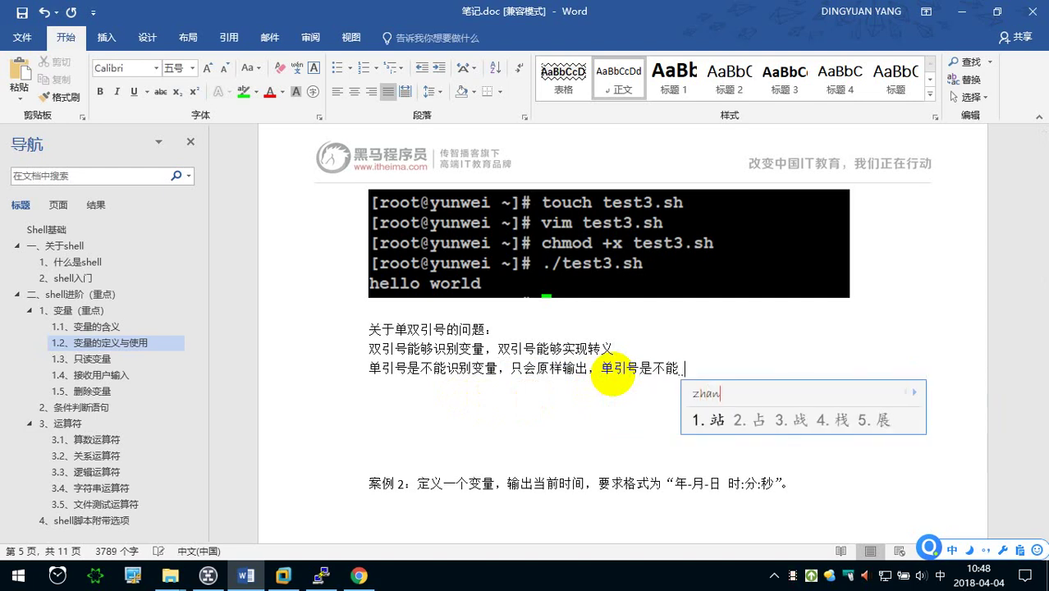
text(zhuanyi de)
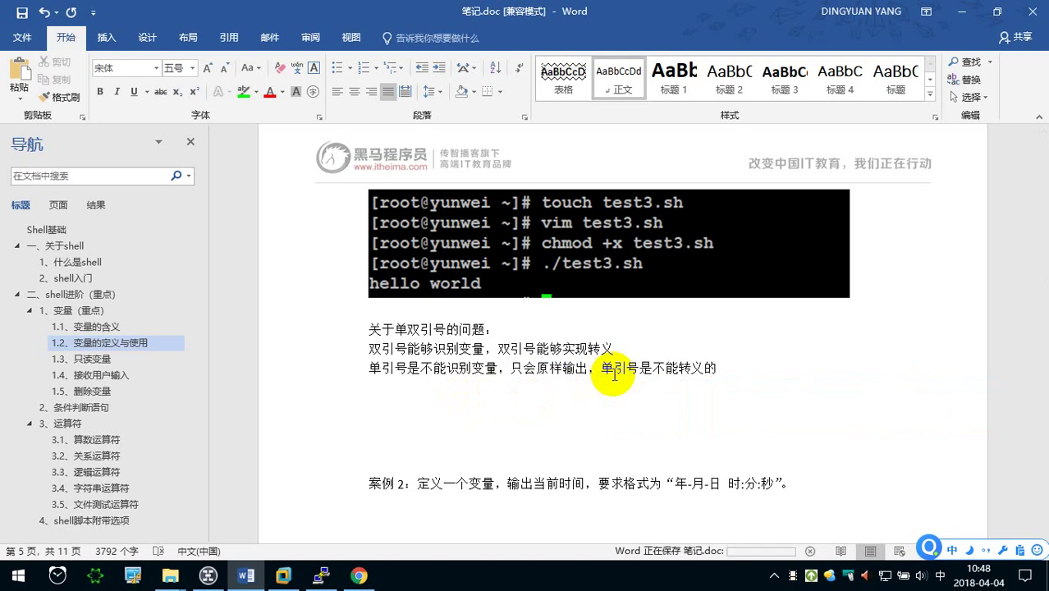
scroll(606, 366, down, 1)
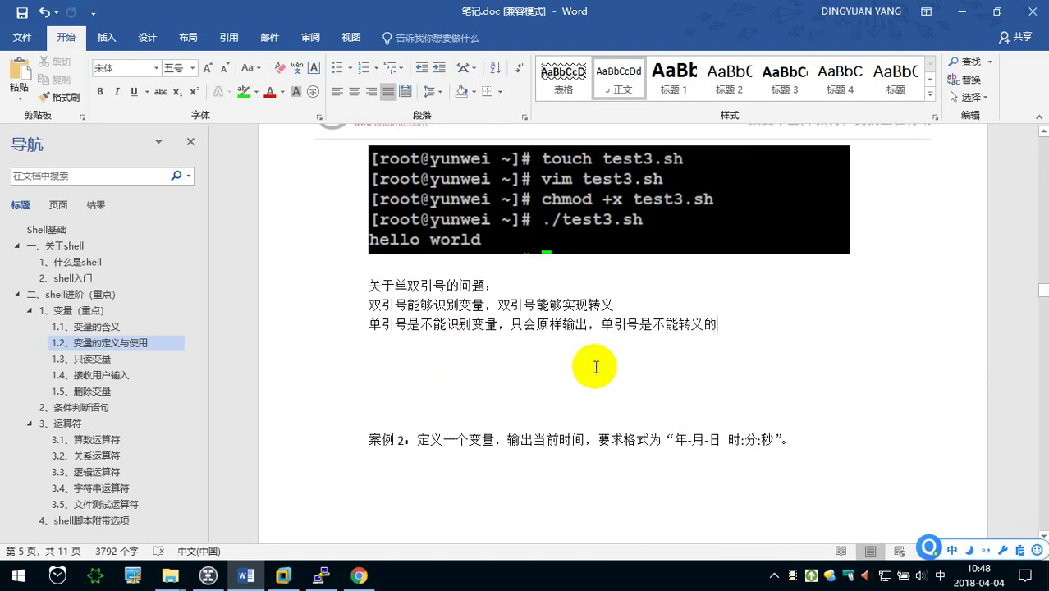
click(621, 305)
click(744, 334)
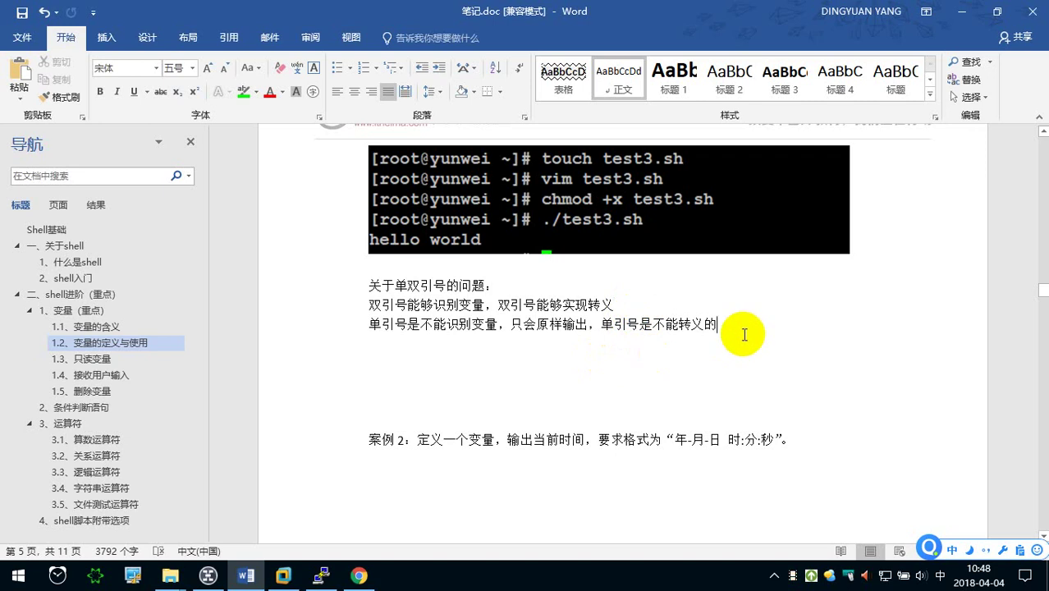
key(Return)
key(Return)
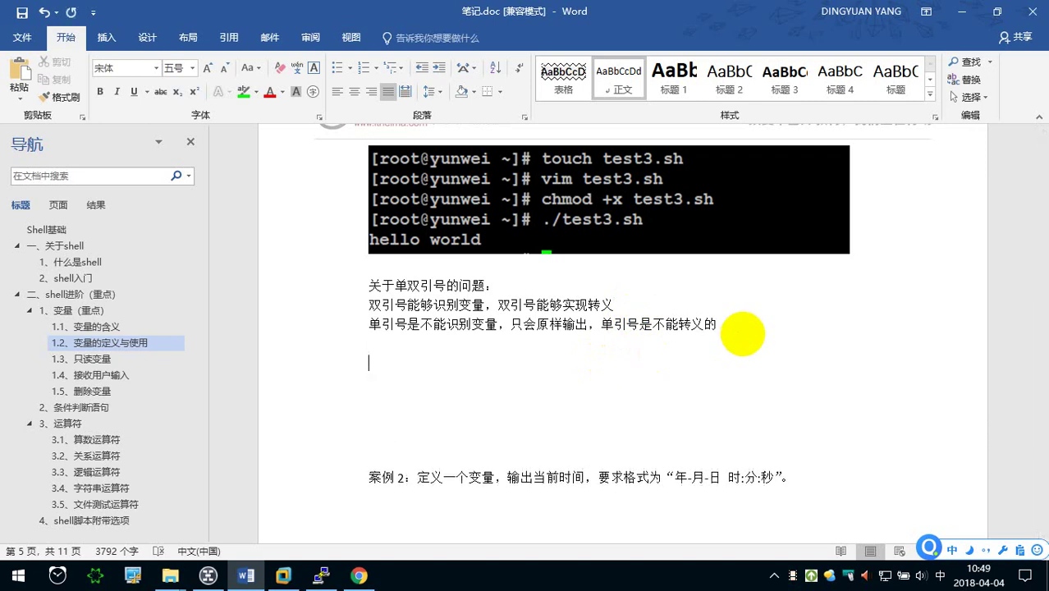
- Type the escape example \* on the blank line below the quotes note and select it
text(*)
text(、)
key(BackSpace)
key(shift)
text(\)
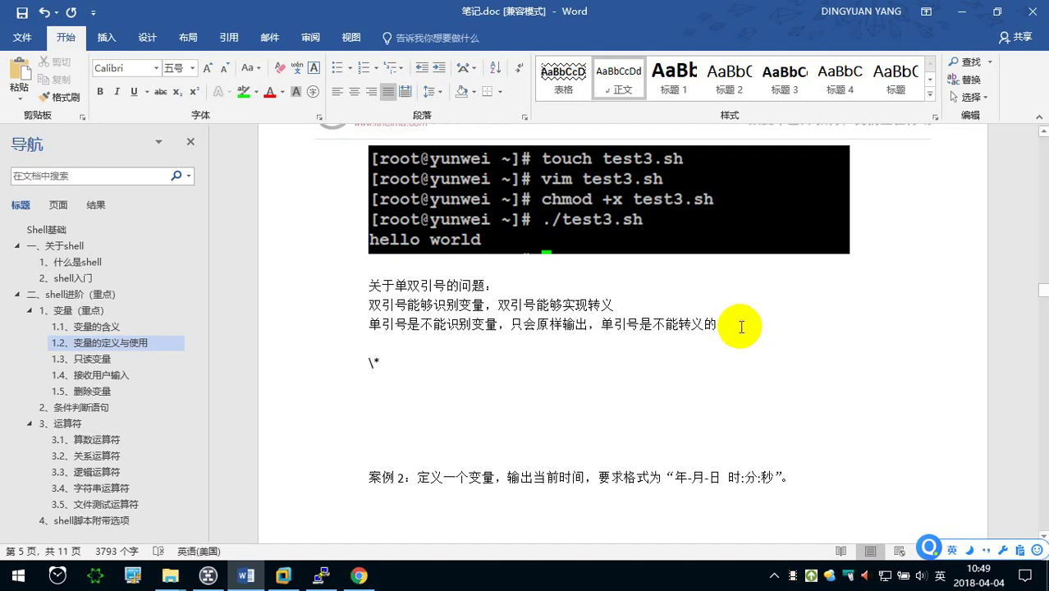
drag(407, 364, 347, 364)
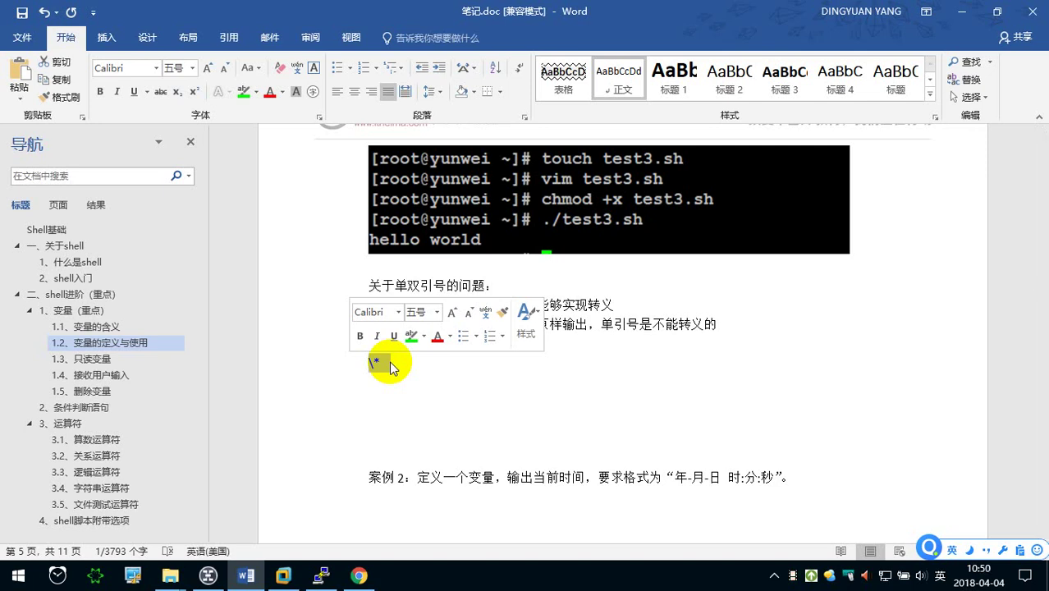
click(391, 367)
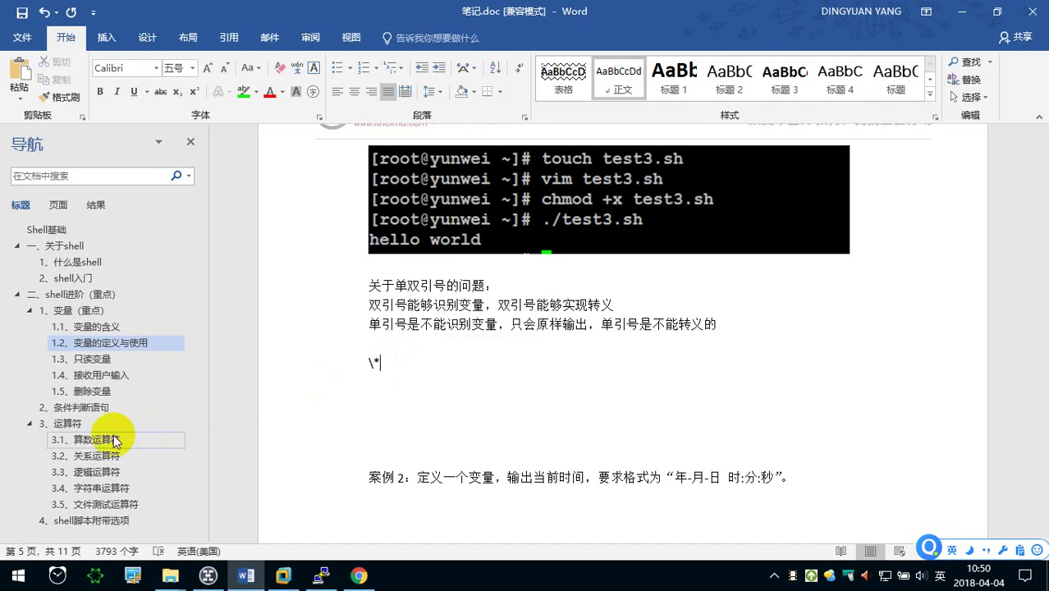
click(107, 438)
scroll(591, 320, down, 1)
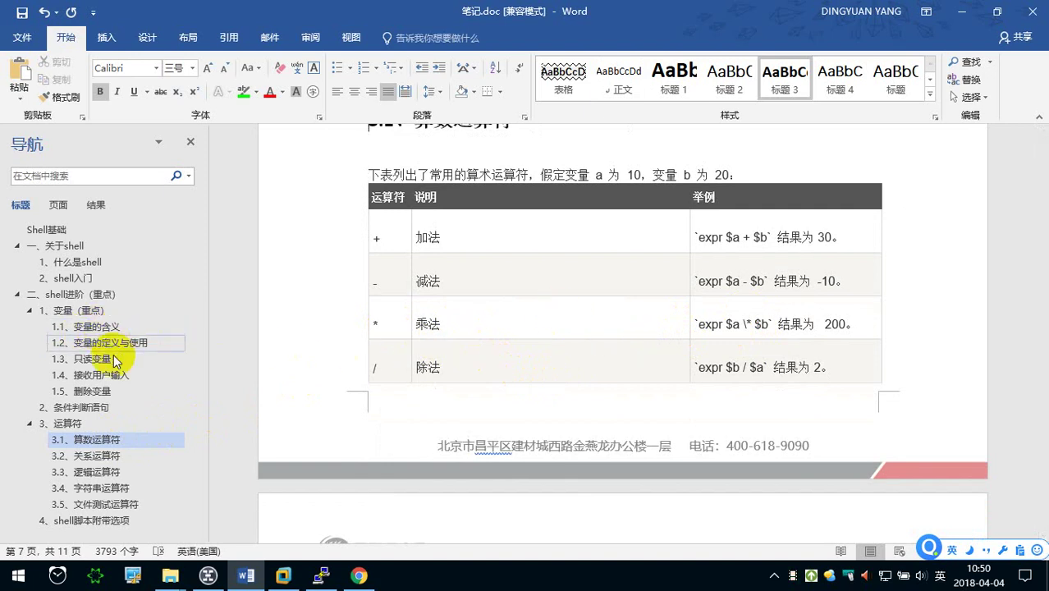
click(91, 342)
scroll(520, 361, down, 5)
scroll(520, 361, down, 5)
scroll(520, 361, down, 5)
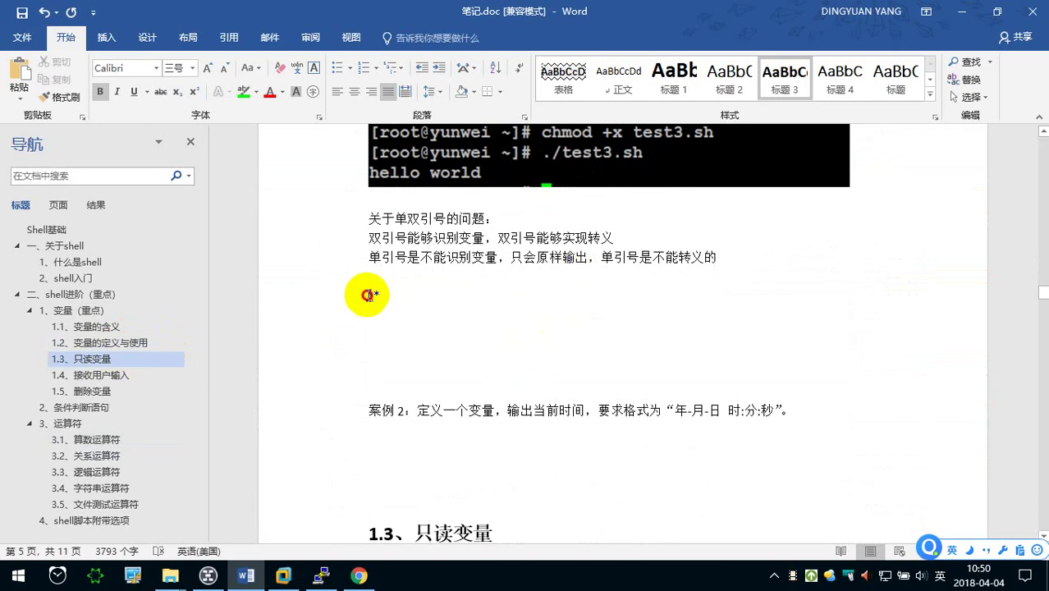
drag(367, 295, 392, 295)
key(ctrl+c)
- Remove the \* line and fold it into the double-quote line as （类似于"\*"）
key(BackSpace)
key(BackSpace)
click(615, 238)
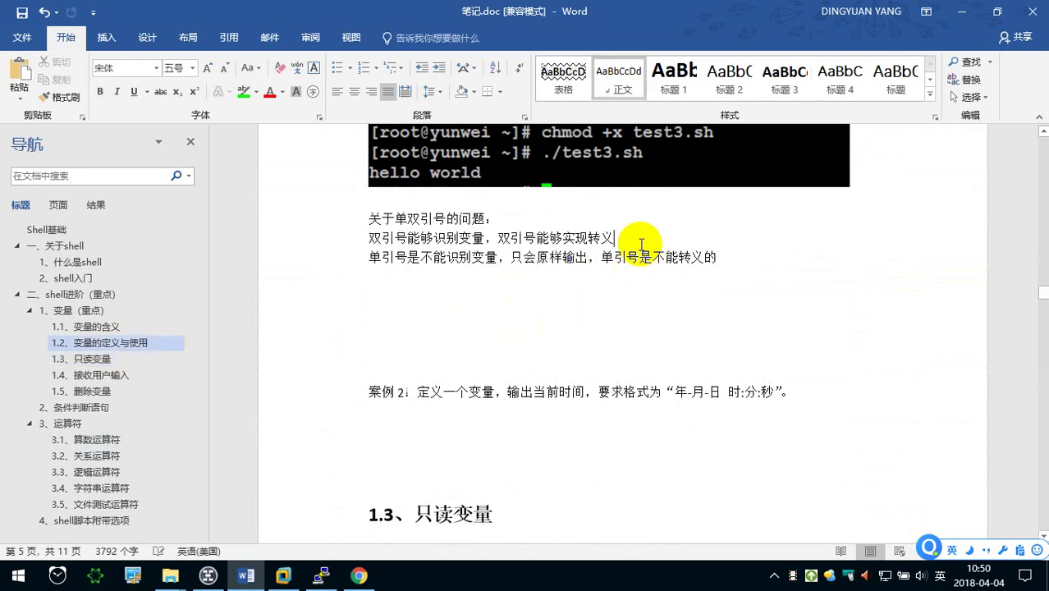
text(()
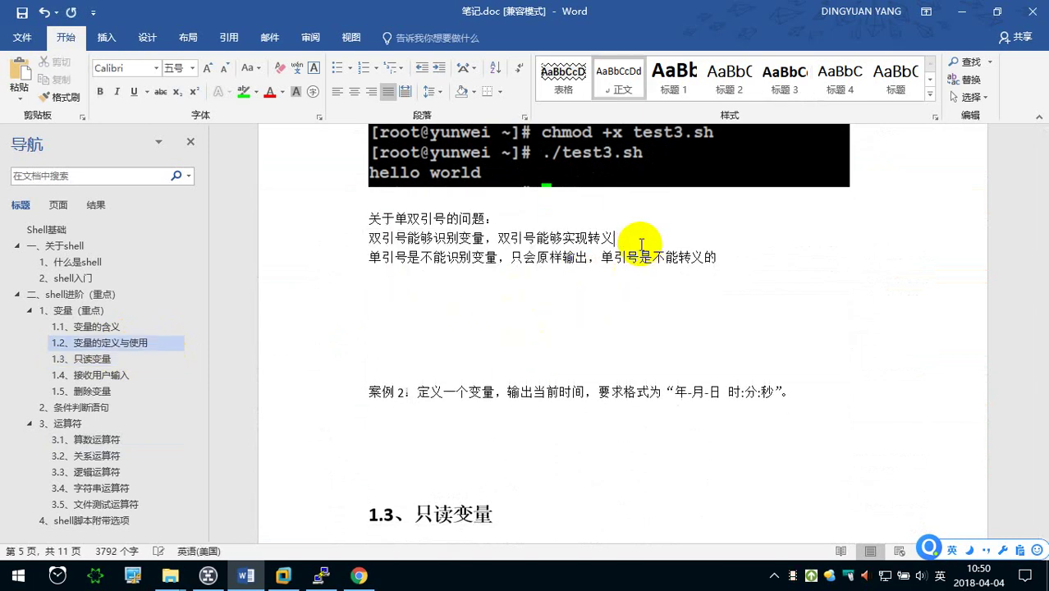
key(shift)
text(leisiyu)
key(space)
text(")
key(ctrl+v)
key(Left)
key(Left)
key(Right)
key(Delete)
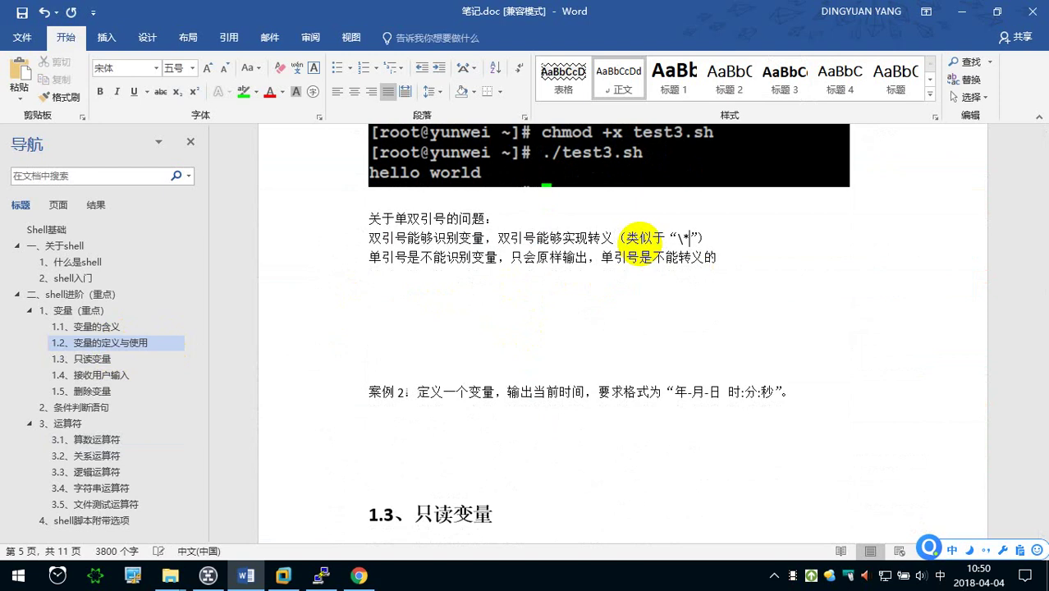
- Bold the three quote lines and delete the empty lines above Case 2
click(722, 257)
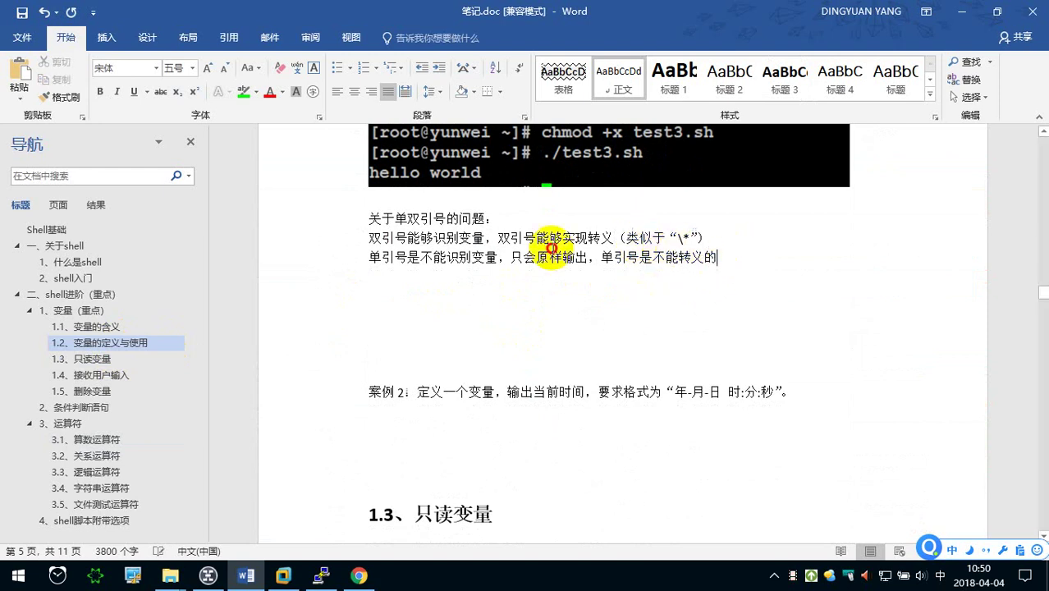
shift+click(367, 218)
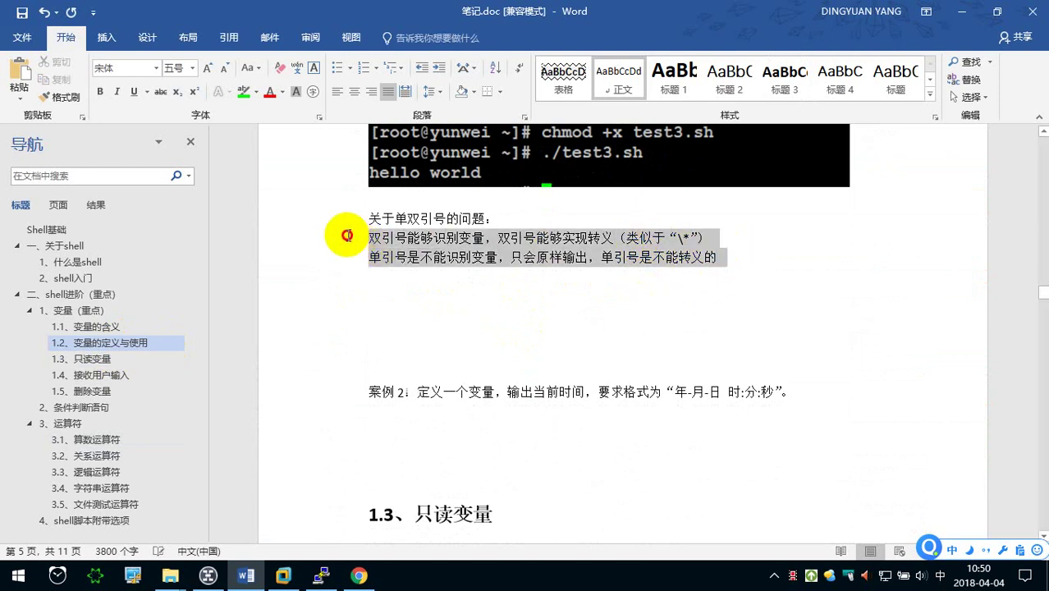
click(97, 93)
click(416, 289)
click(412, 350)
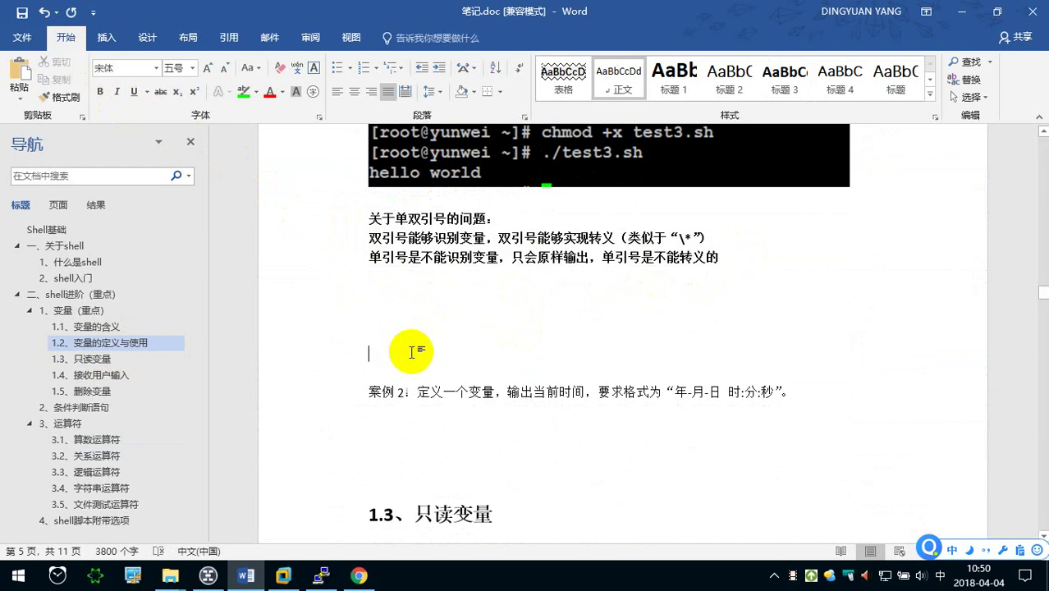
key(BackSpace)
key(BackSpace)
key(BackSpace)
key(BackSpace)
key(BackSpace)
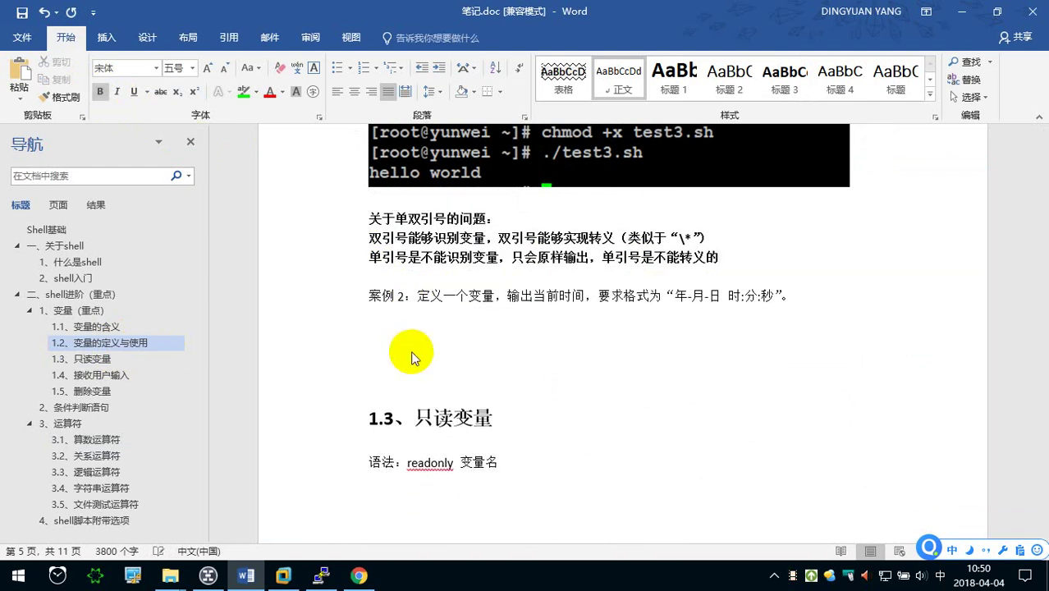
scroll(410, 329, down, 1)
key(Up)
key(Up)
key(Up)
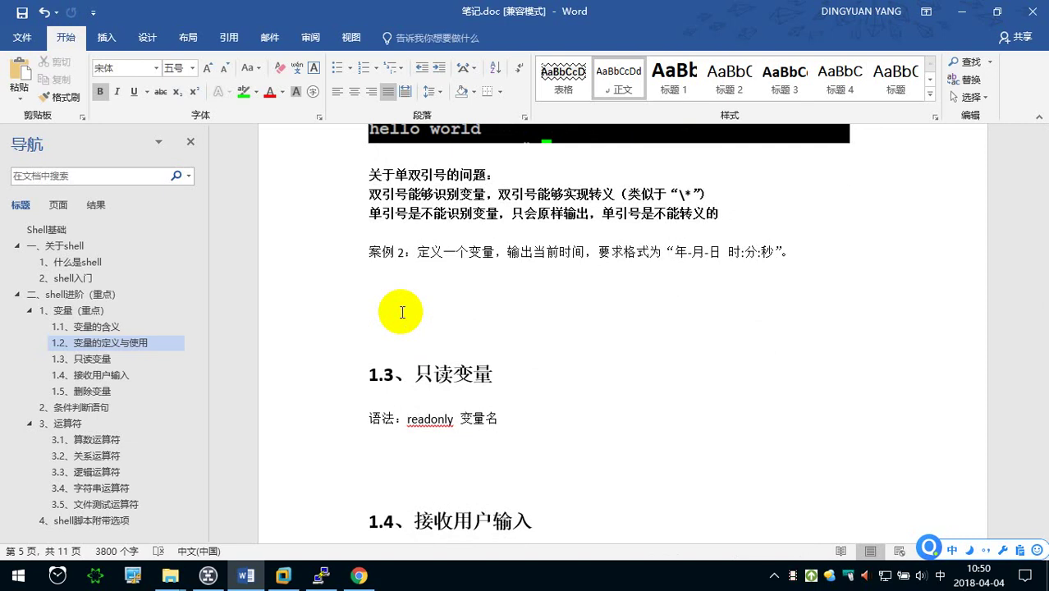
click(384, 276)
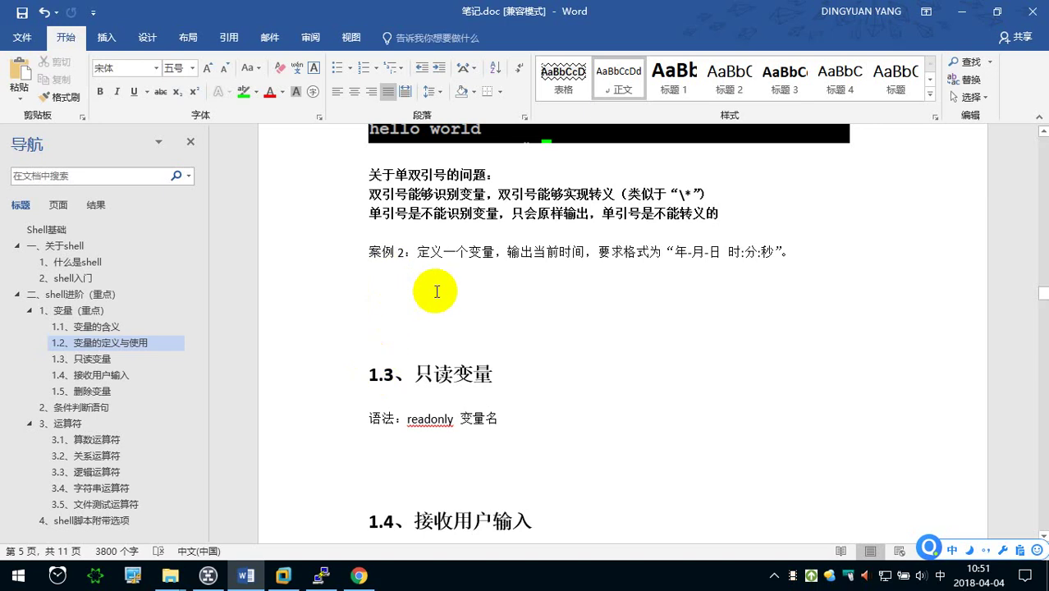
click(321, 576)
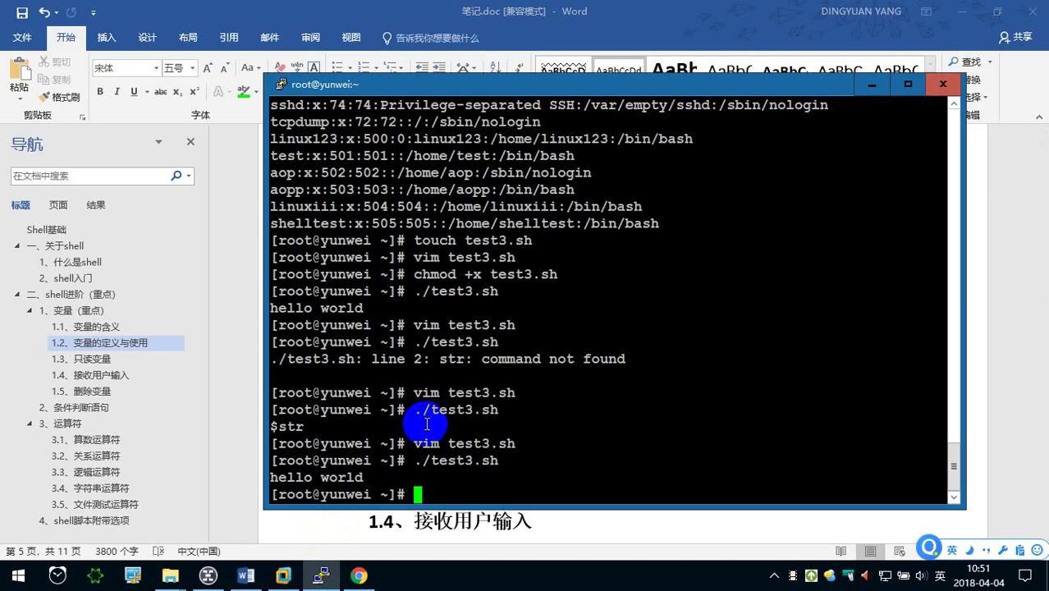
text(date +)
text(")
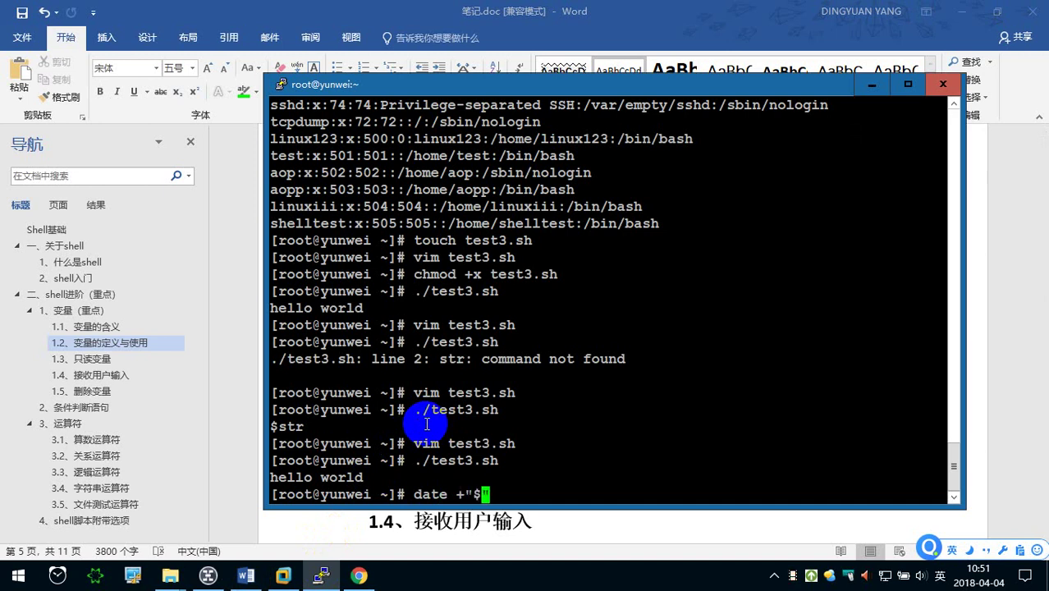
text(%F %T")
key(Return)
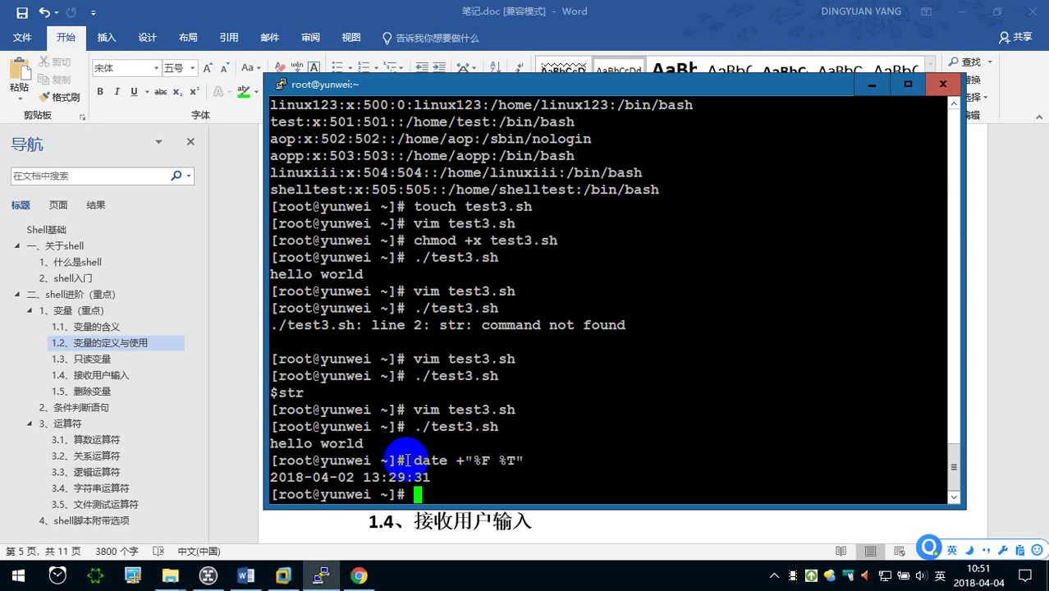
- Create test4.sh with touch, open it in vim, and write #!/bin/bash as line 1
text(touch test4.sh)
key(Return)
text(vim ./test)
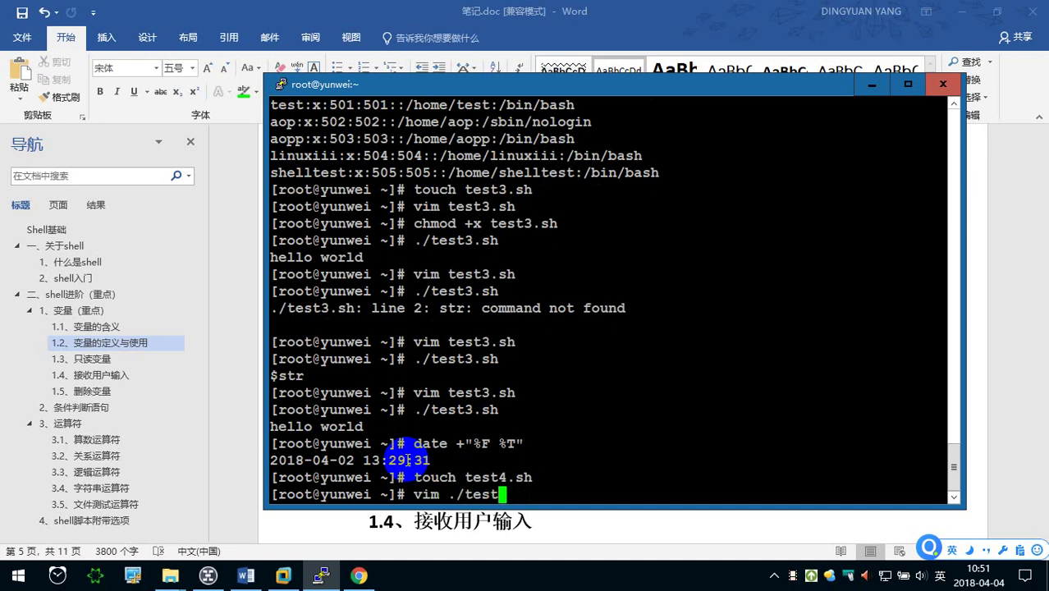
text(4)
key(Tab)
key(Return)
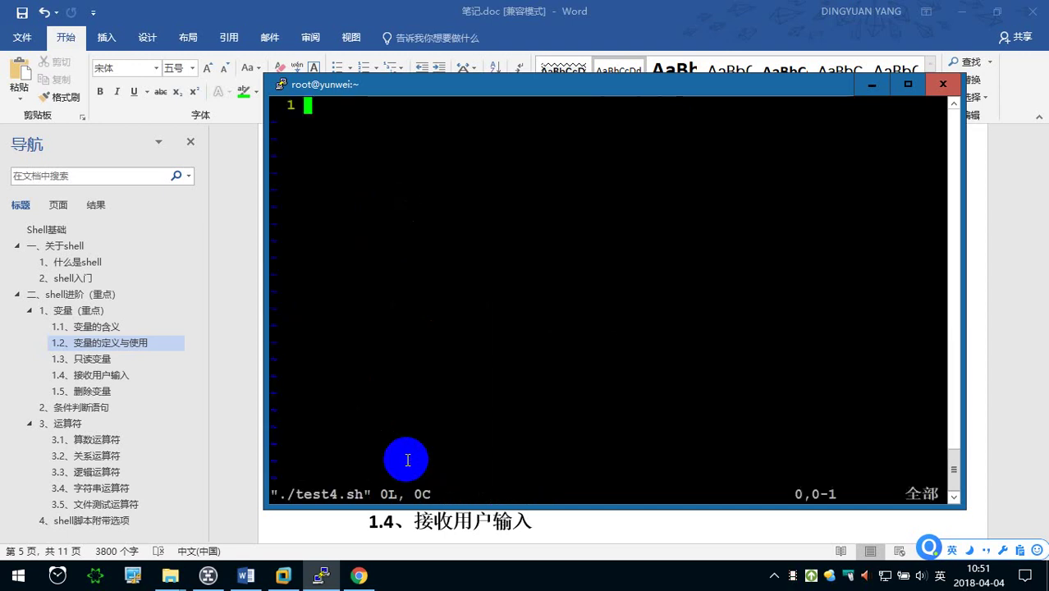
text(i#)
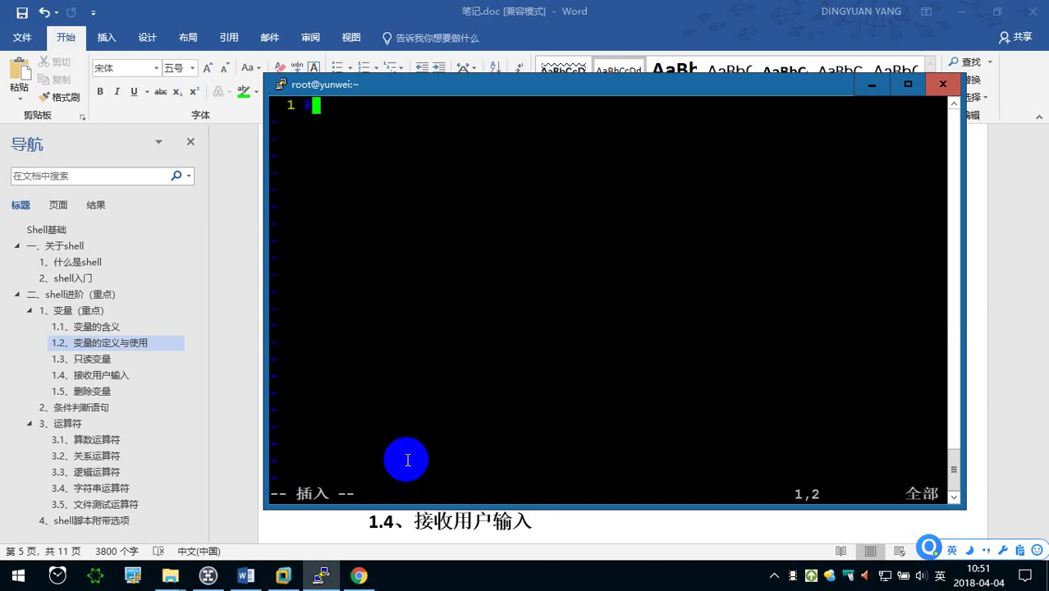
text(!/bin/s)
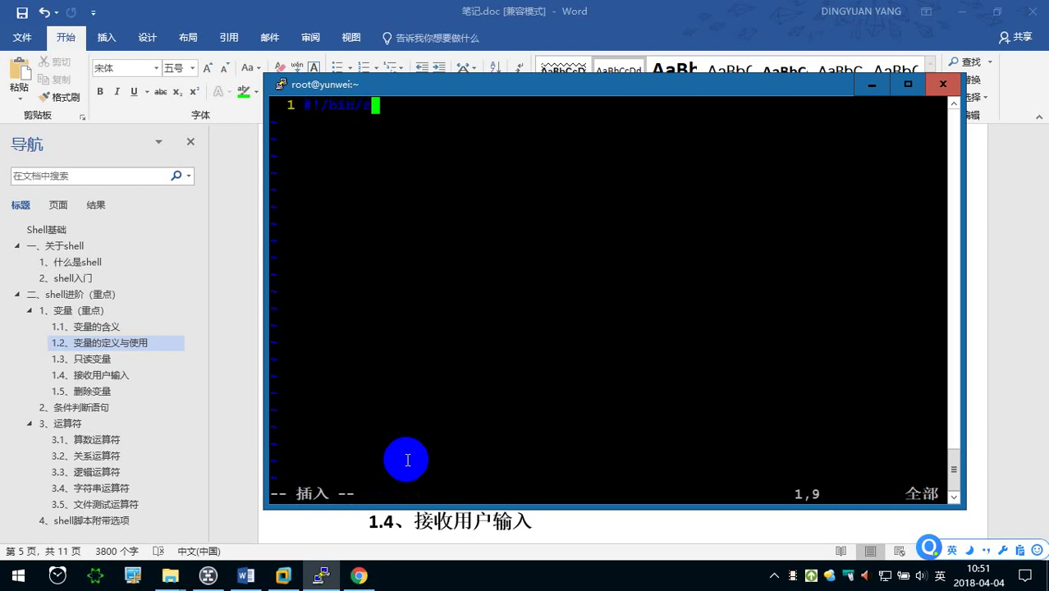
key(BackSpace)
text(bash)
key(Return)
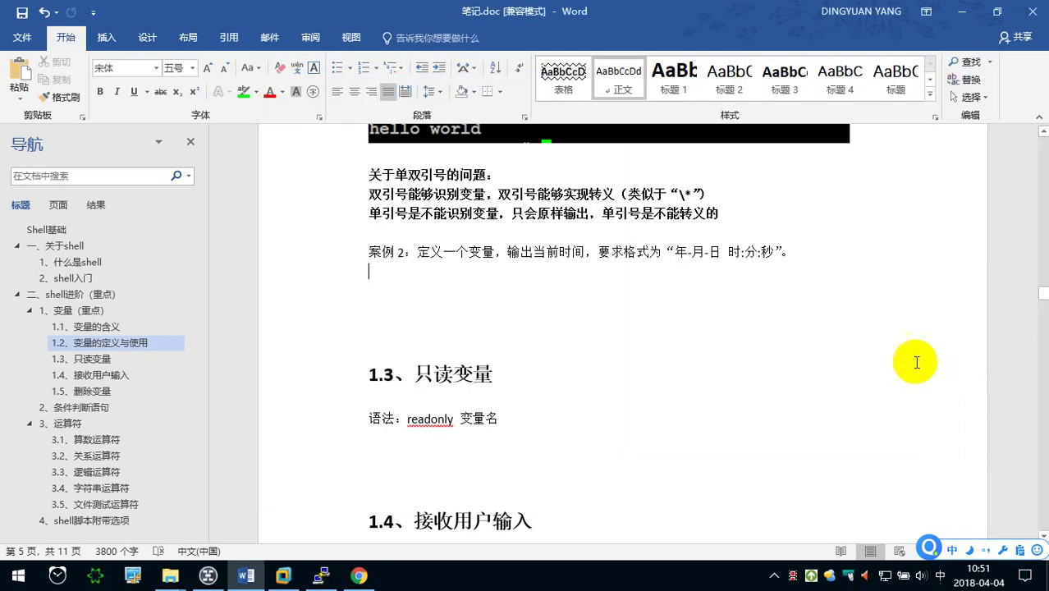
- Begin line 2 of test4.sh with the variable name dt=, replacing the first shijian= attempt
click(986, 368)
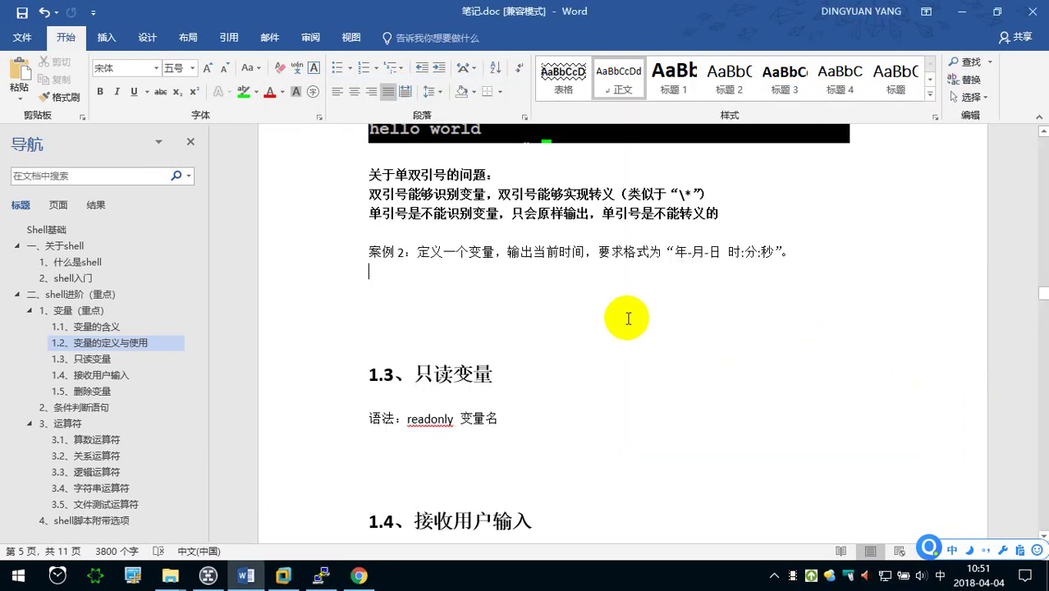
click(321, 575)
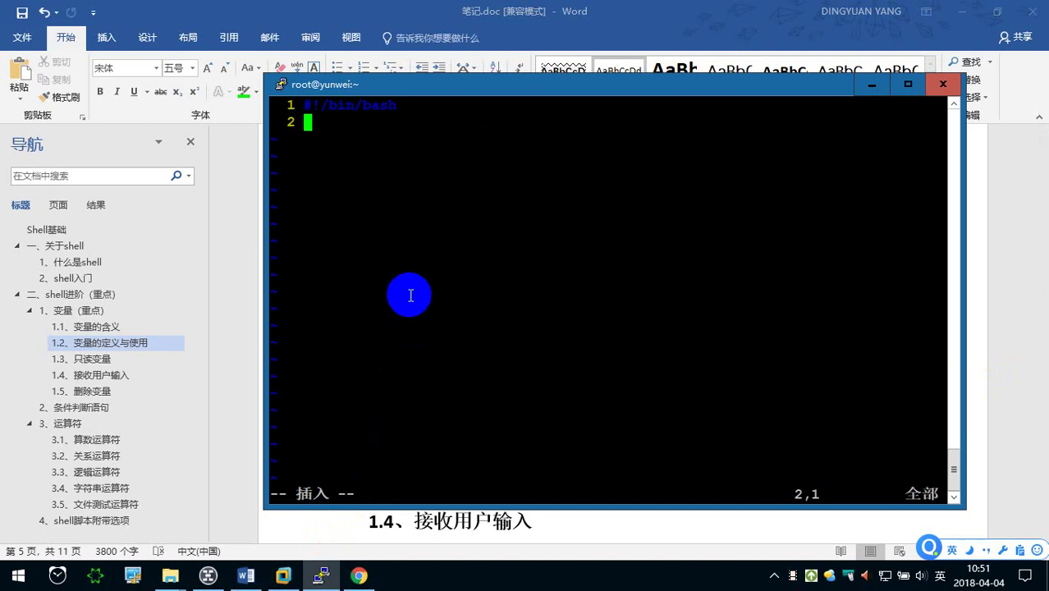
text(shijian)
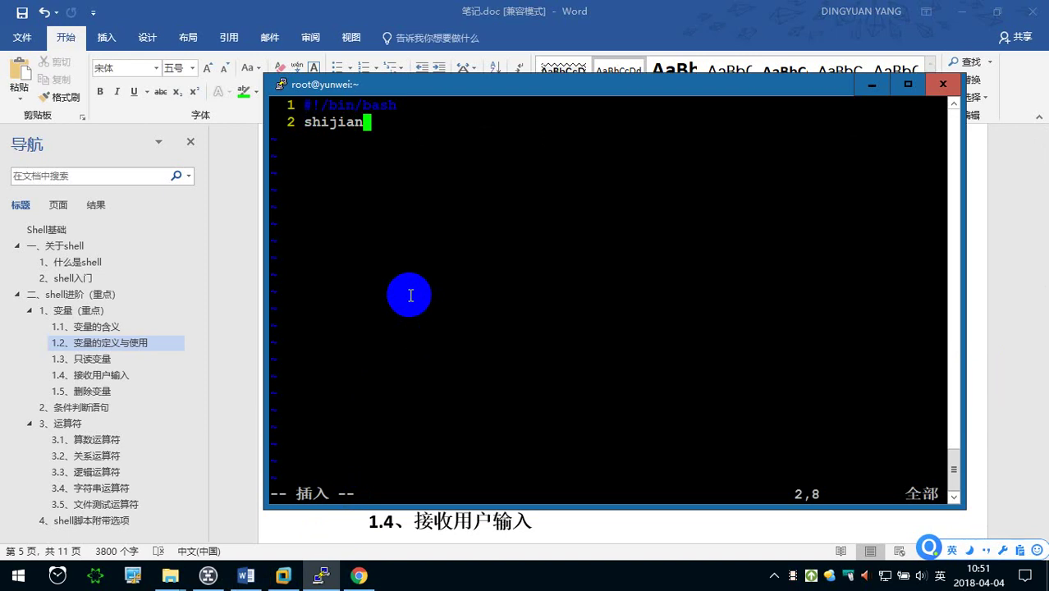
text(=)
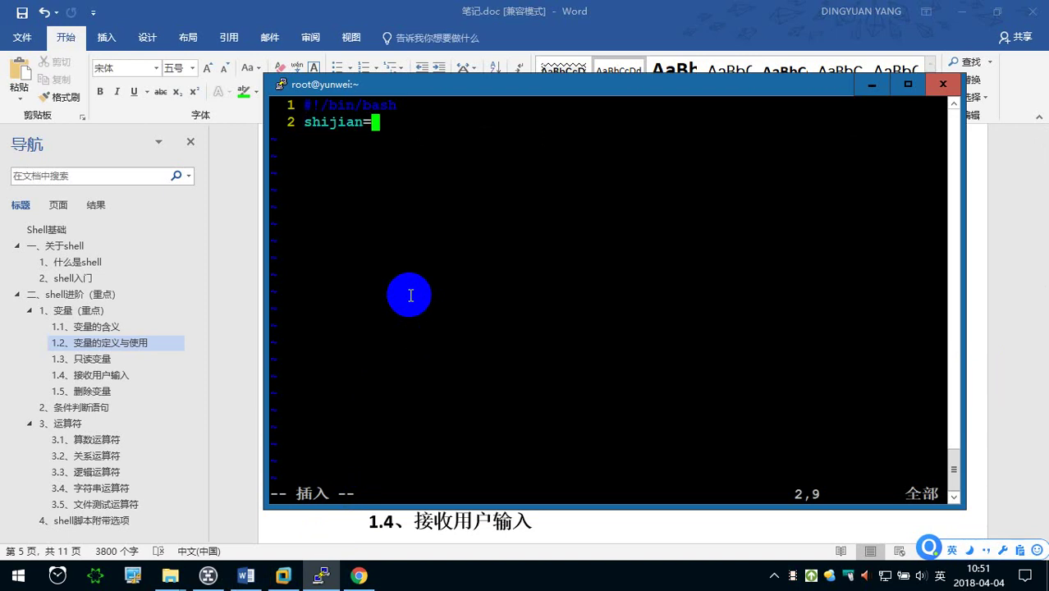
key(BackSpace)
key(BackSpace)
key(BackSpace)
key(BackSpace)
key(BackSpace)
key(BackSpace)
key(BackSpace)
key(BackSpace)
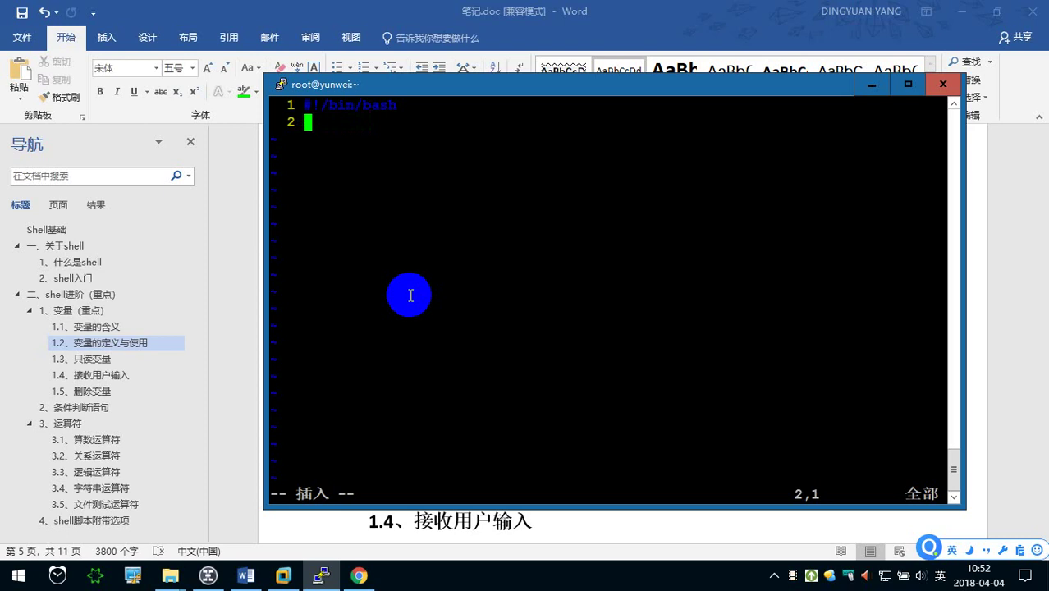
text(date)
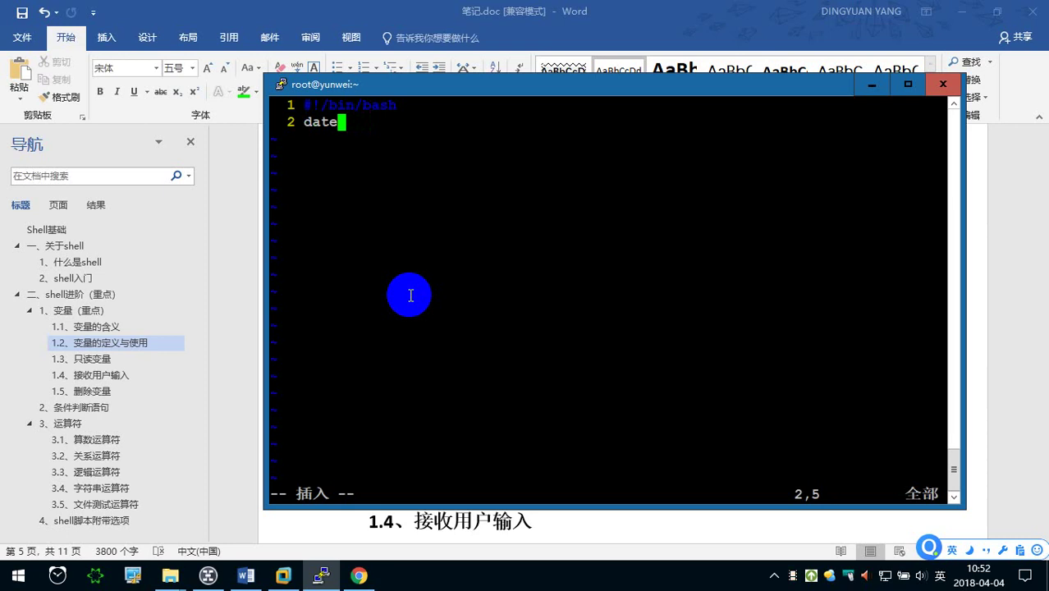
key(BackSpace)
key(BackSpace)
key(BackSpace)
text(t)
text(=)
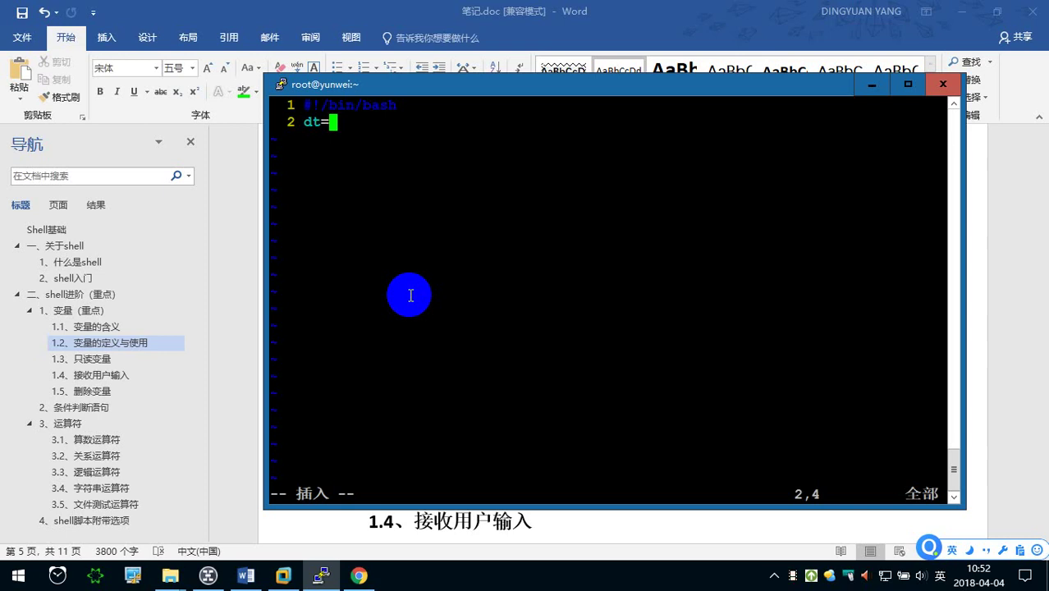
- Complete line 2 as dt=date +"%F %T" and add echo $dt as line 3
text(date)
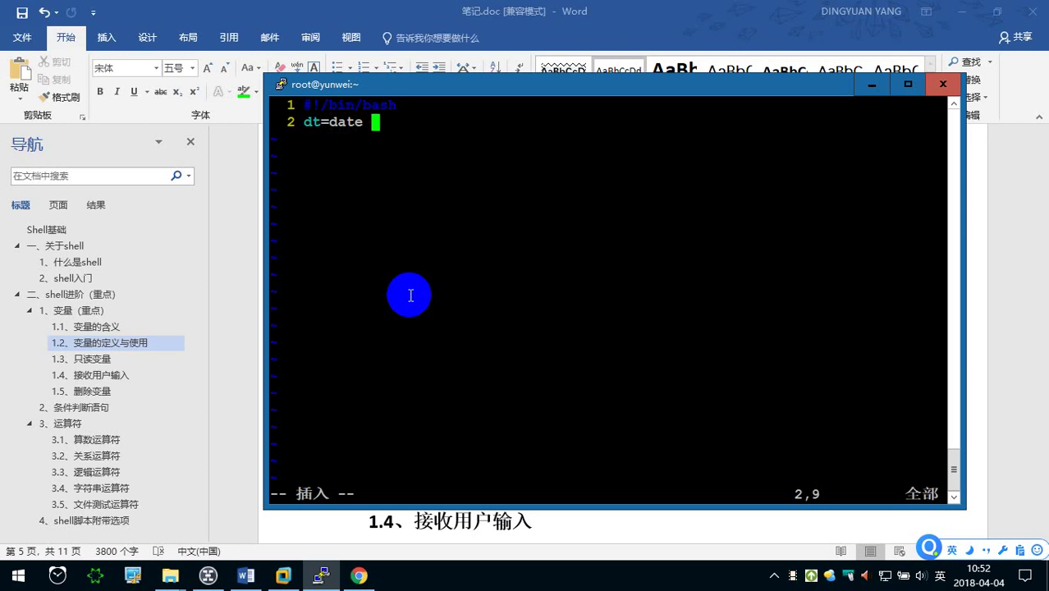
text( +)
text("")
key(Left)
text(%)
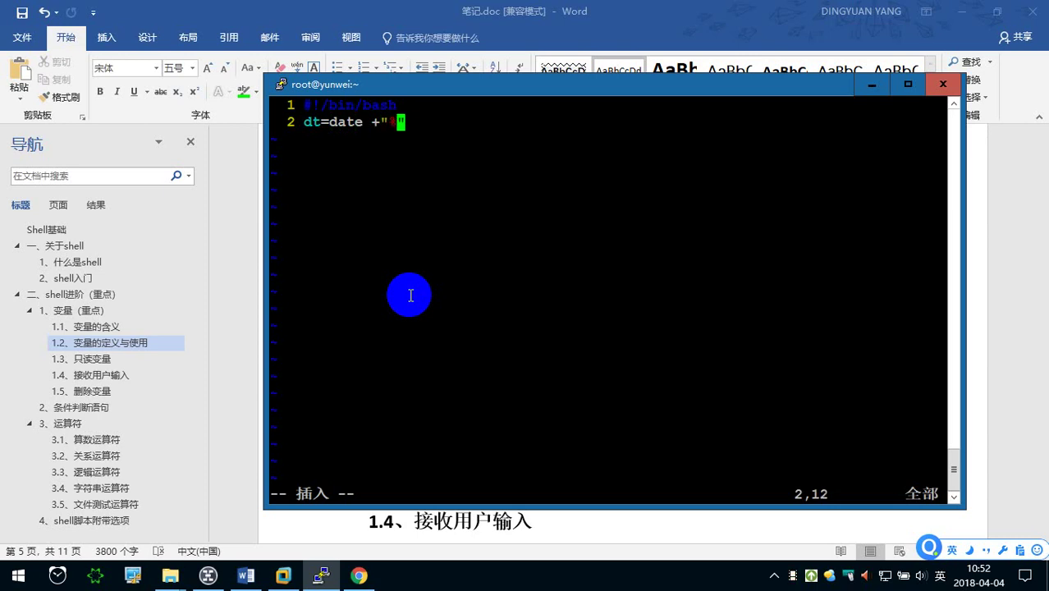
text(F %T)
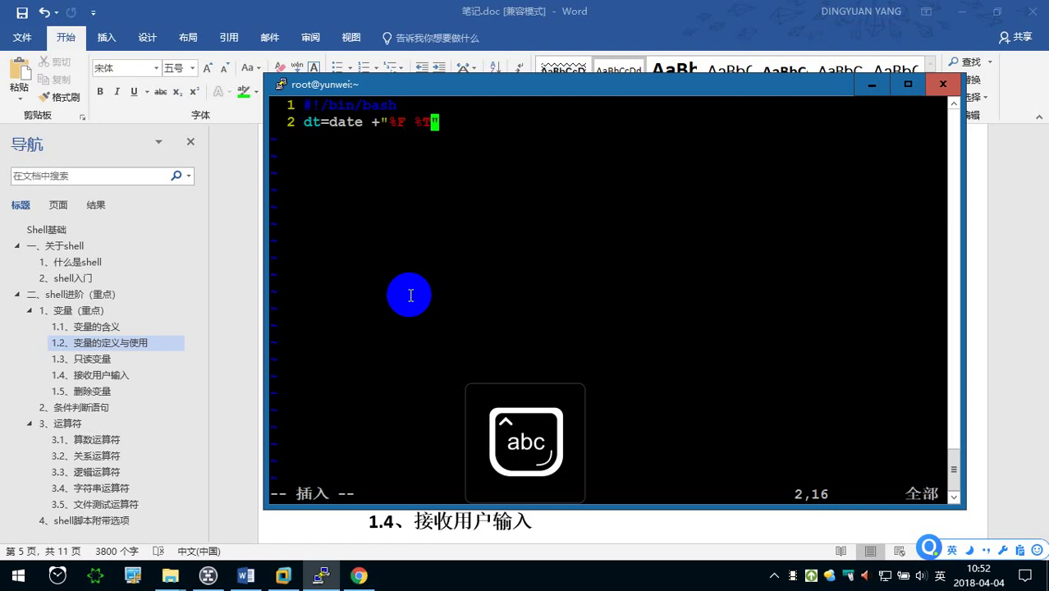
key(Right)
key(Return)
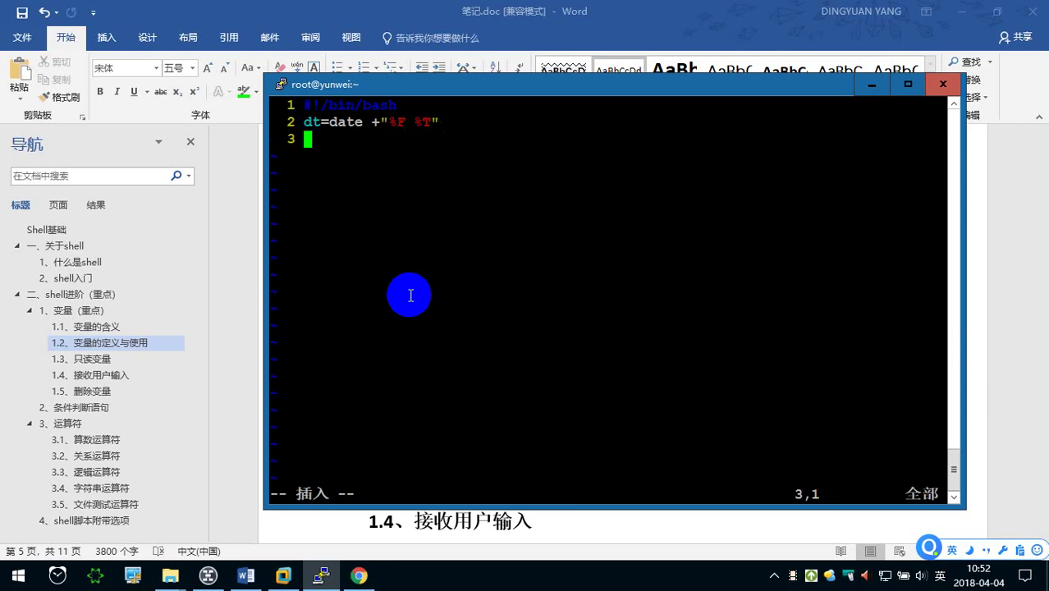
text(echo $)
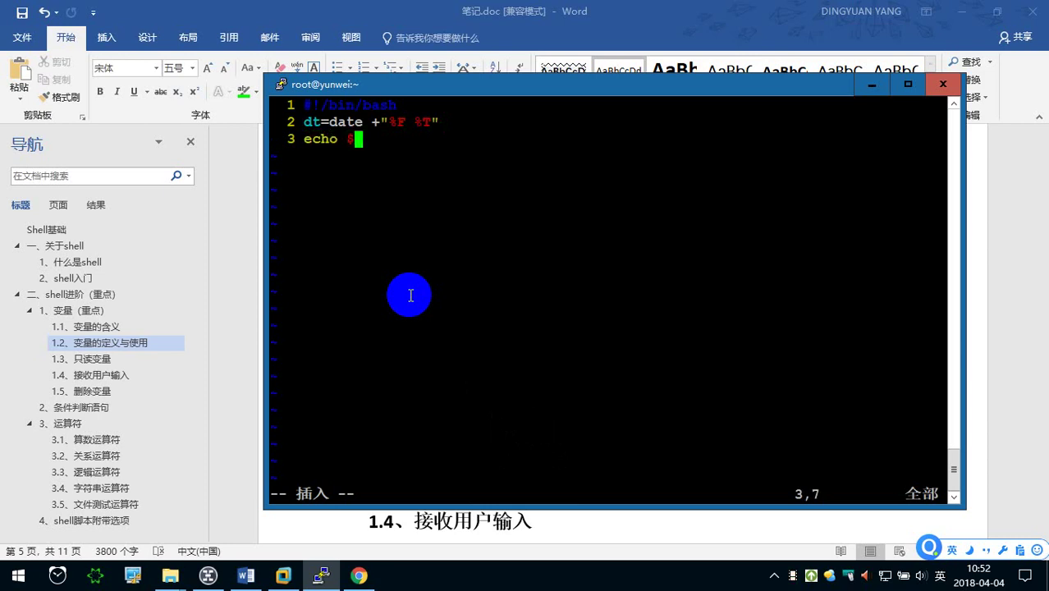
text(dt)
key(Escape)
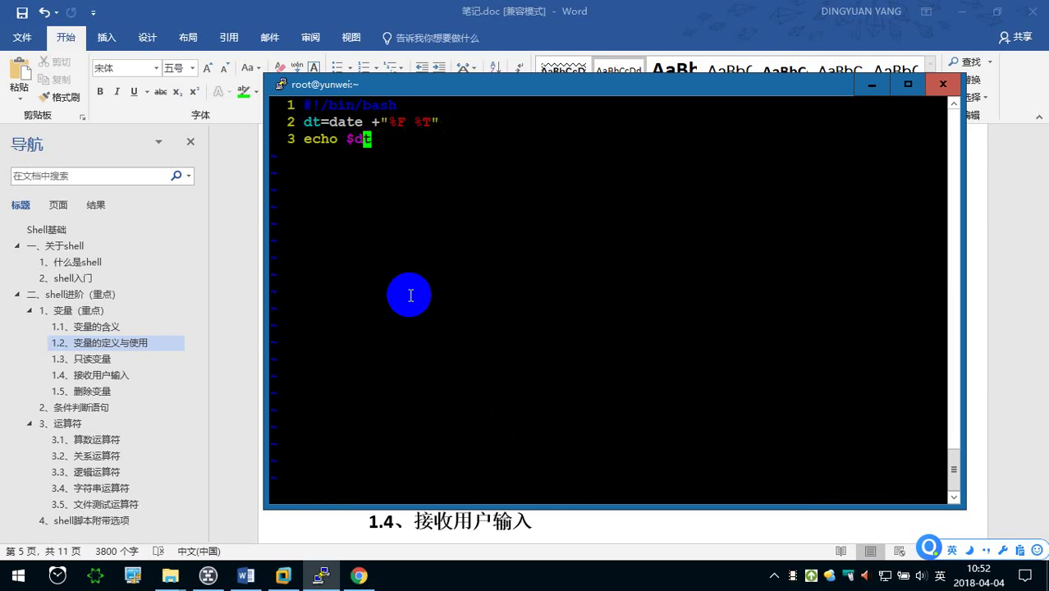
- Screenshot the three script lines, save test4.sh with :wq, and start typing chmod +x ./test4
key(ctrl+alt+a)
drag(274, 95, 522, 152)
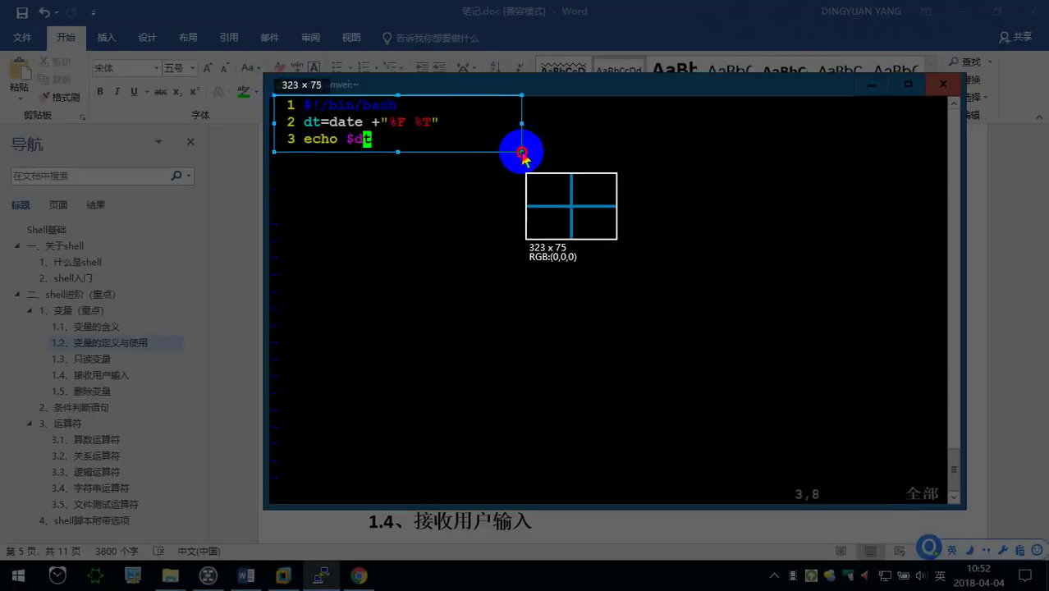
click(509, 167)
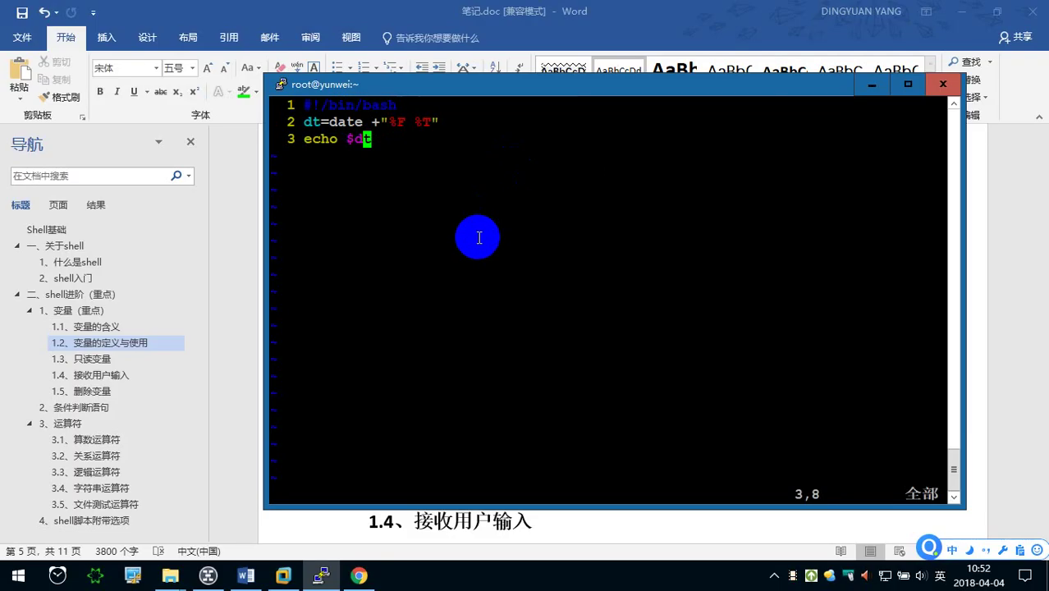
text(:wq)
key(Return)
text(chmod +x ./test)
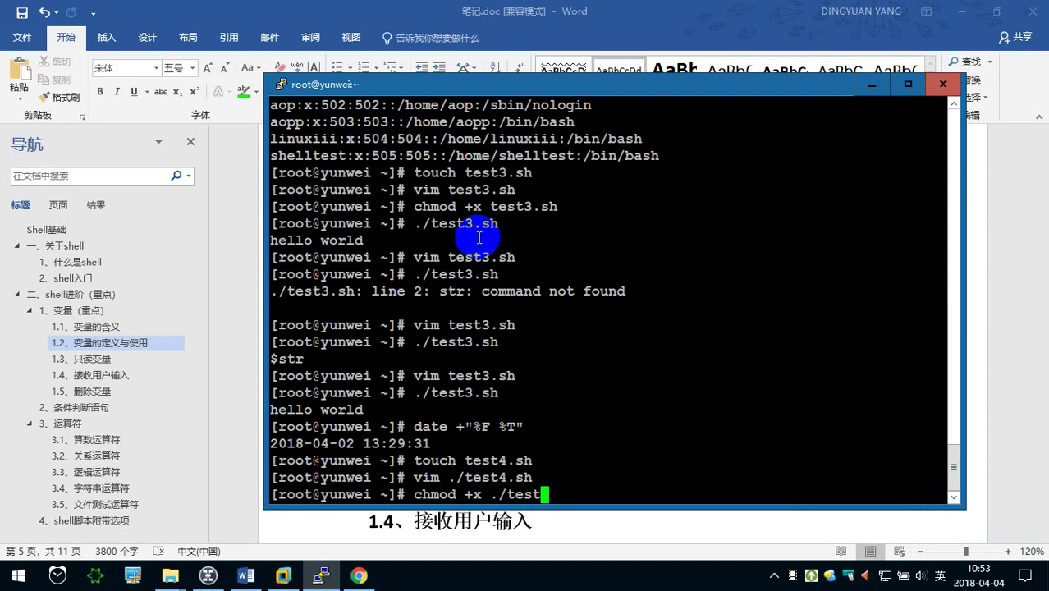
text(4)
- Make test4.sh executable and run it, which fails with '+%F %T: command not found', then reopen it in vim
key(Tab)
key(Return)
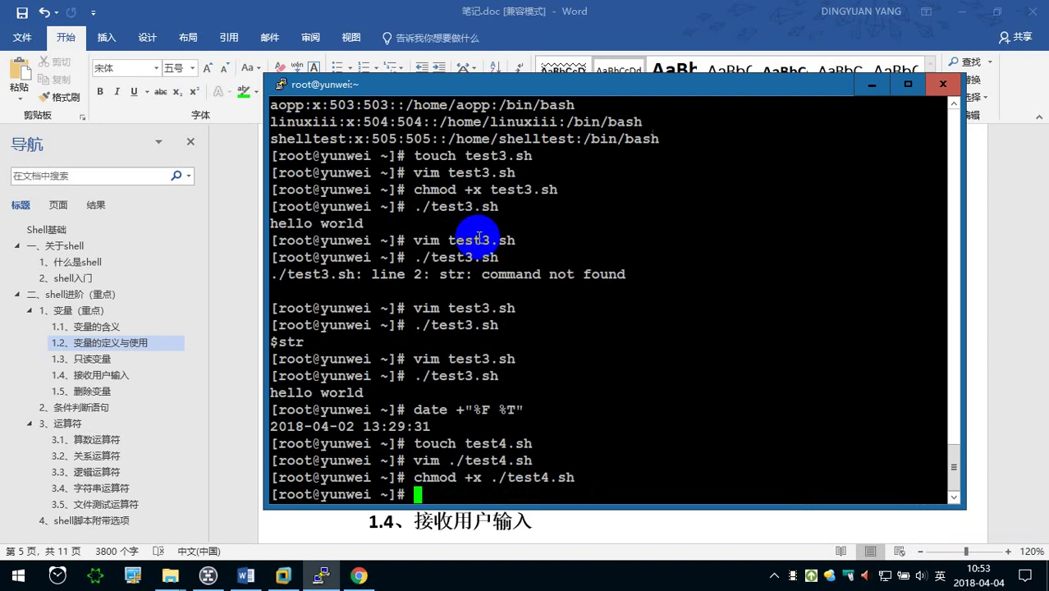
text(./)
text(test)
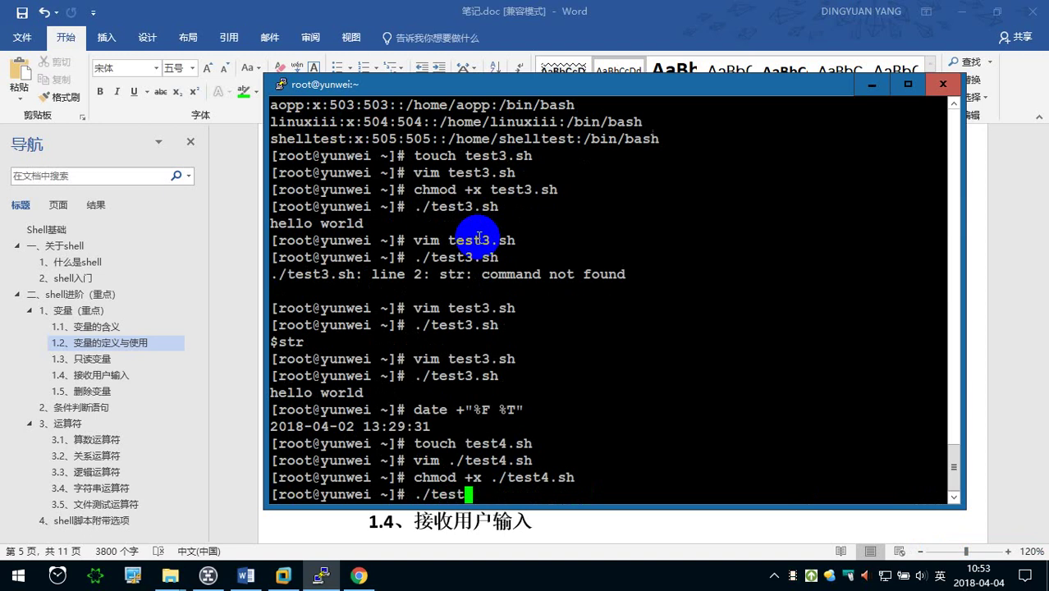
text(4)
key(Tab)
key(Return)
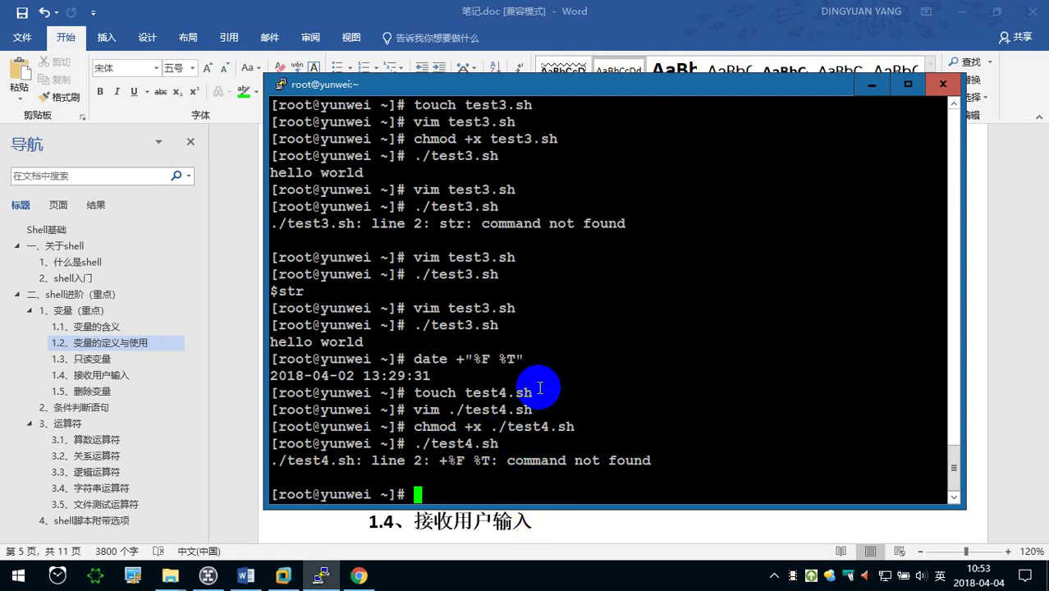
key(Up)
key(Up)
key(Up)
key(Return)
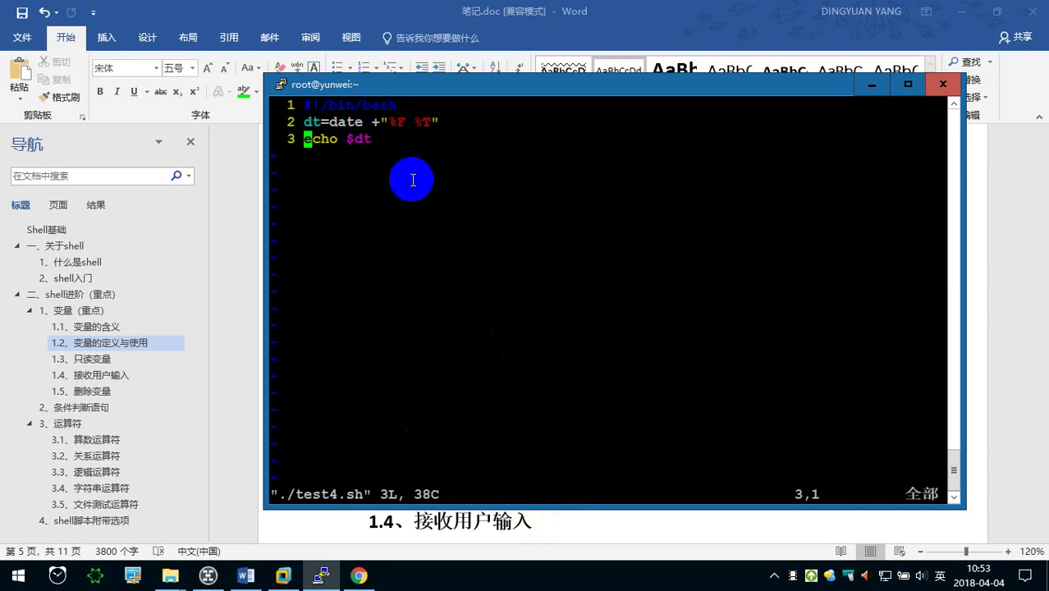
- Rewrite line 2 as dt="date +'%F %T'", with the whole date command in double quotes
key(Up)
key(Right)
key(Right)
key(Right)
key(Right)
key(Right)
key(Right)
key(Right)
key(Right)
key(Left)
key(Left)
key(Left)
key(Left)
key(Left)
key(a)
key(Left)
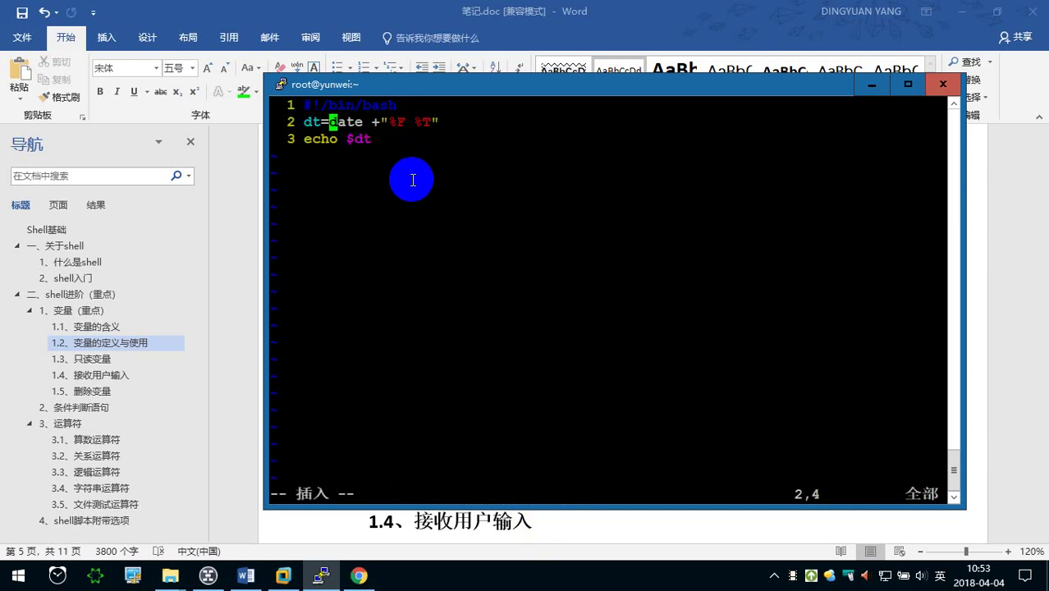
text(")
key(Right)
key(Right)
key(Right)
key(Right)
key(Right)
key(Right)
key(Right)
key(BackSpace)
key(Left)
key(Left)
key(Left)
key(Left)
key(Left)
key(Right)
key(Right)
key(Right)
key(Right)
key(Right)
text('")
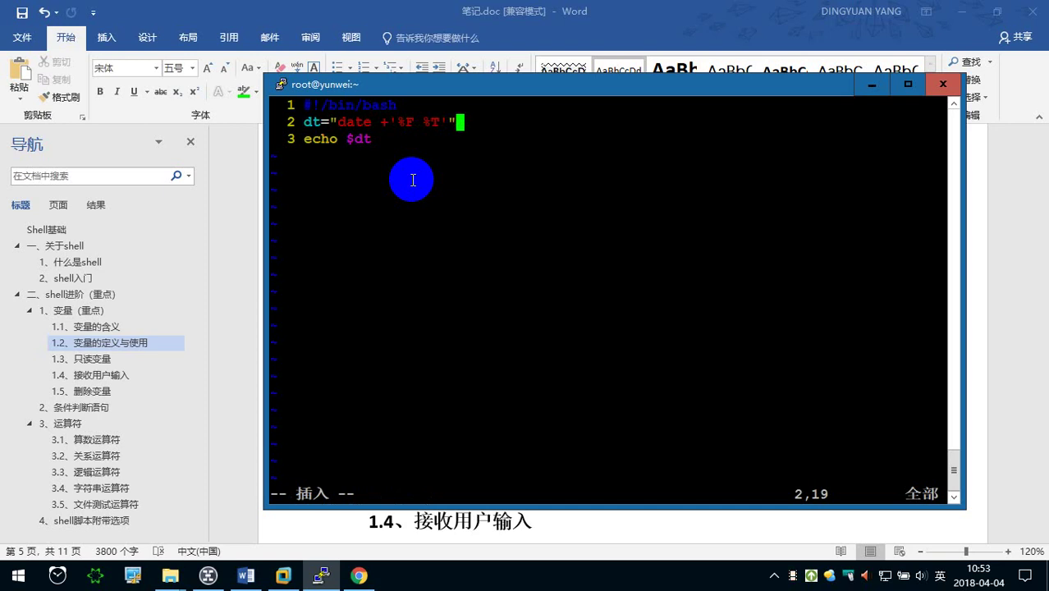
key(Escape)
- Screenshot the script, save with :x, and rerun test4.sh, which prints the literal text date +'%F %T'
text(:x)
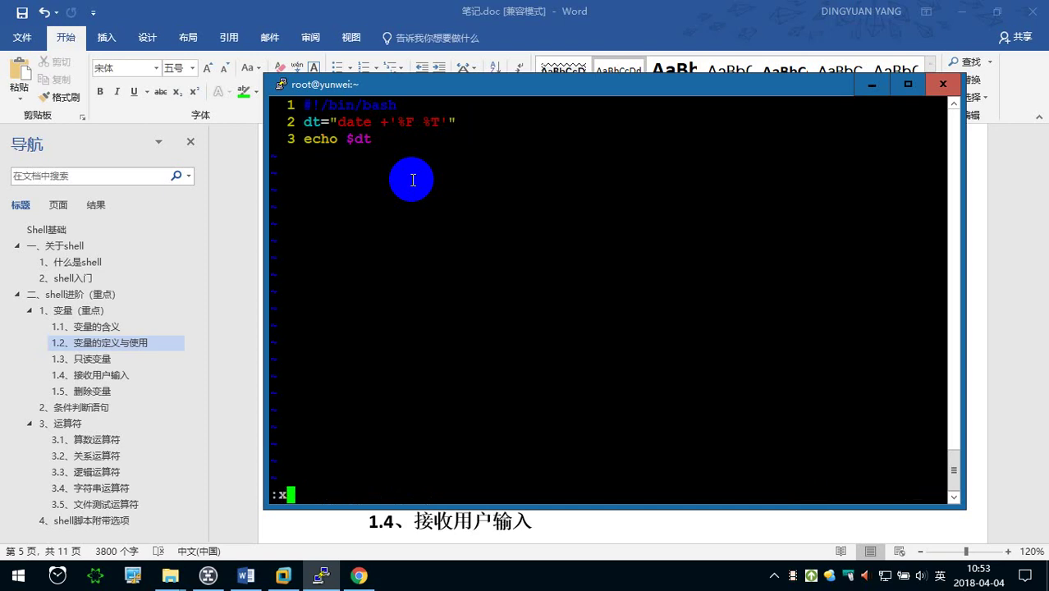
key(ctrl+alt+a)
drag(272, 96, 555, 164)
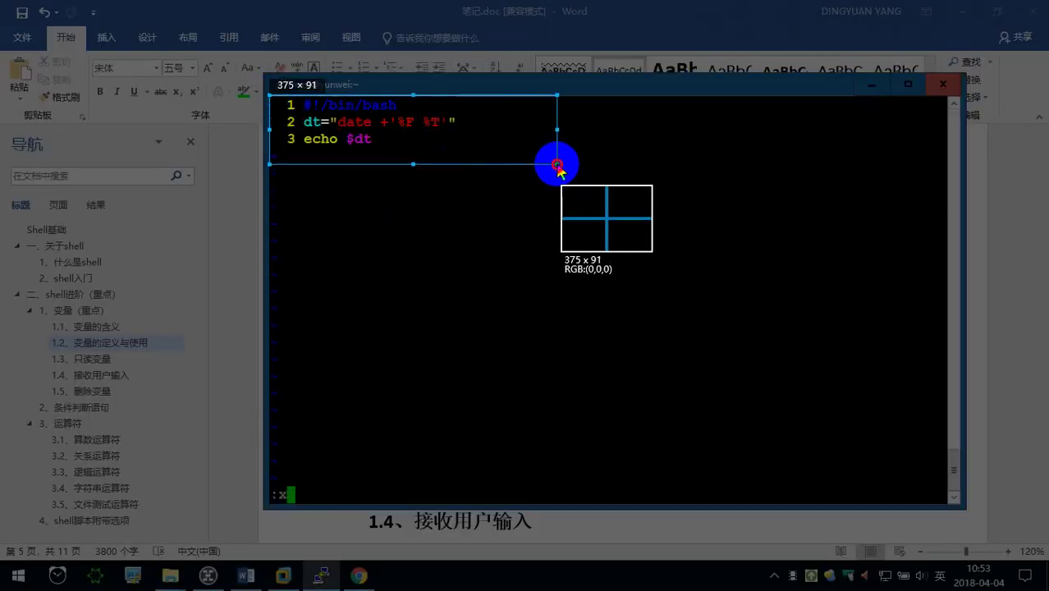
click(539, 172)
key(Return)
key(Up)
key(Up)
key(Return)
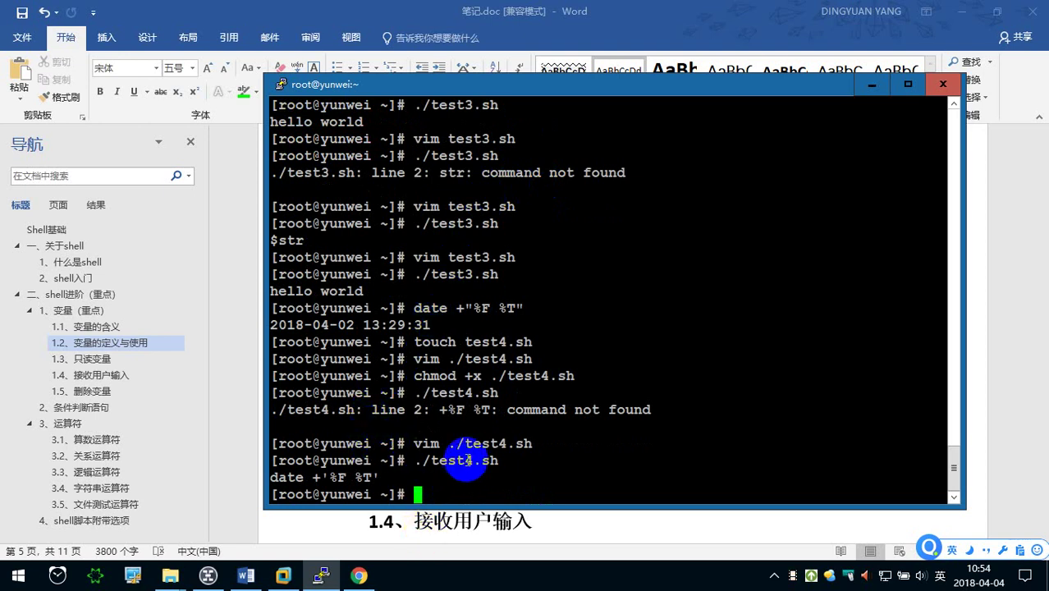
- Reopen test4.sh and replace both double quotes on line 2 with backticks: dt=`date +'%F %T'`
key(Up)
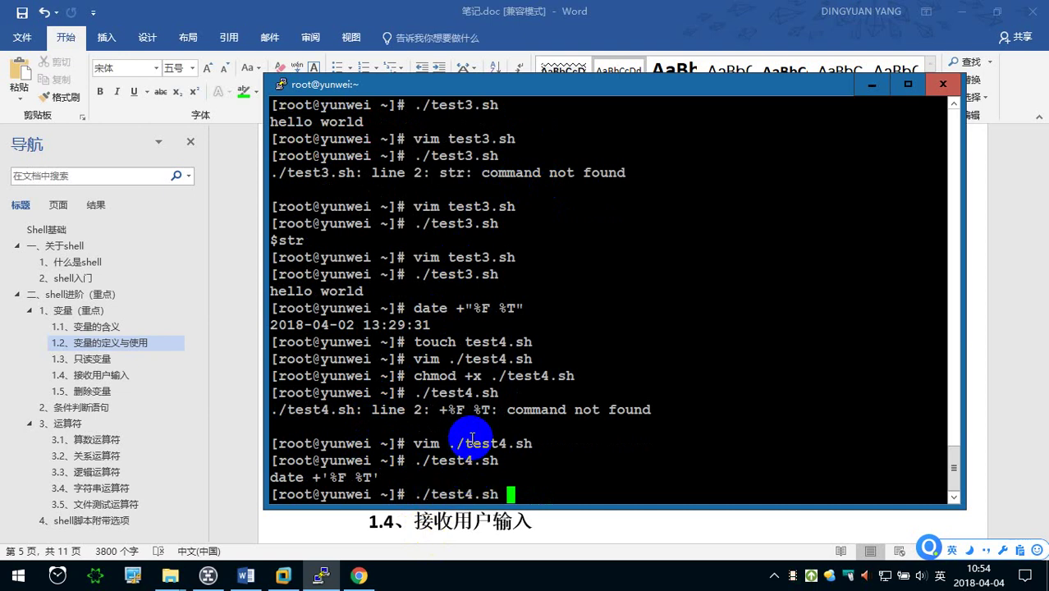
key(Up)
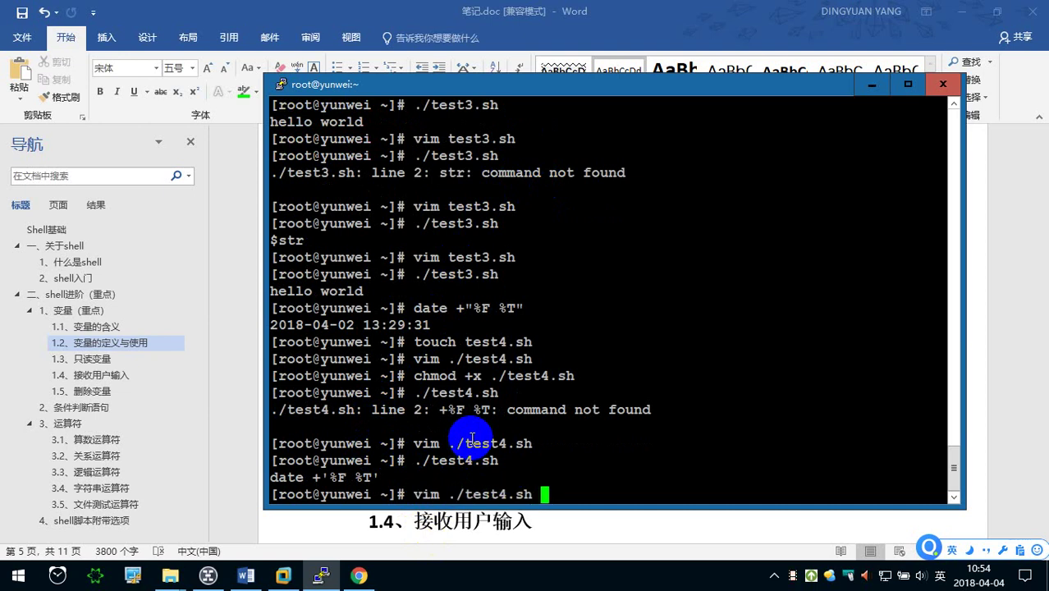
key(Return)
key(Right)
key(Right)
key(Right)
key(Right)
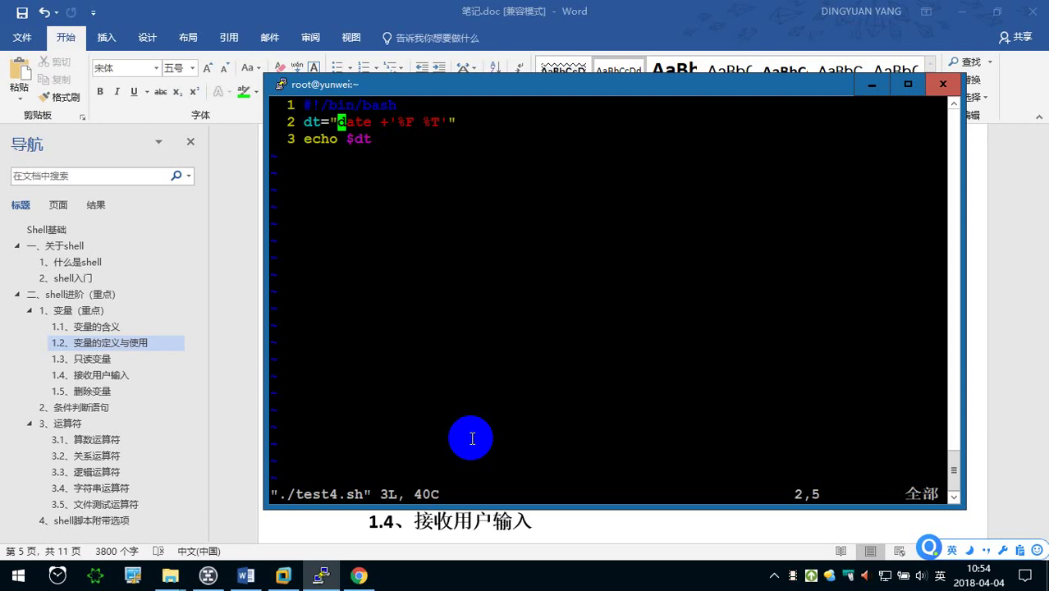
key(Left)
key(a)
key(BackSpace)
text(`)
key(Right)
key(Right)
key(Right)
key(Right)
key(Right)
key(Right)
key(Right)
key(Right)
key(Right)
key(Right)
key(Right)
key(Right)
key(Right)
key(Right)
key(BackSpace)
text(`)
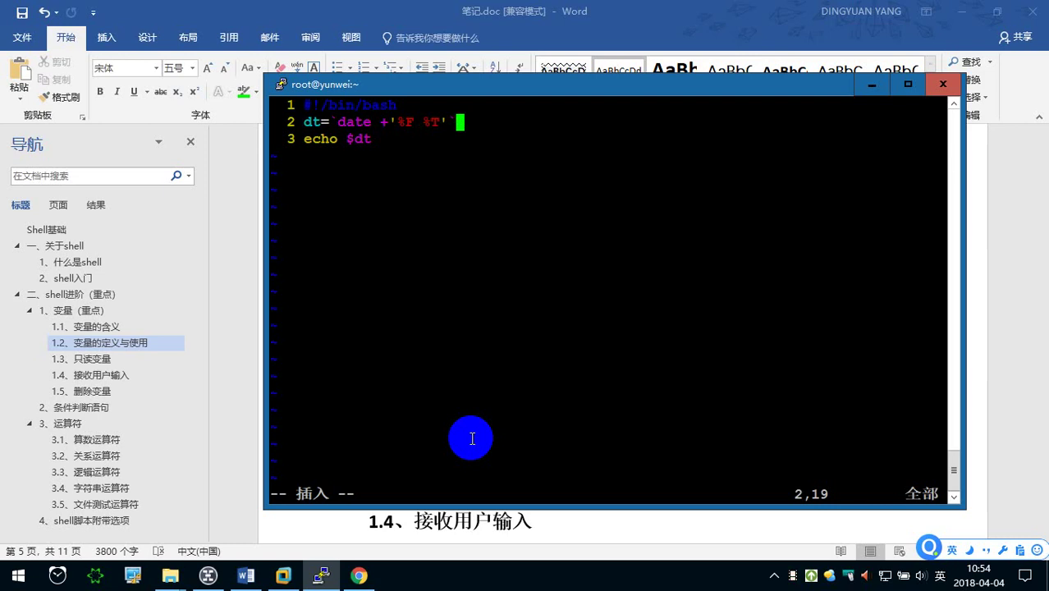
key(Escape)
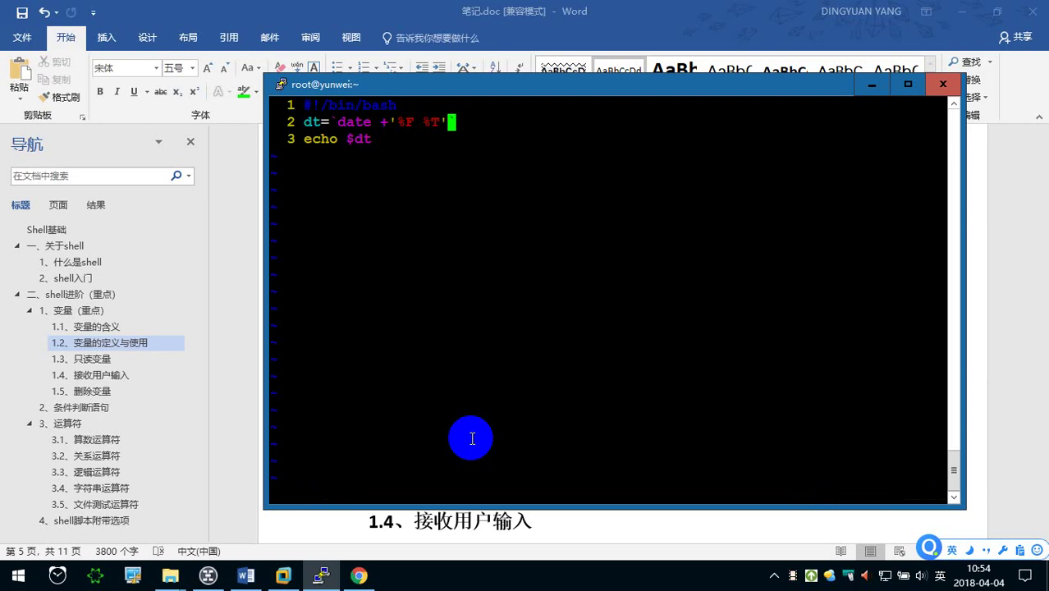
key(ctrl+alt+a)
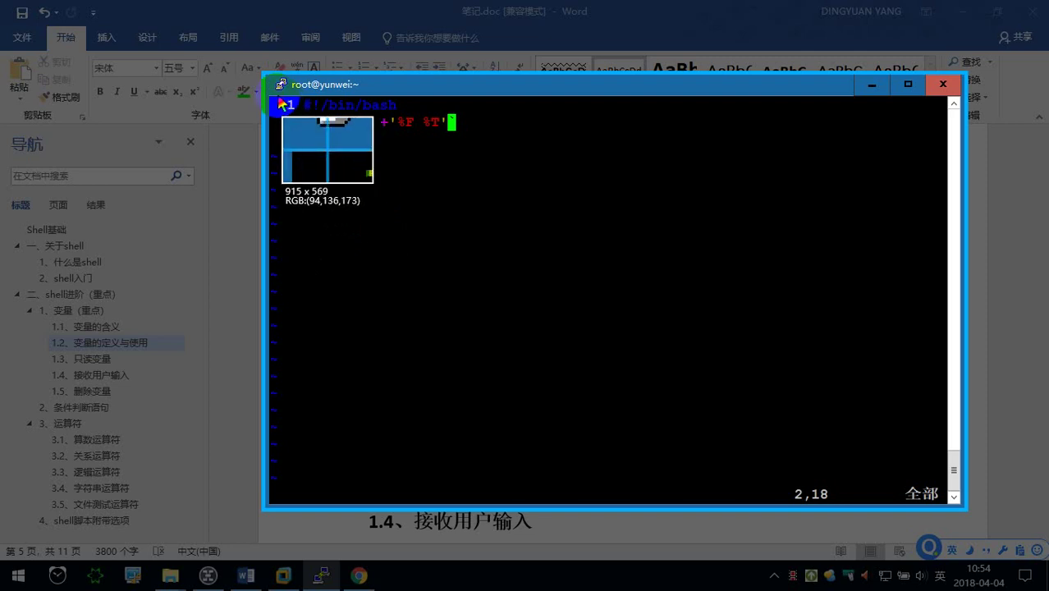
drag(271, 96, 546, 160)
click(533, 177)
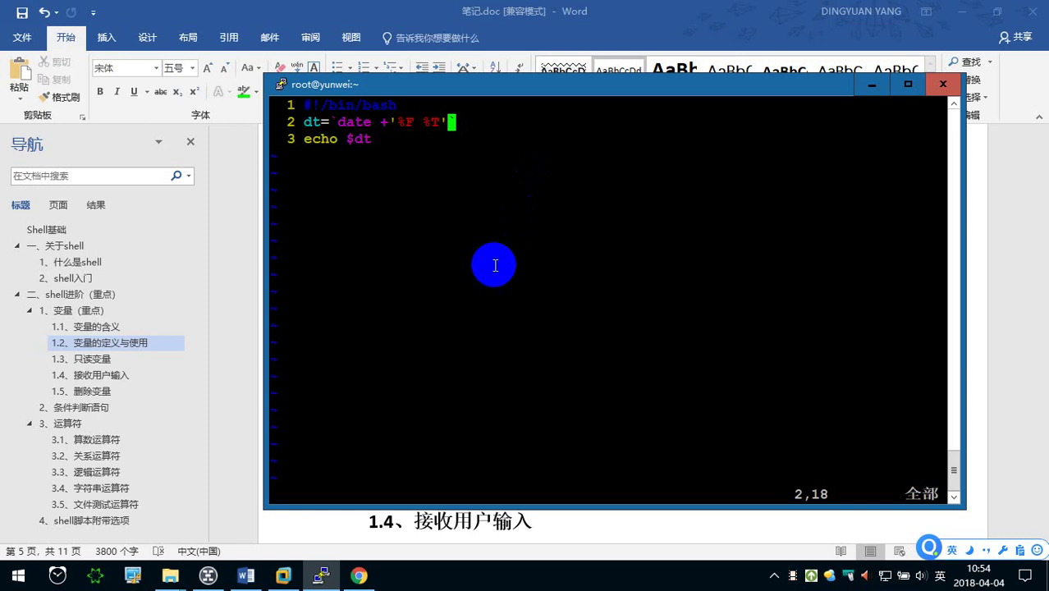
text(:wq)
key(Return)
text(./test4)
key(Tab)
key(Return)
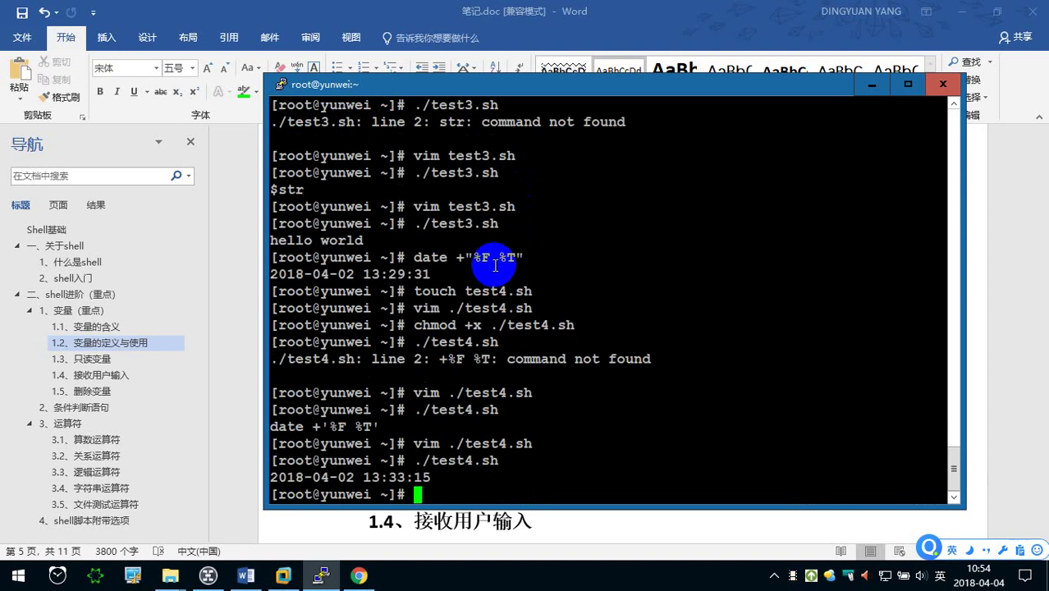
- Paste the backtick test4.sh screenshot under 案例 2 in Word and add an empty line below it
click(549, 519)
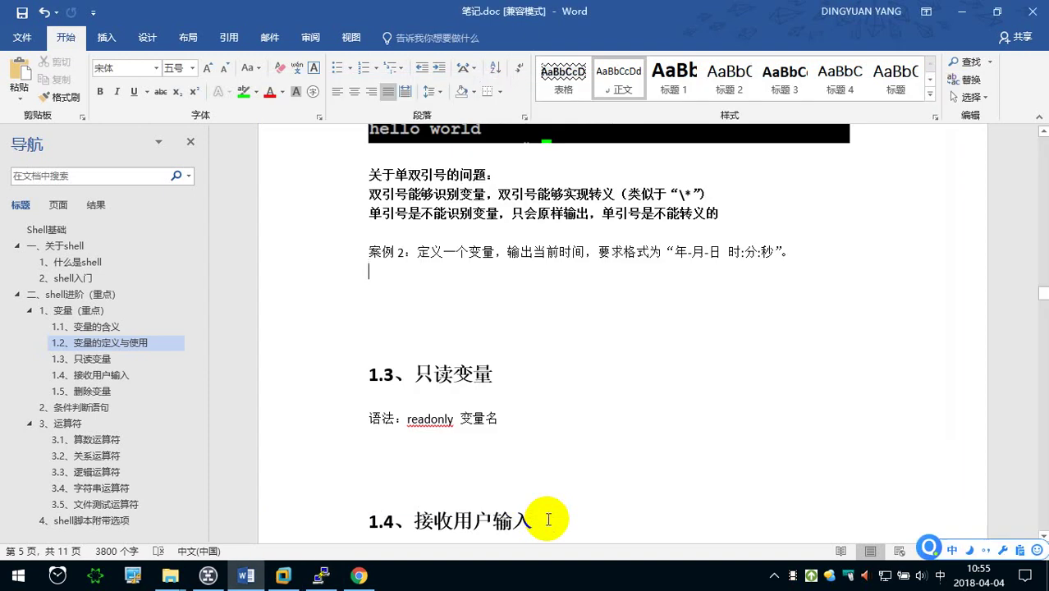
key(ctrl+v)
key(ctrl+s)
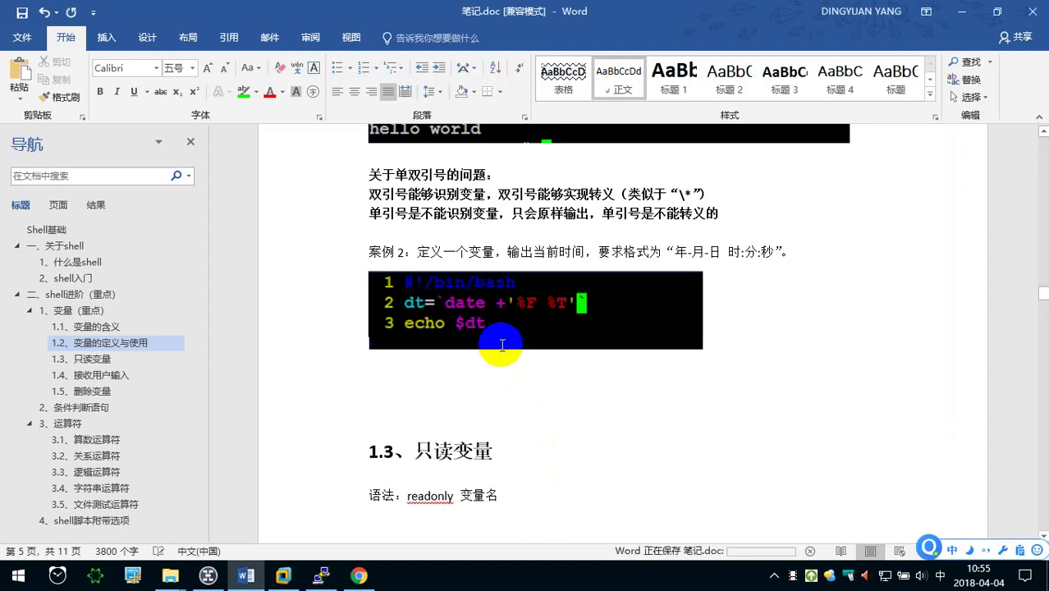
click(511, 310)
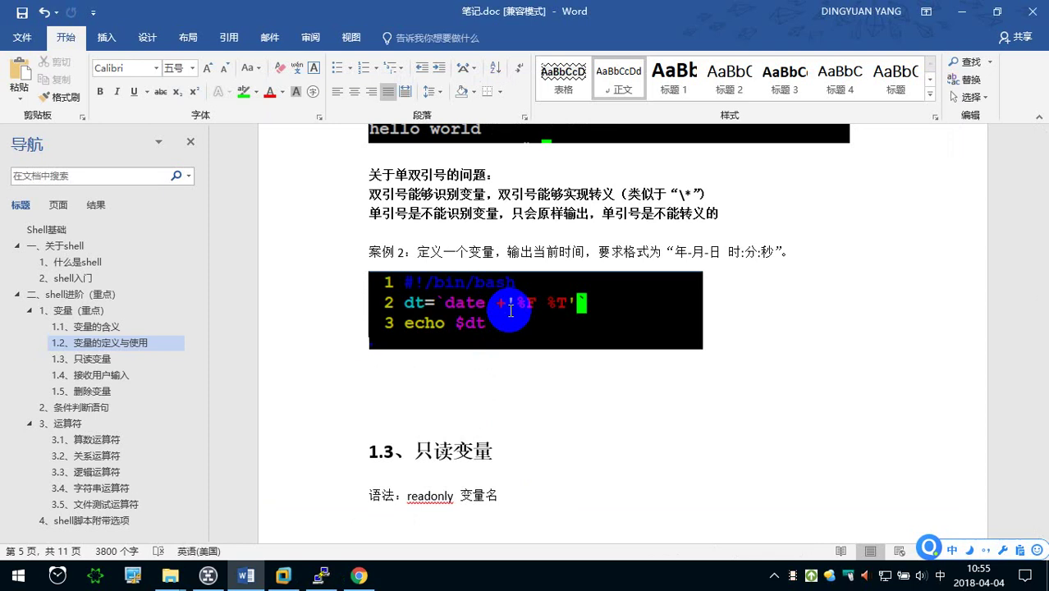
click(733, 314)
key(Return)
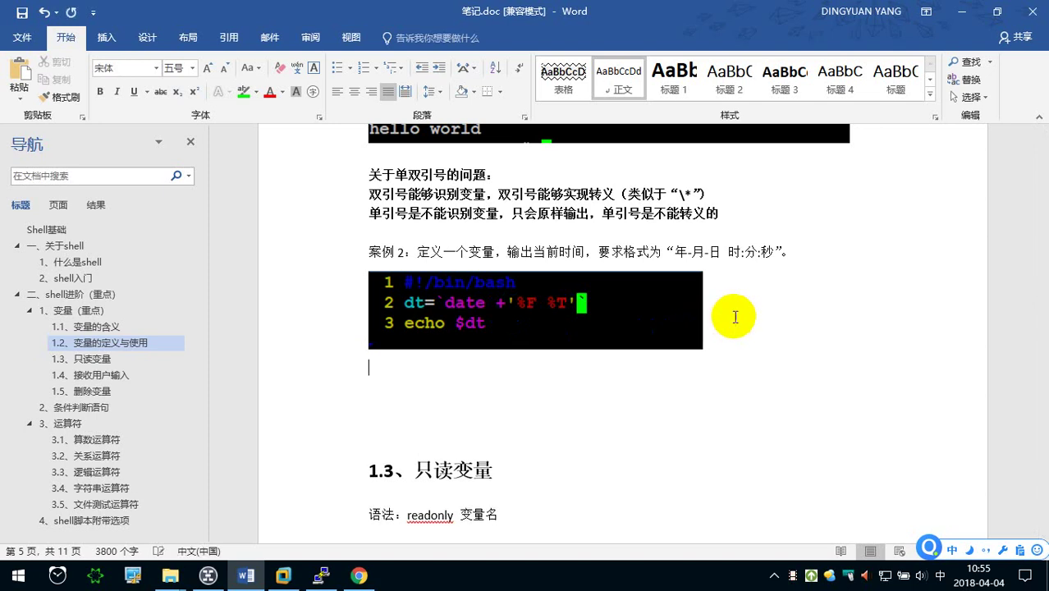
click(432, 357)
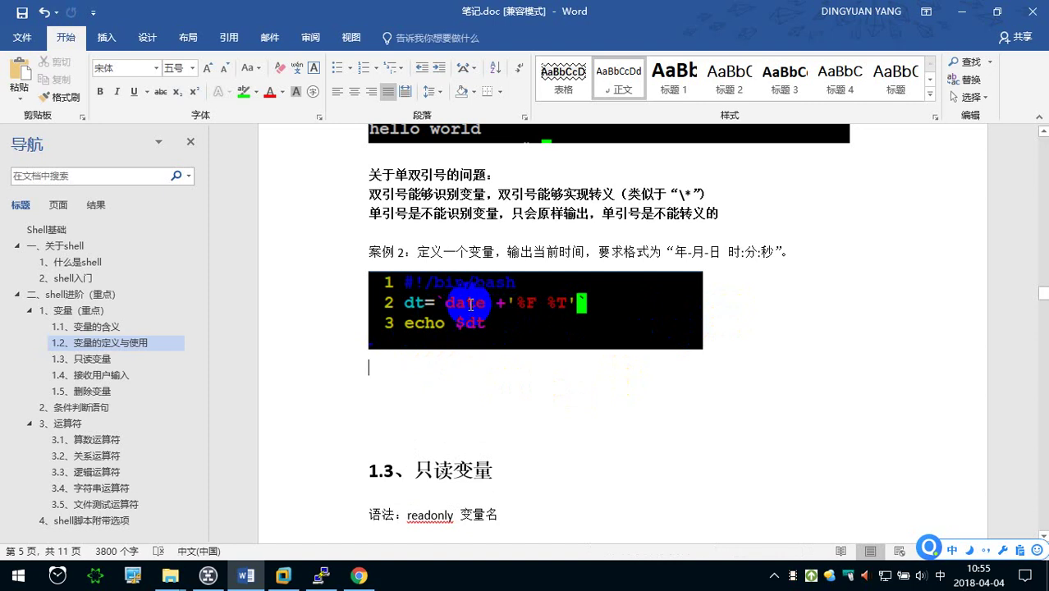
scroll(459, 305, up, 1)
scroll(448, 321, down, 1)
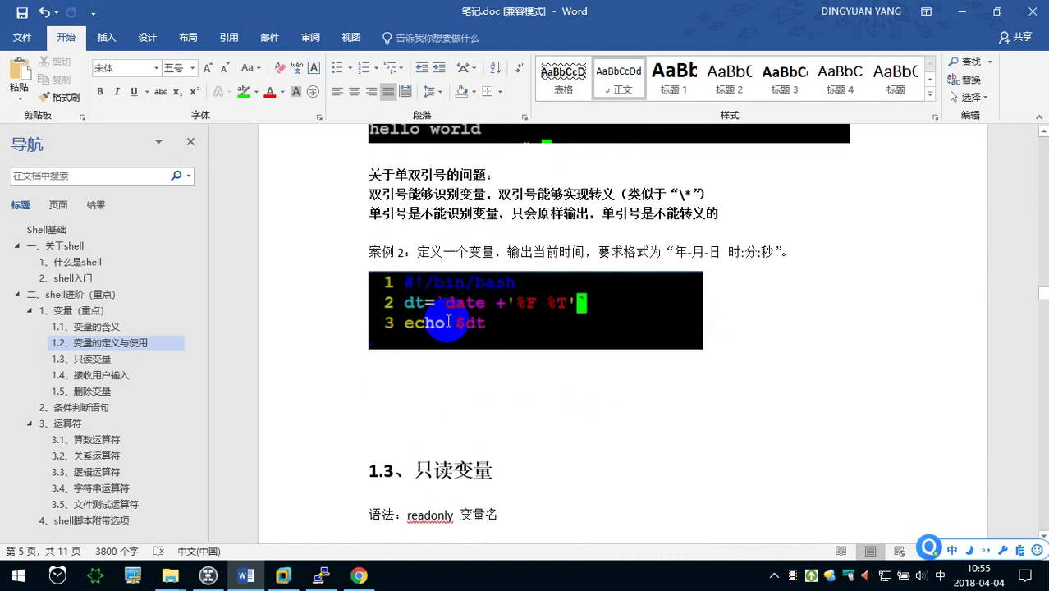
- Begin the note below the screenshot with '注意：反引号（esc键下方的那个键）'
text(注意:fanyinhao)
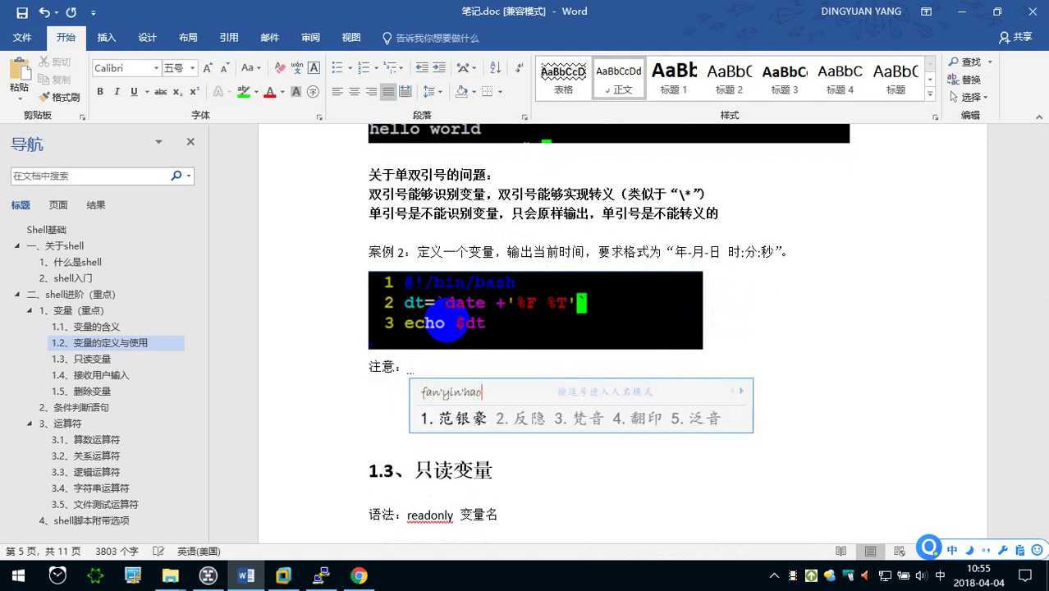
key(Down)
key(Right)
key(space)
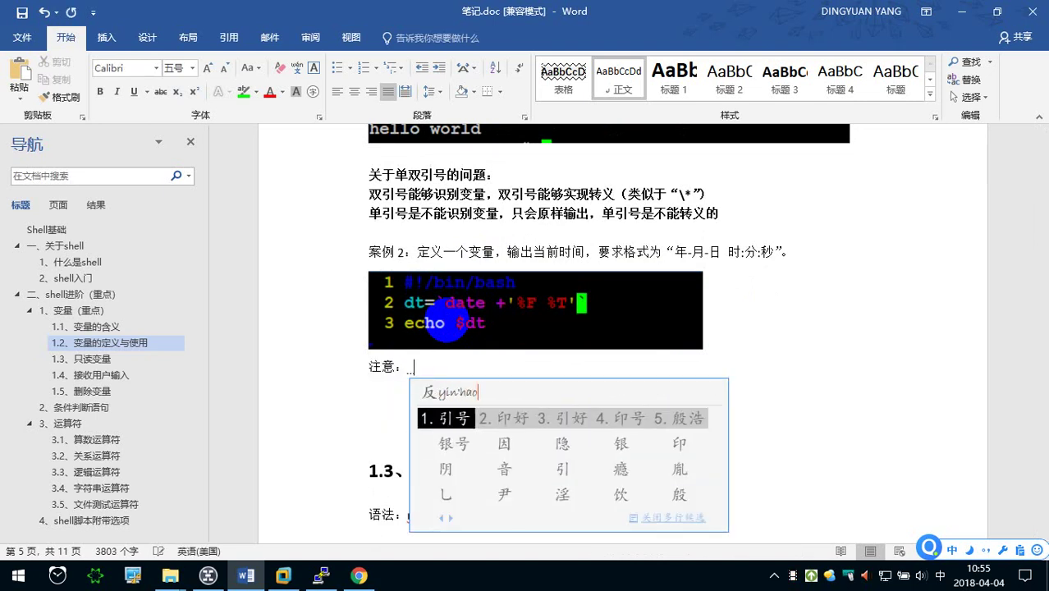
key(space)
text(())
key(Left)
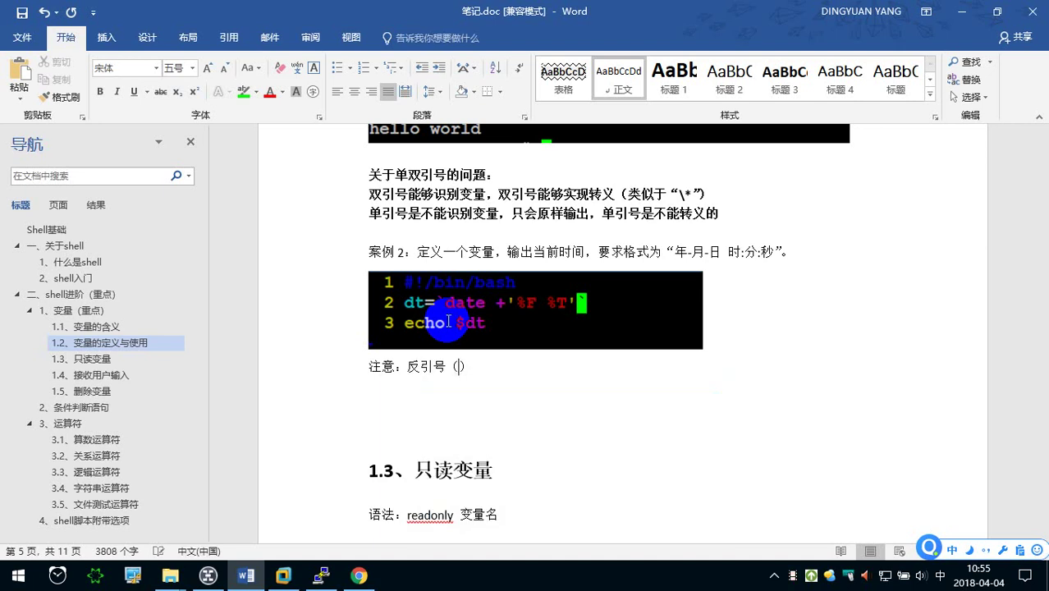
text(esc)
key(Return)
text(jian)
key(space)
text(xiafang)
key(space)
text(denage2jian)
key(space)
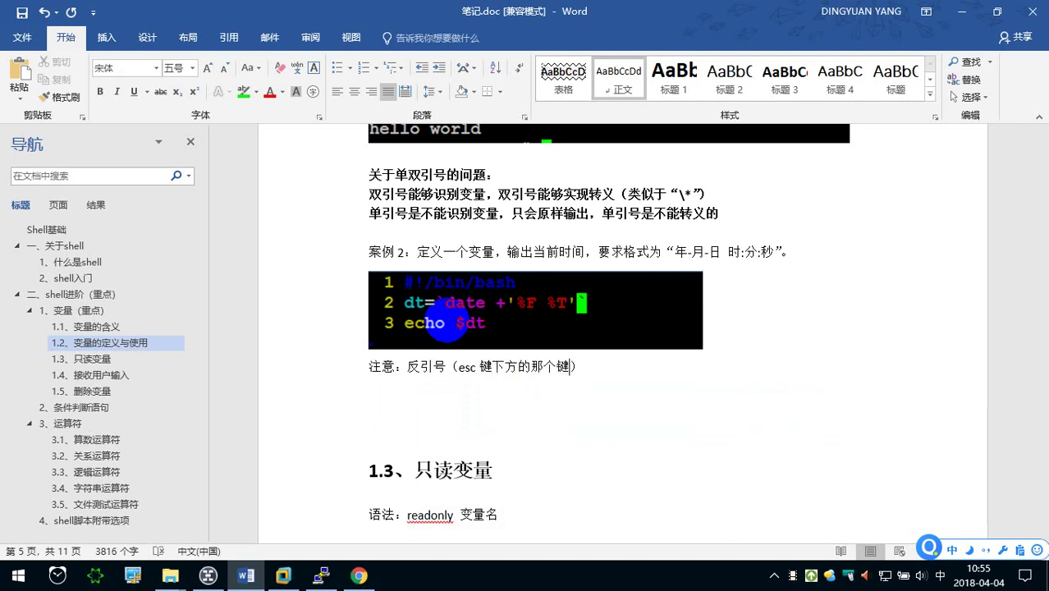
- Continue the note with '，当在脚本中需要执行一些指令的时候'
text(,dang)
key(space)
text(zai)
key(space)
text(xu)
key(space)
key(BackSpace)
text(jiao)
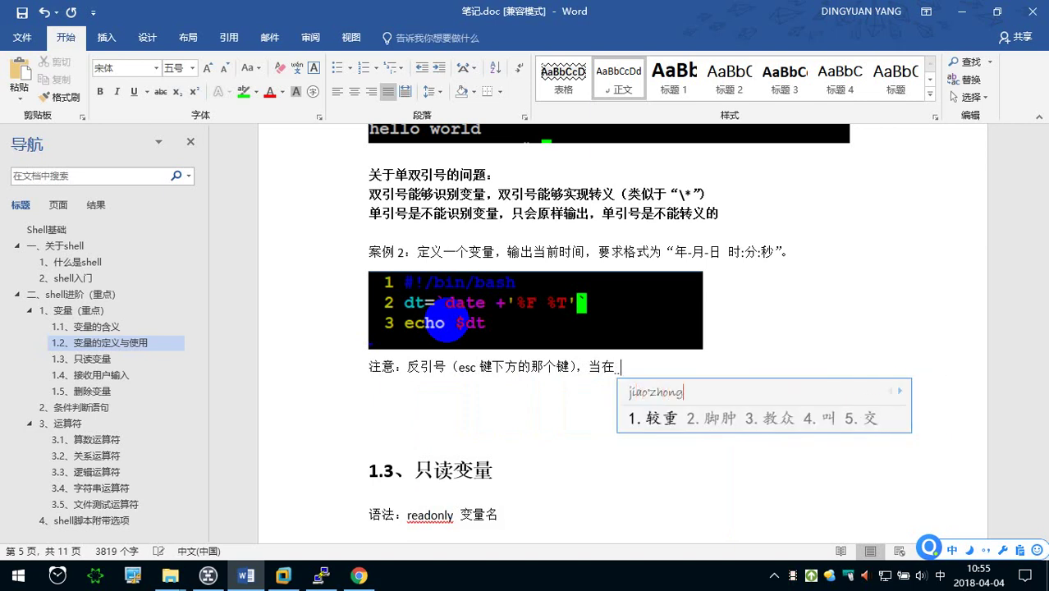
text(ben)
key(space)
text(zhong)
key(space)
text(xu)
key(BackSpace)
key(BackSpace)
text(xuyao)
key(space)
text(zhixing)
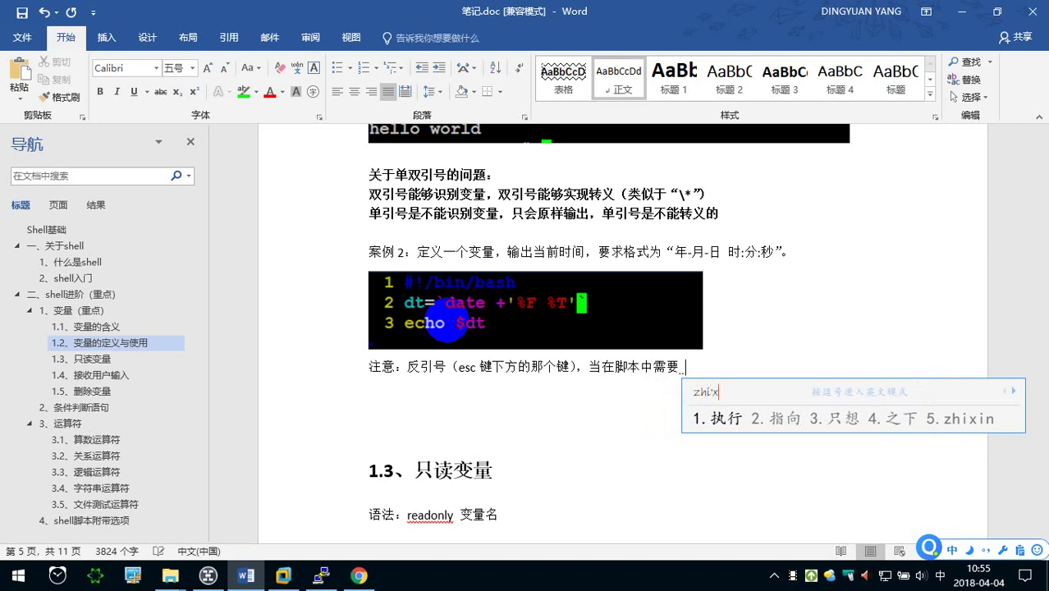
key(space)
text(yi'xie)
key(space)
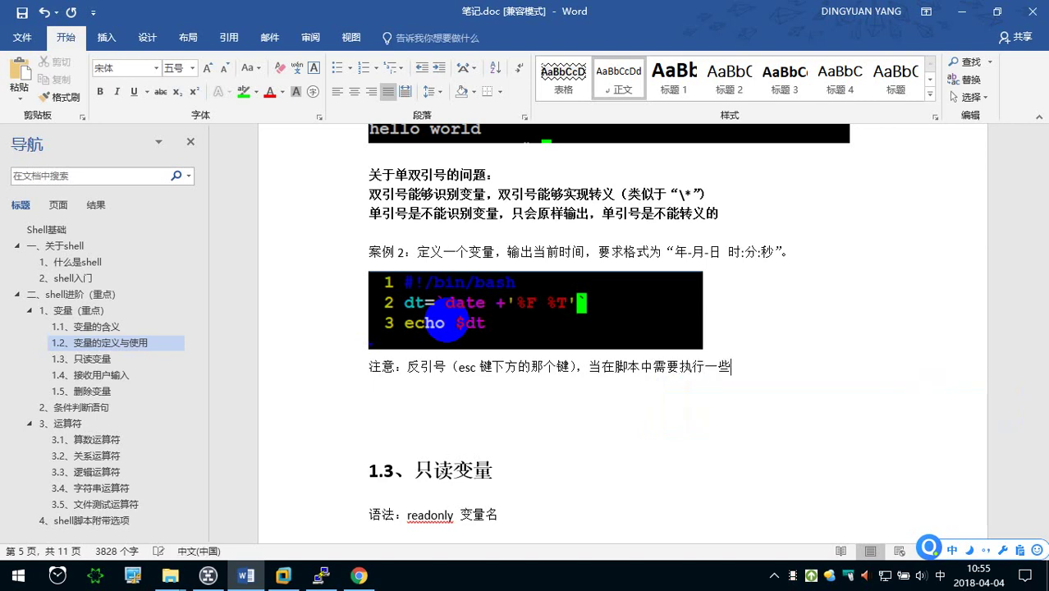
text(zhiling)
key(space)
text(..)
key(BackSpace)
key(BackSpace)
text(de)
key(space)
text(shihou)
key(space)
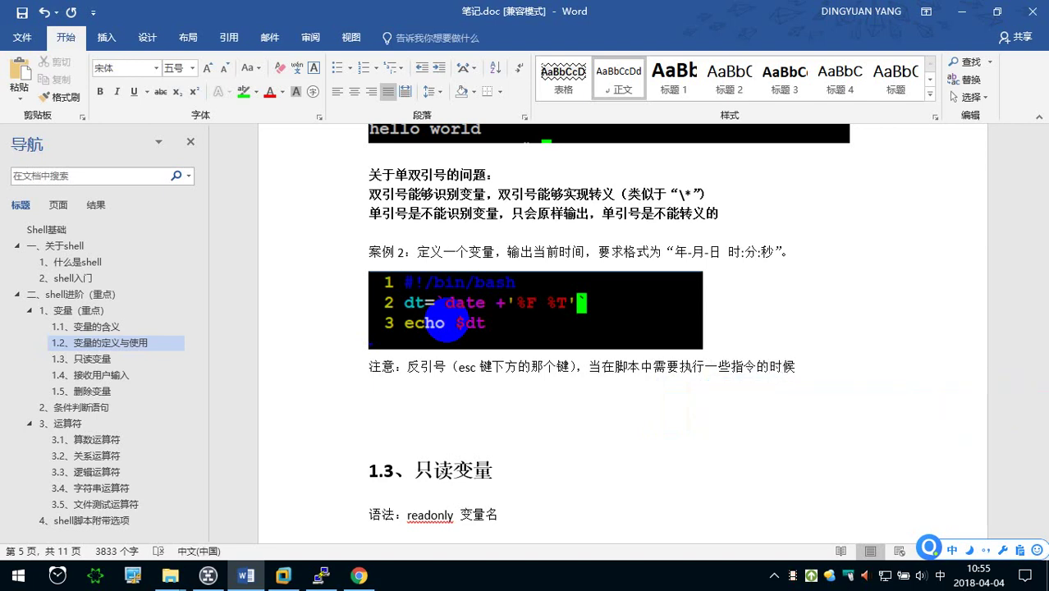
- Finish the note with '并且将执行的结果赋给变量…需要使用“反引号”。' and end the paragraph
text(bingqie)
key(space)
text(jiang)
key(space)
text(zhi)
key(space)
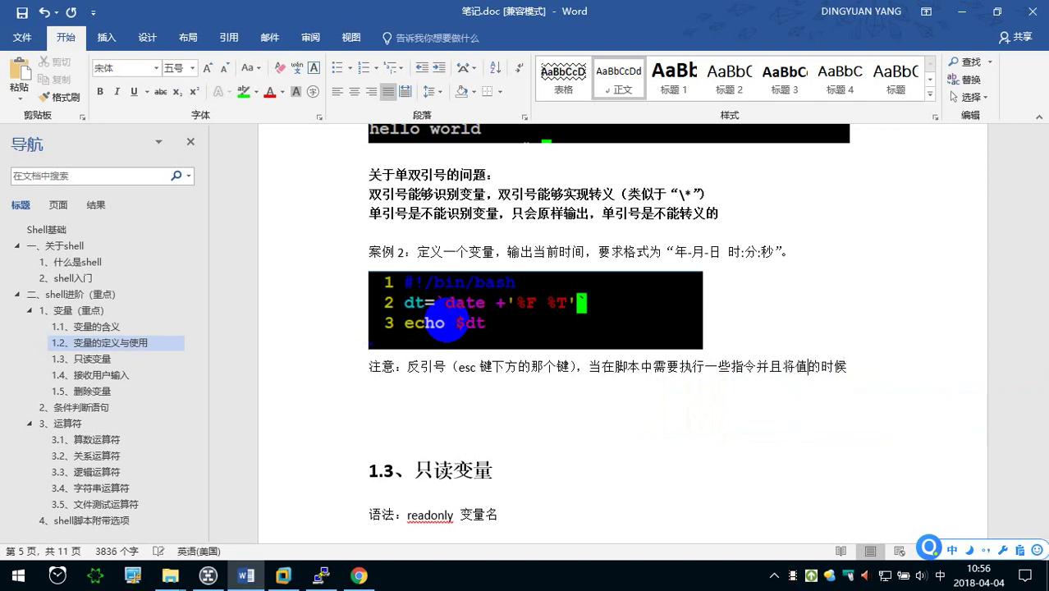
key(BackSpace)
key(BackSpace)
text(zhixing)
key(space)
text(de)
key(space)
text(jieg)
key(space)
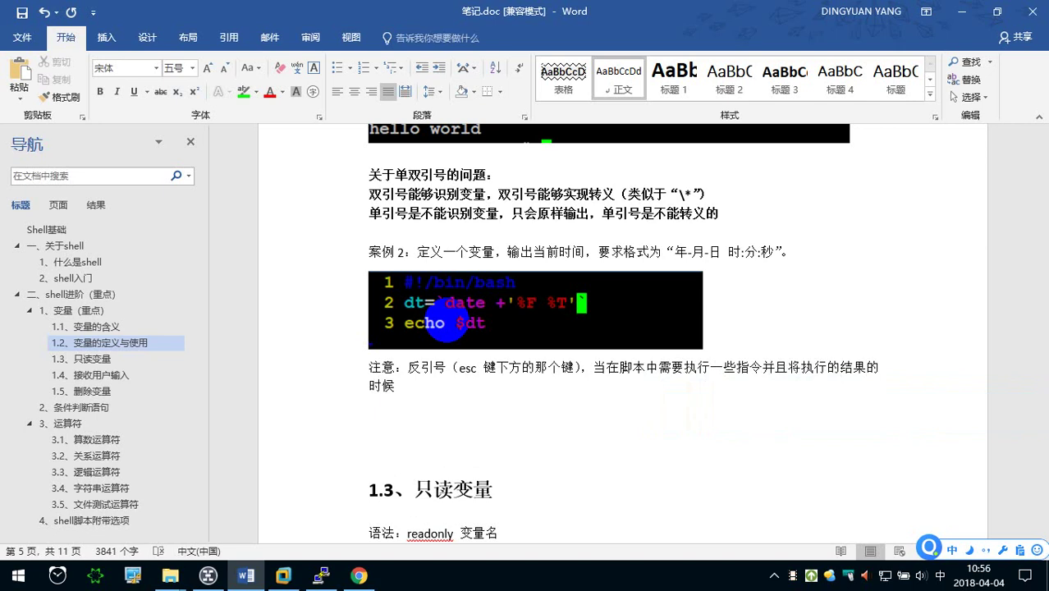
text(fugei)
key(space)
text(bianliang)
key(space)
key(Right)
text(xuyao)
key(space)
text(y)
key(BackSpace)
text(shiyong)
key(space)
text(“”)
key(Left)
text(fanyinhao)
key(space)
key(Right)
text(。)
key(Return)
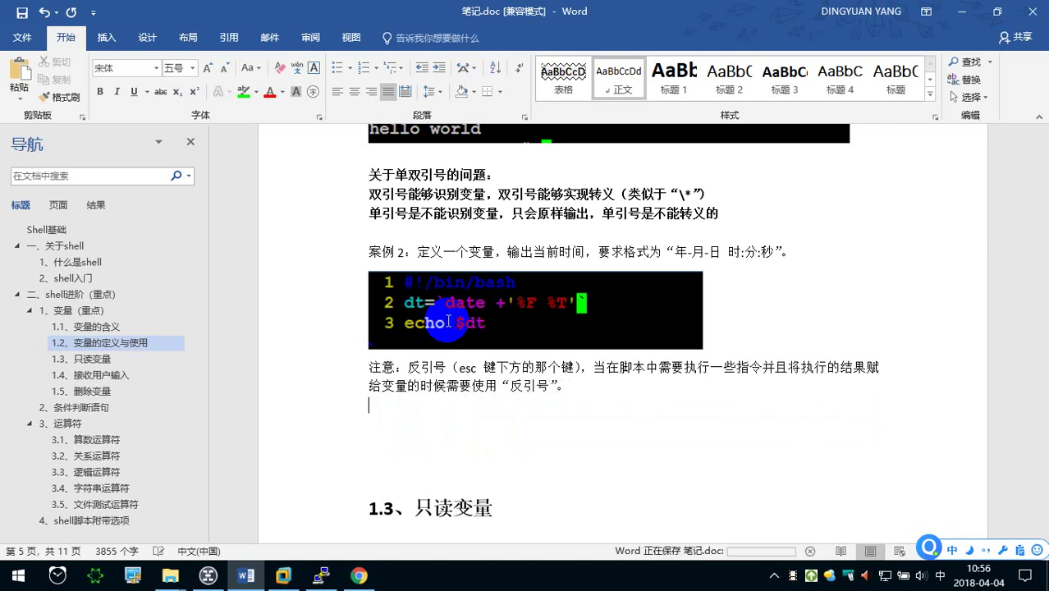
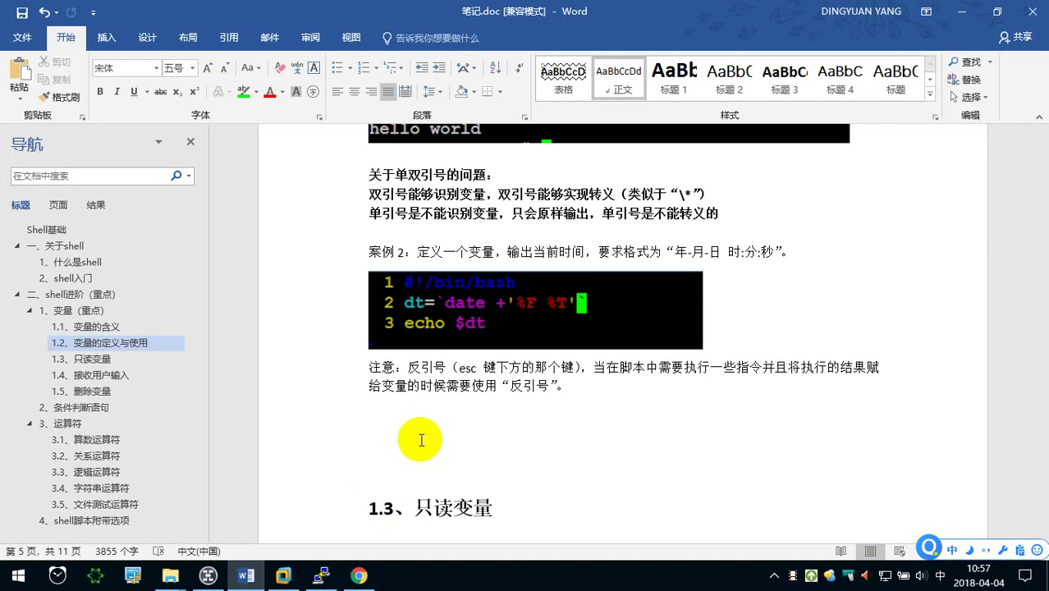
- Bring the PuTTY terminal showing the ./test4.sh output in front of the Word notes
click(425, 310)
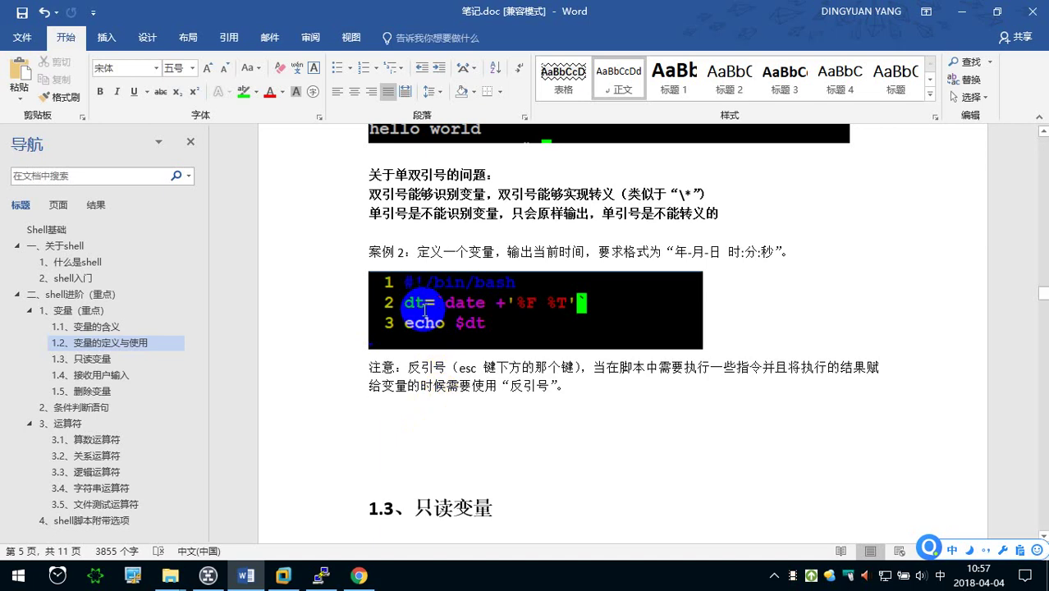
click(321, 575)
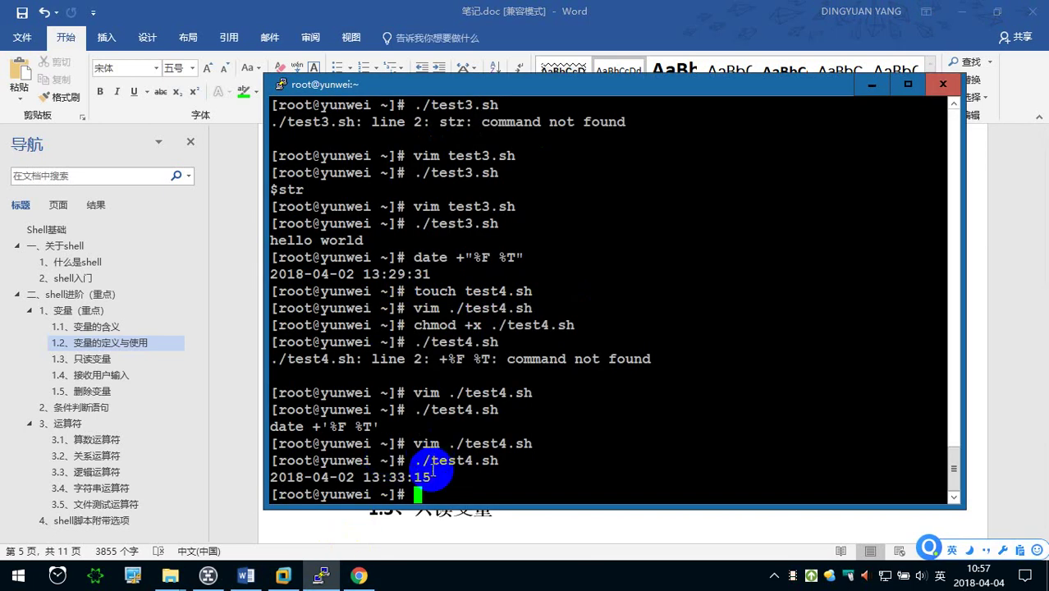
- Screenshot the last four terminal lines of the ./test4.sh run and paste them into the notes
key(ctrl+alt+a)
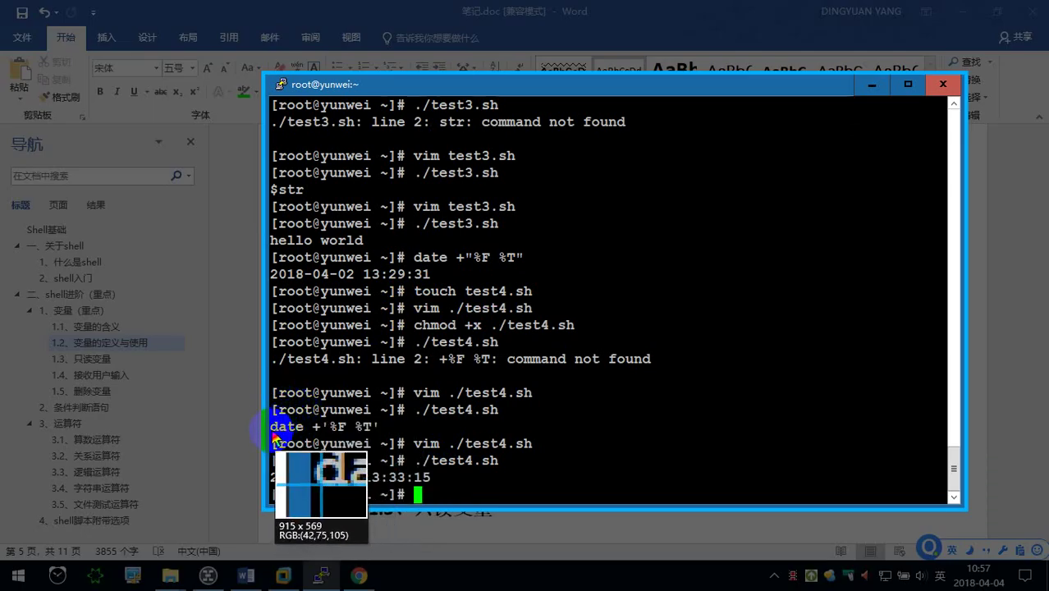
drag(269, 431, 598, 498)
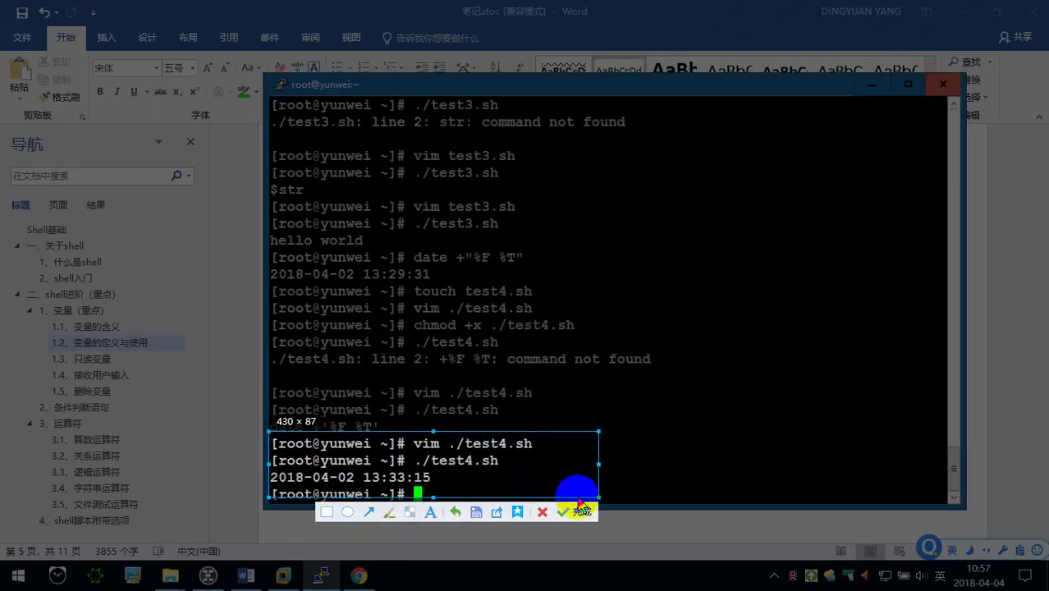
click(579, 509)
click(576, 525)
key(ctrl+v)
click(540, 408)
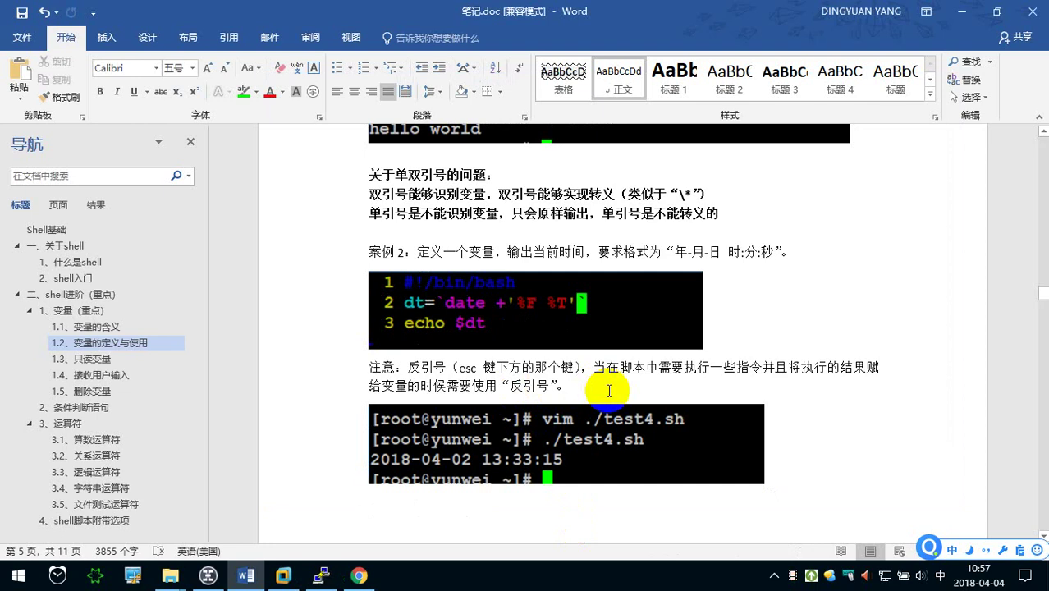
- Make the 注意 backtick note paragraph bold and red
drag(609, 391, 371, 373)
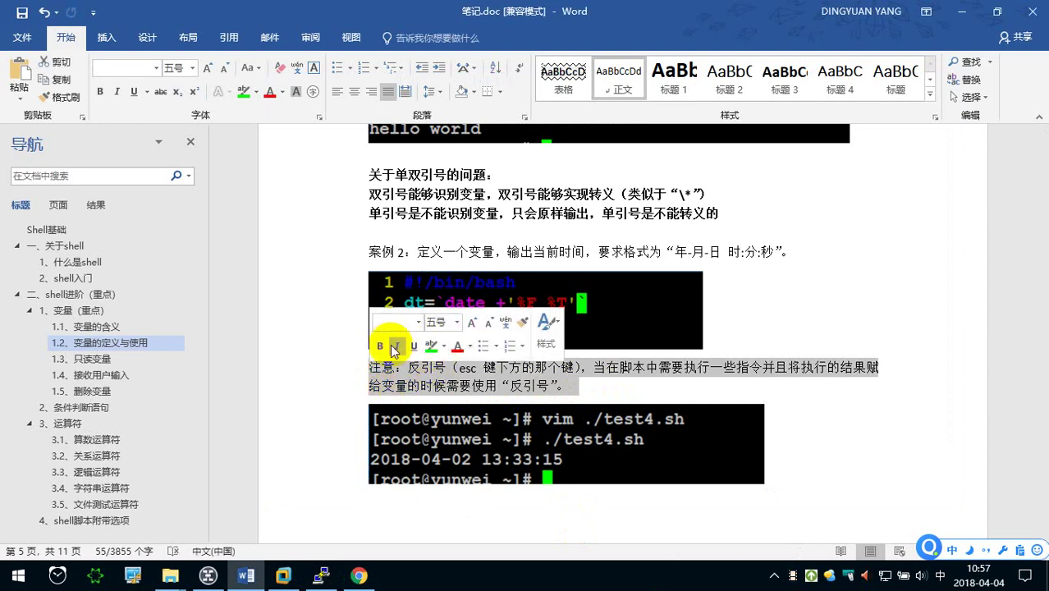
click(380, 346)
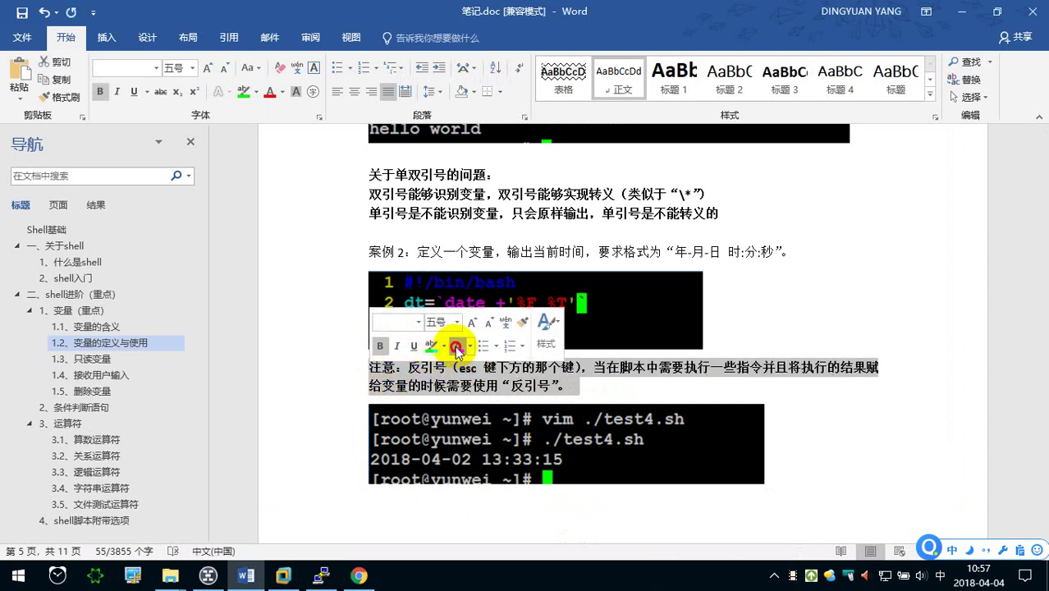
click(457, 345)
- Delete the empty line below the pasted terminal screenshot
click(554, 509)
scroll(554, 509, down, 2)
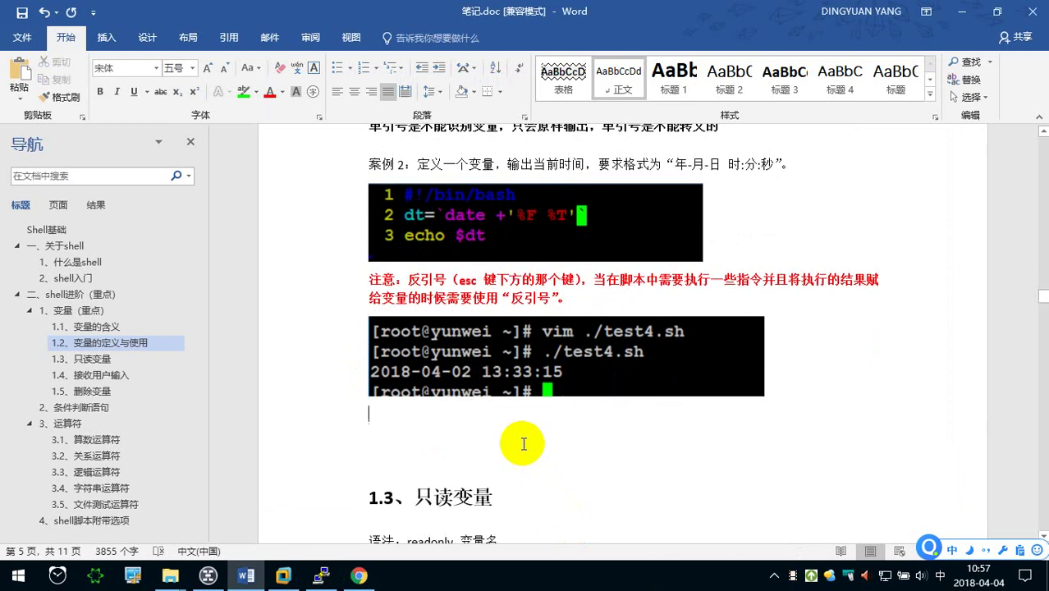
key(BackSpace)
key(BackSpace)
key(BackSpace)
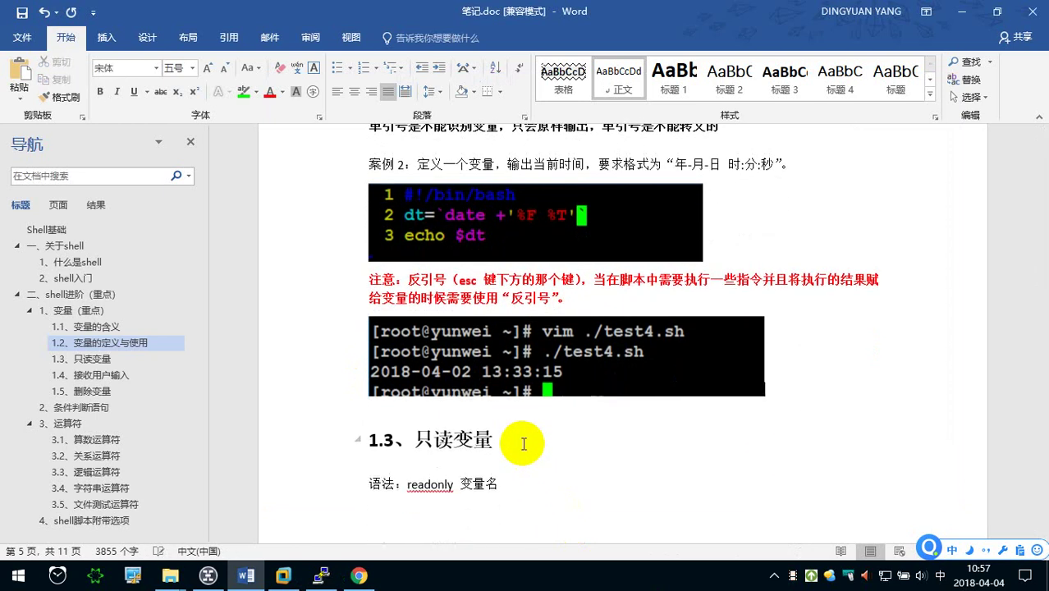